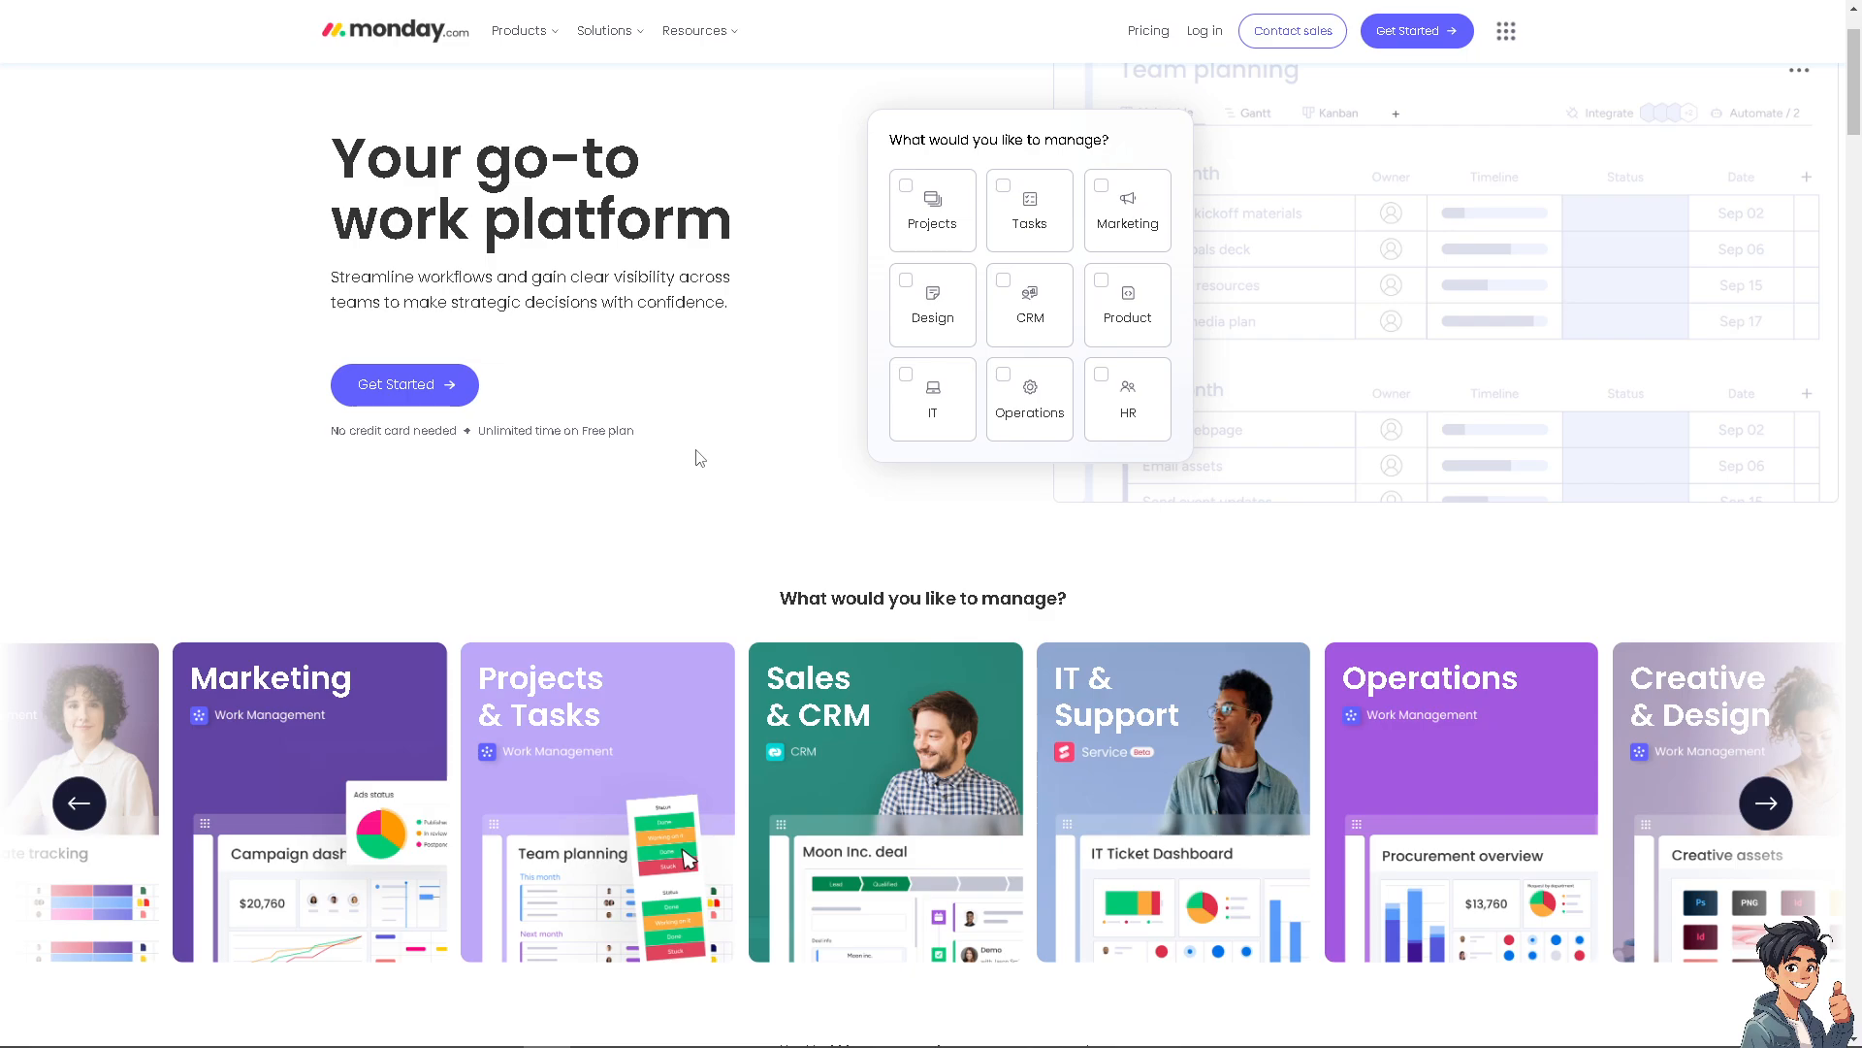
{"action": "left_click", "coordinate": [410, 386]}
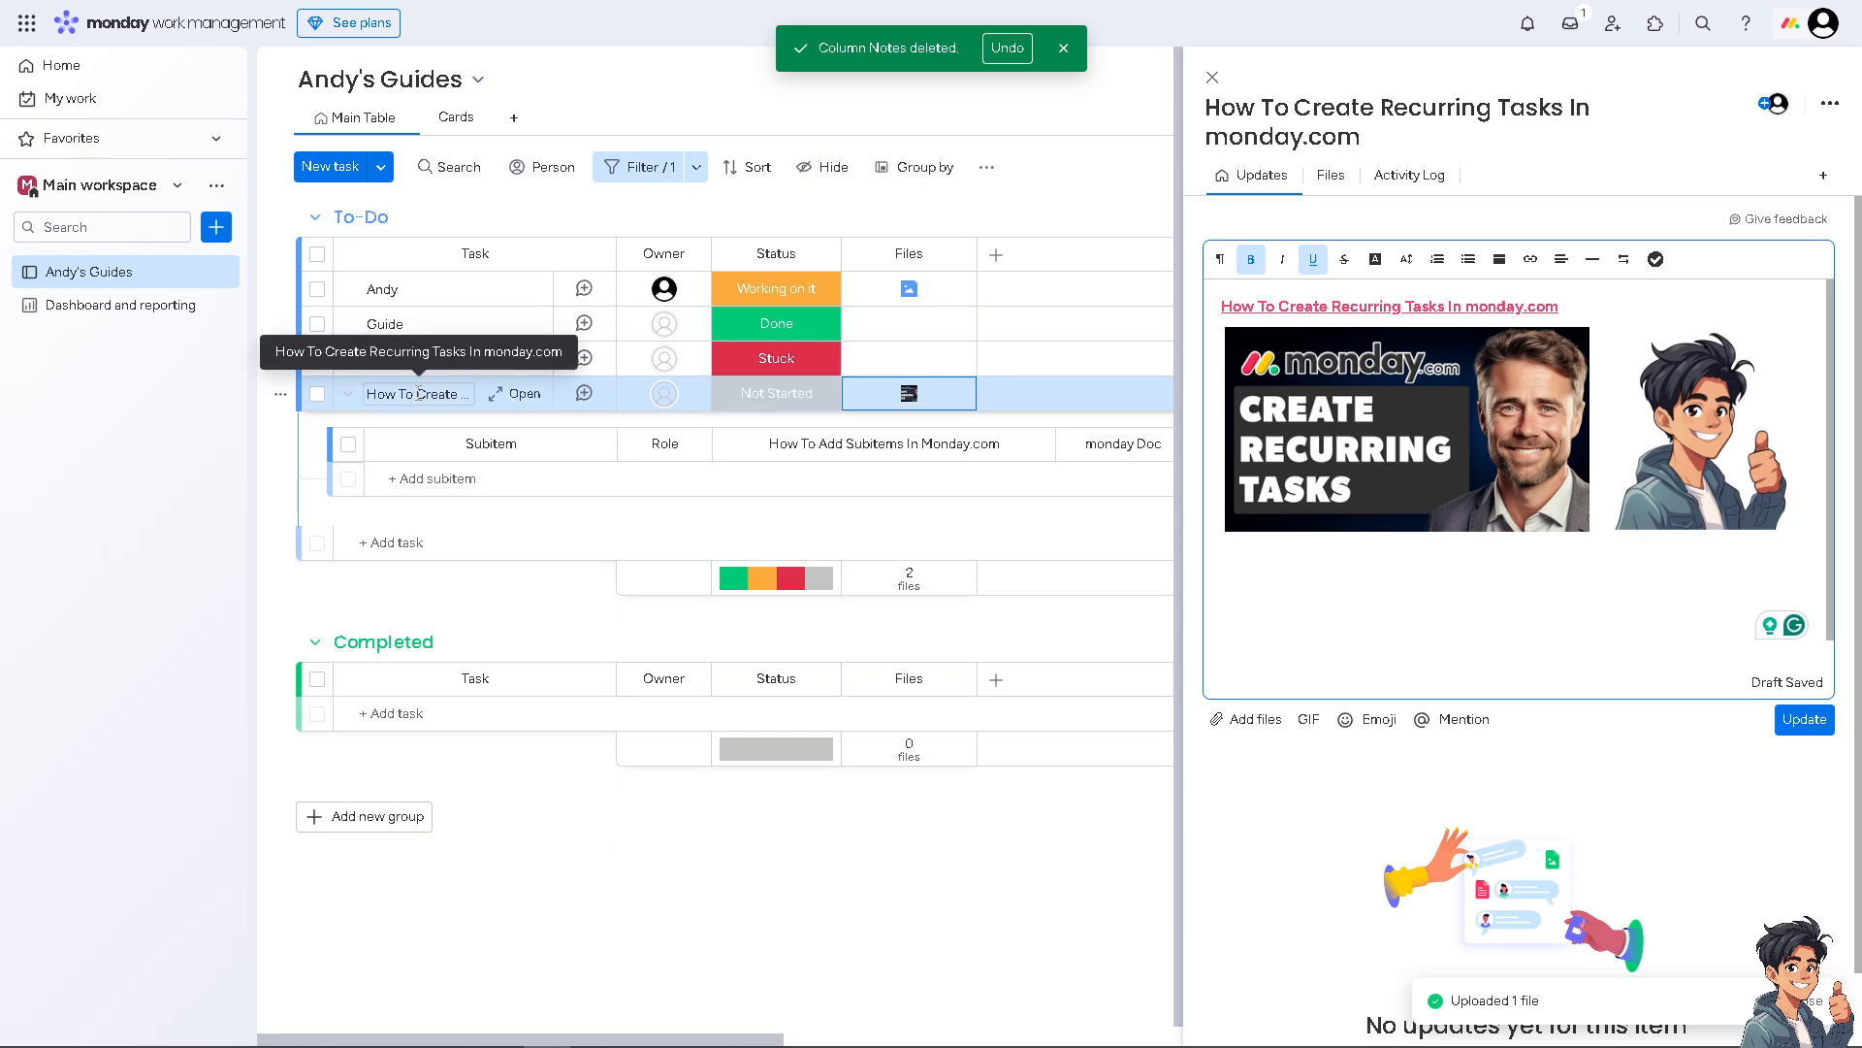
Step: Add a Status column after the Files column and name it Recurring Tasks
{"action": "left_click", "coordinate": [998, 256]}
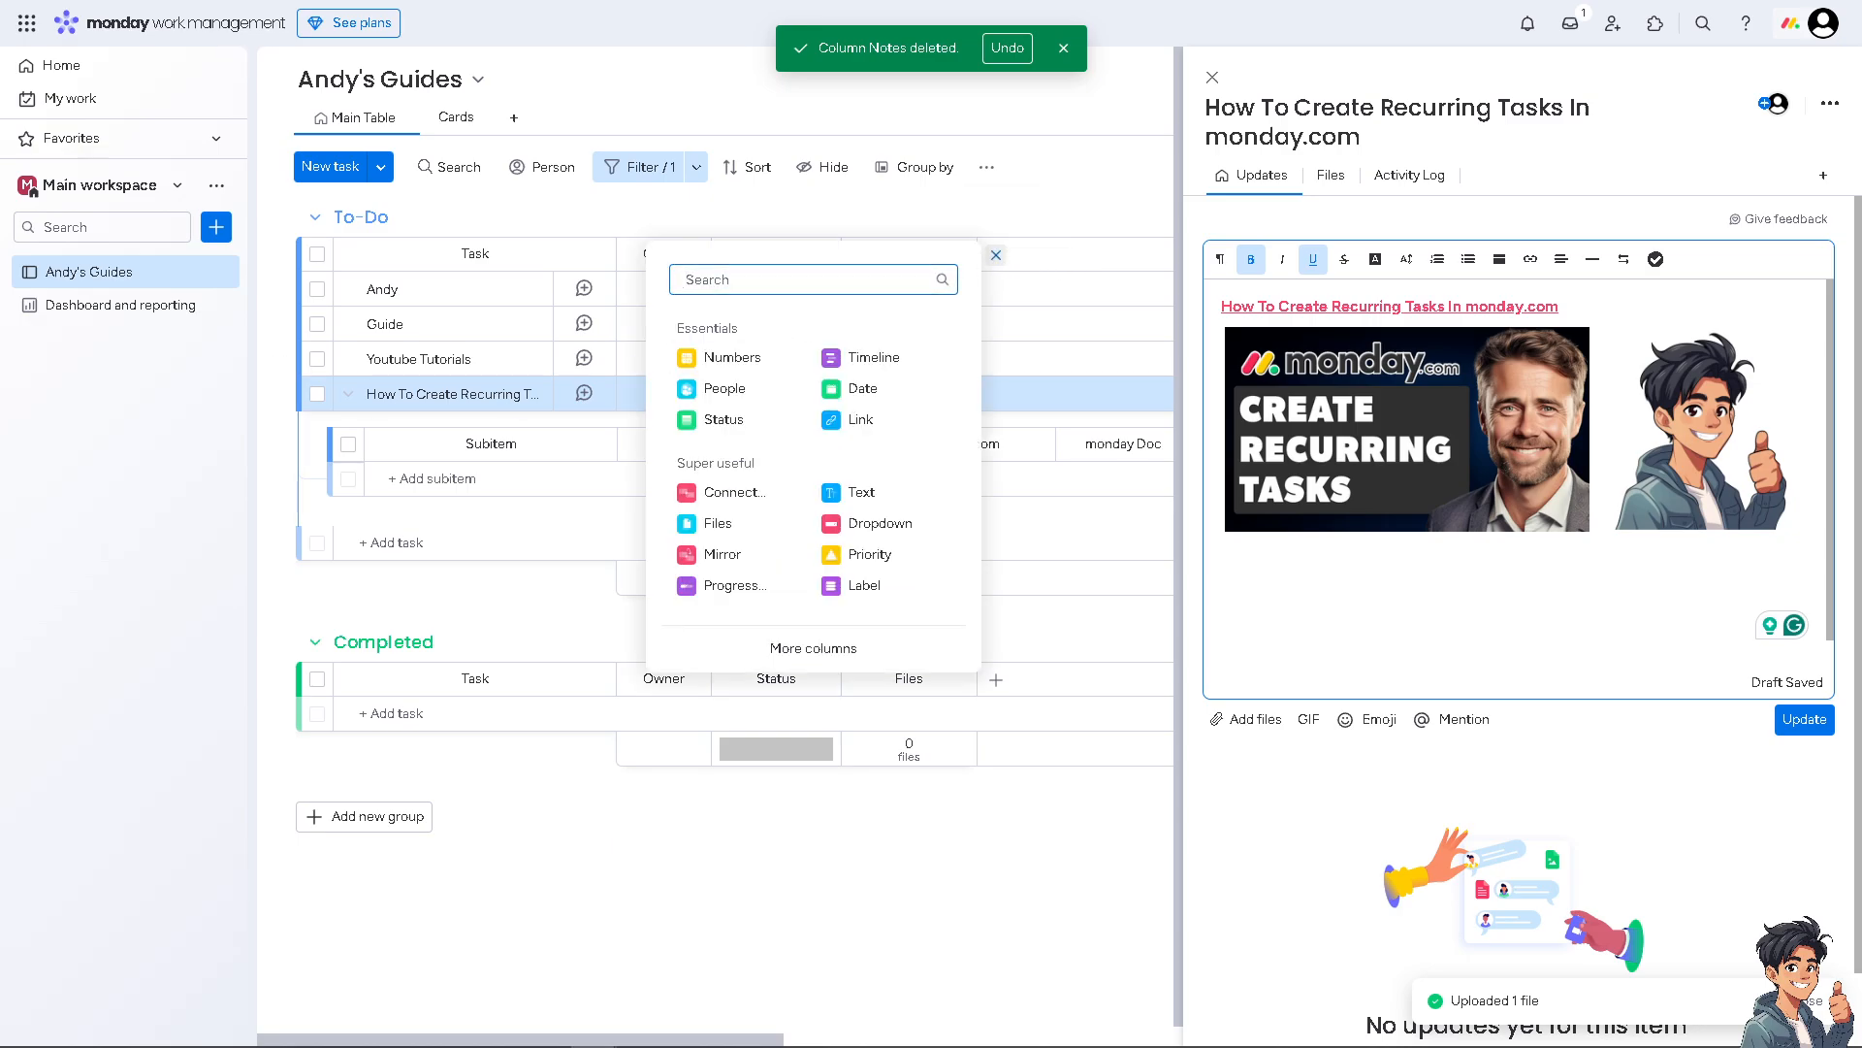
{"action": "left_click", "coordinate": [728, 422]}
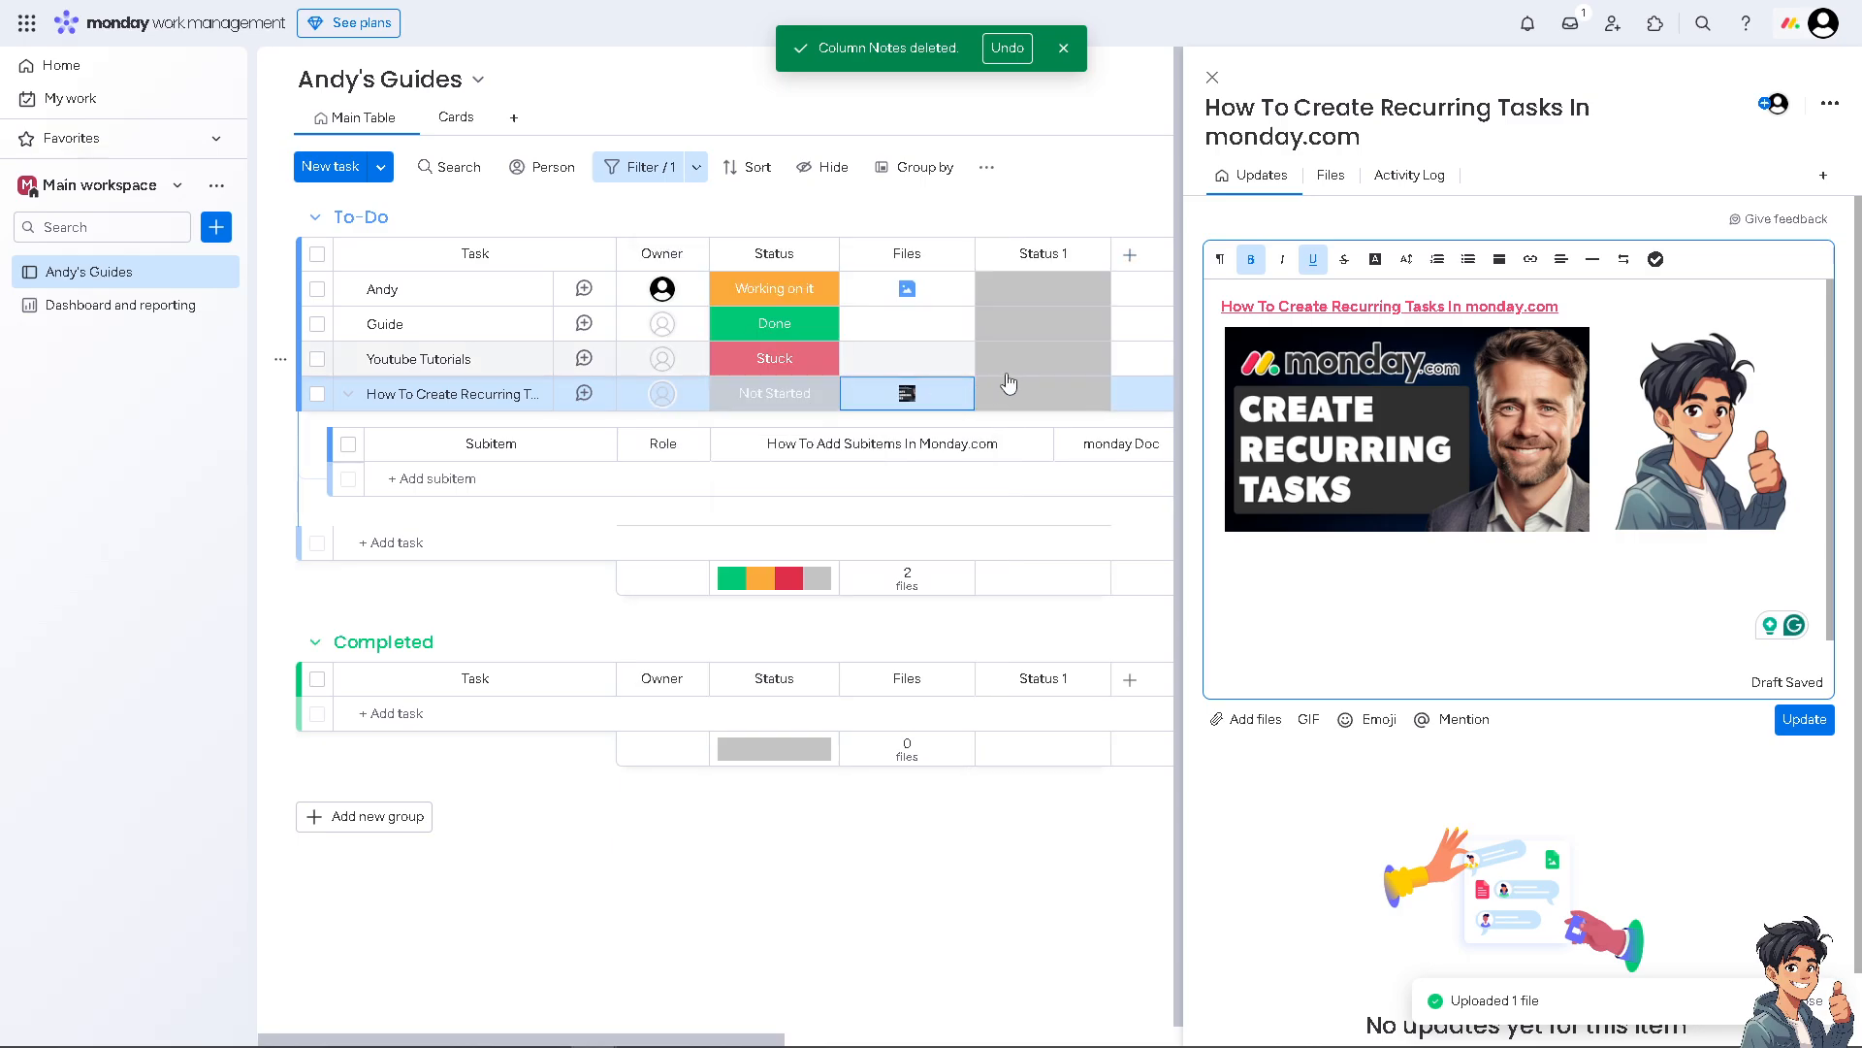
{"action": "left_click", "coordinate": [1037, 255]}
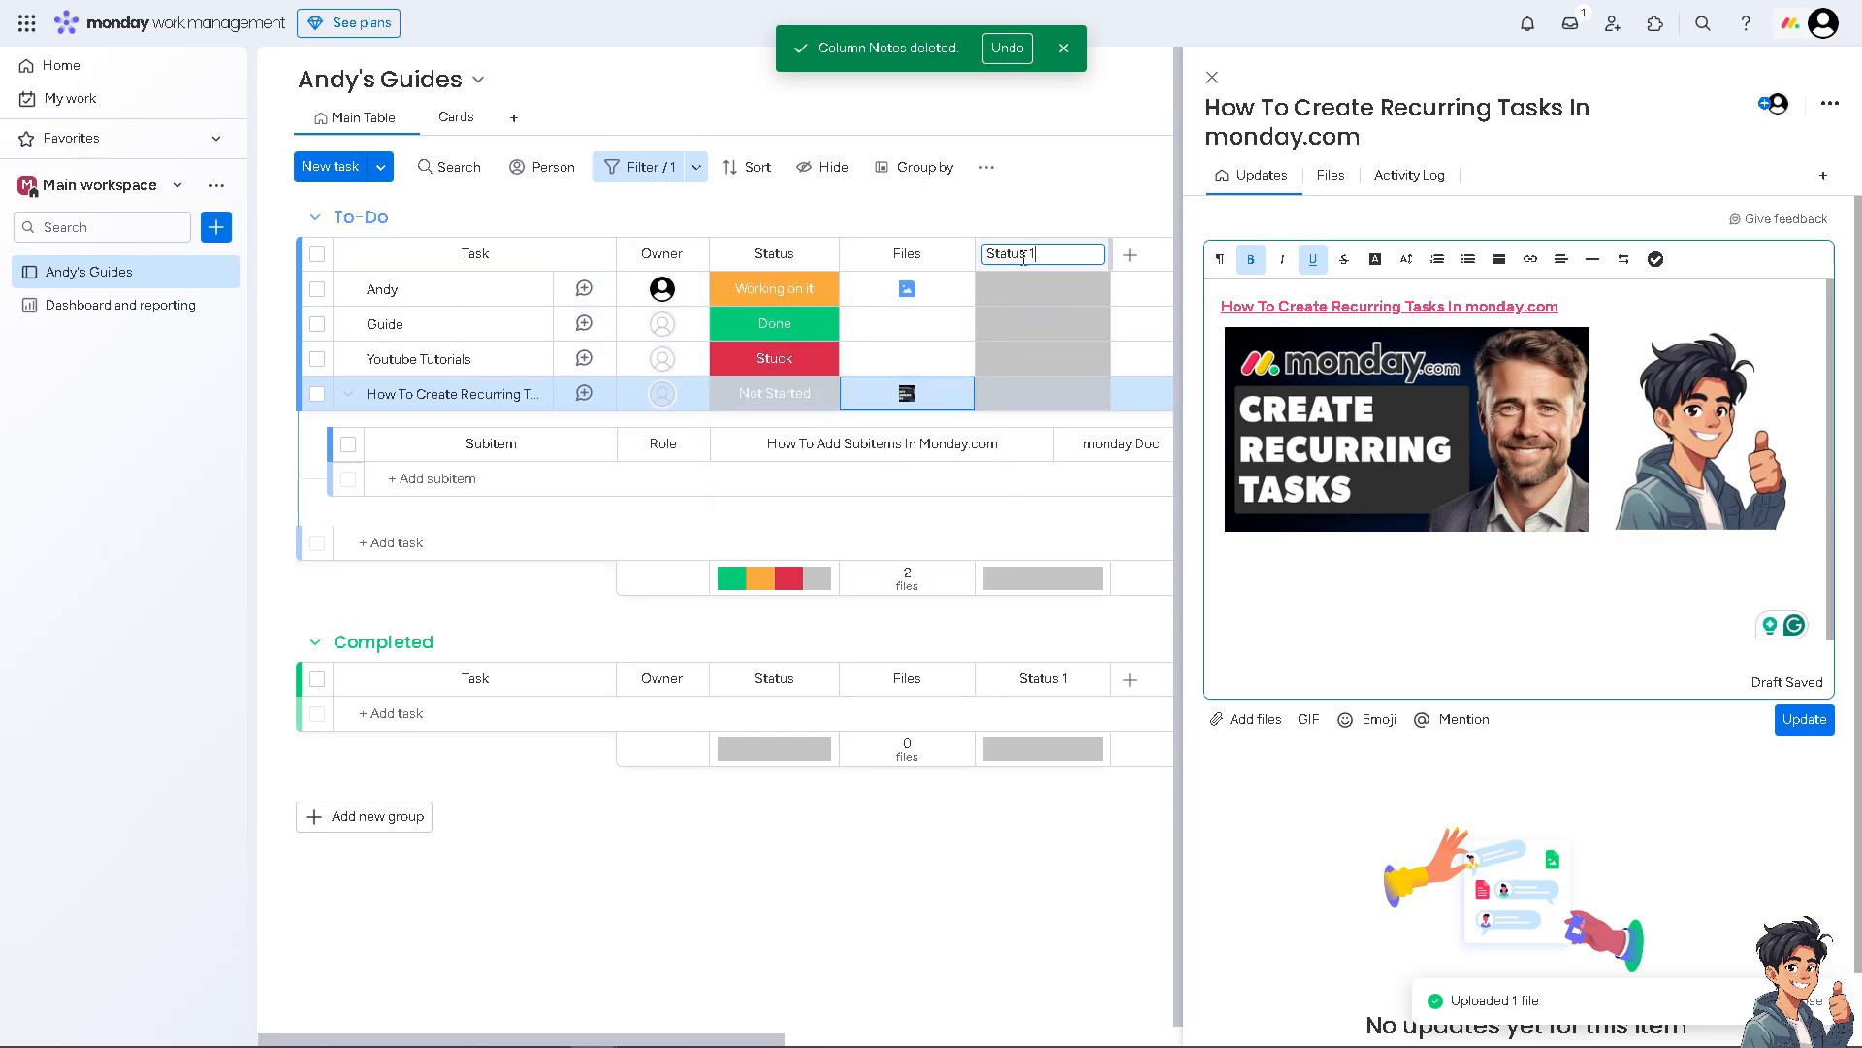
{"action": "key", "text": "ctrl+a"}
{"action": "type", "text": "Re"}
{"action": "type", "text": "currc"}
{"action": "left_click", "coordinate": [160, 432]}
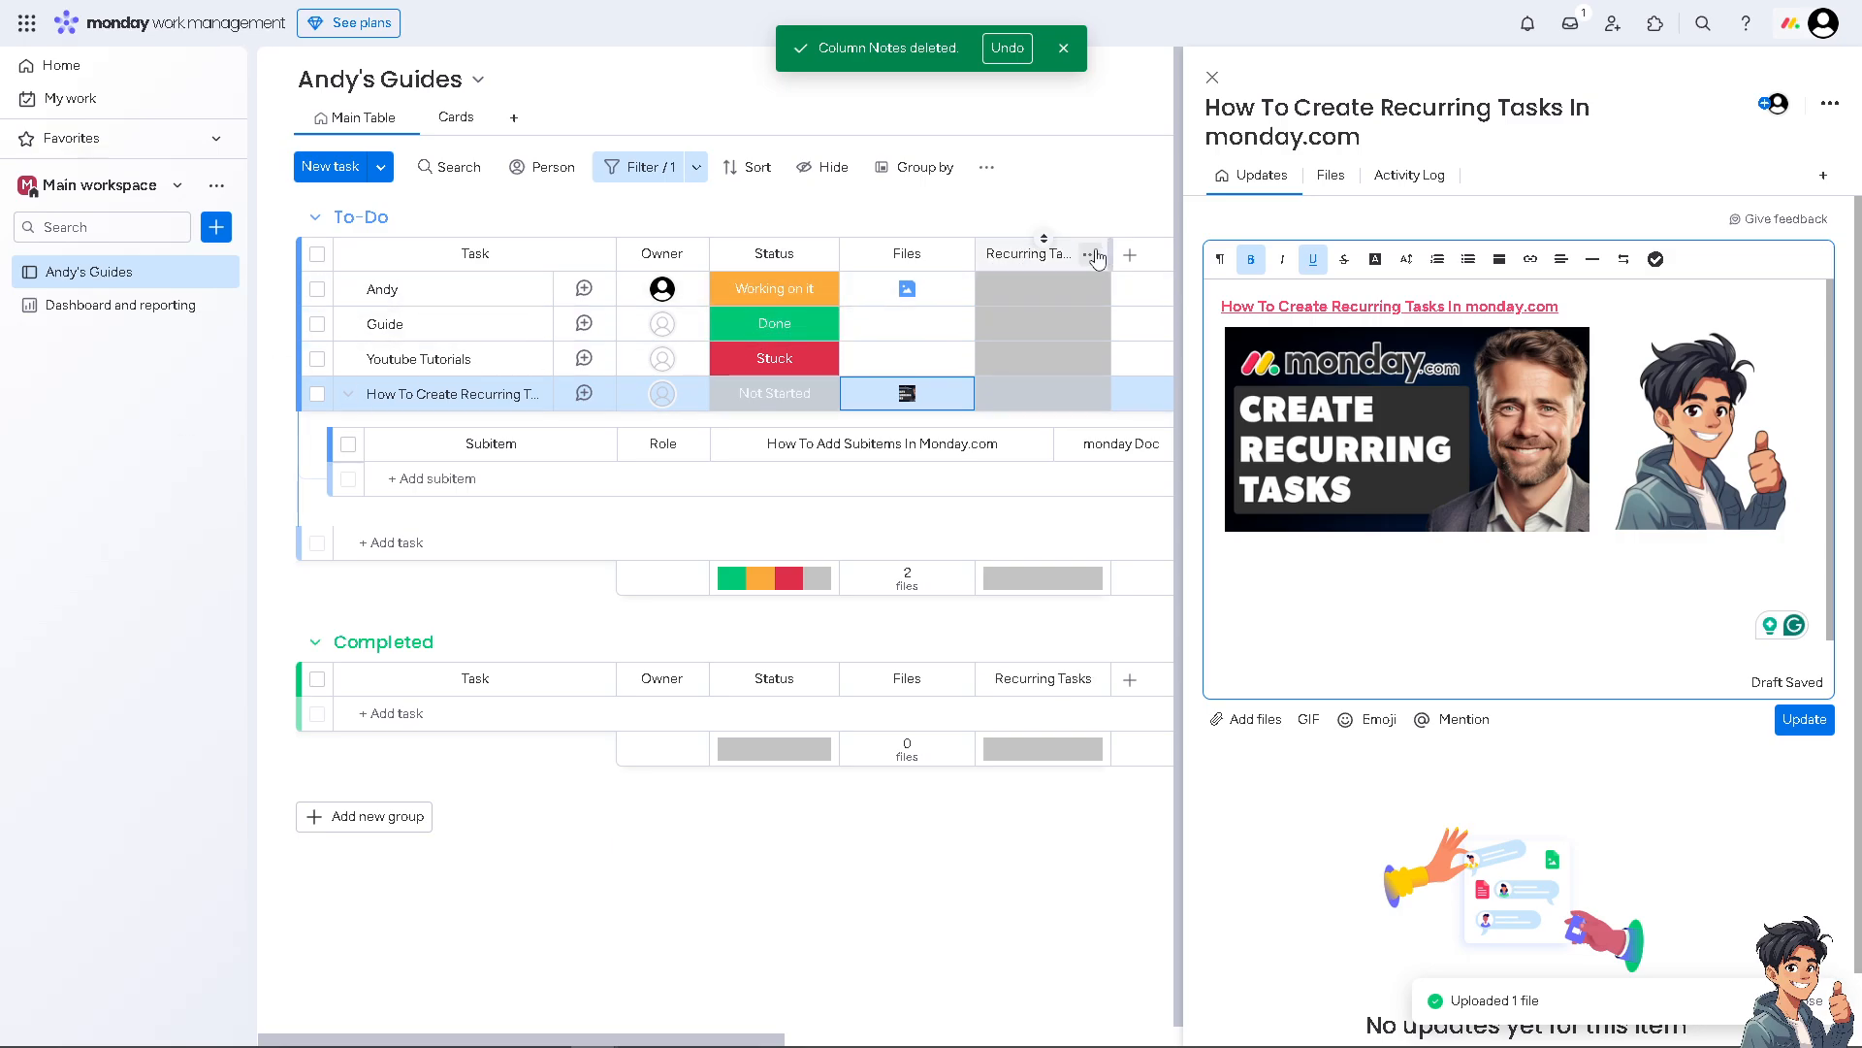
{"action": "left_click", "coordinate": [1092, 254]}
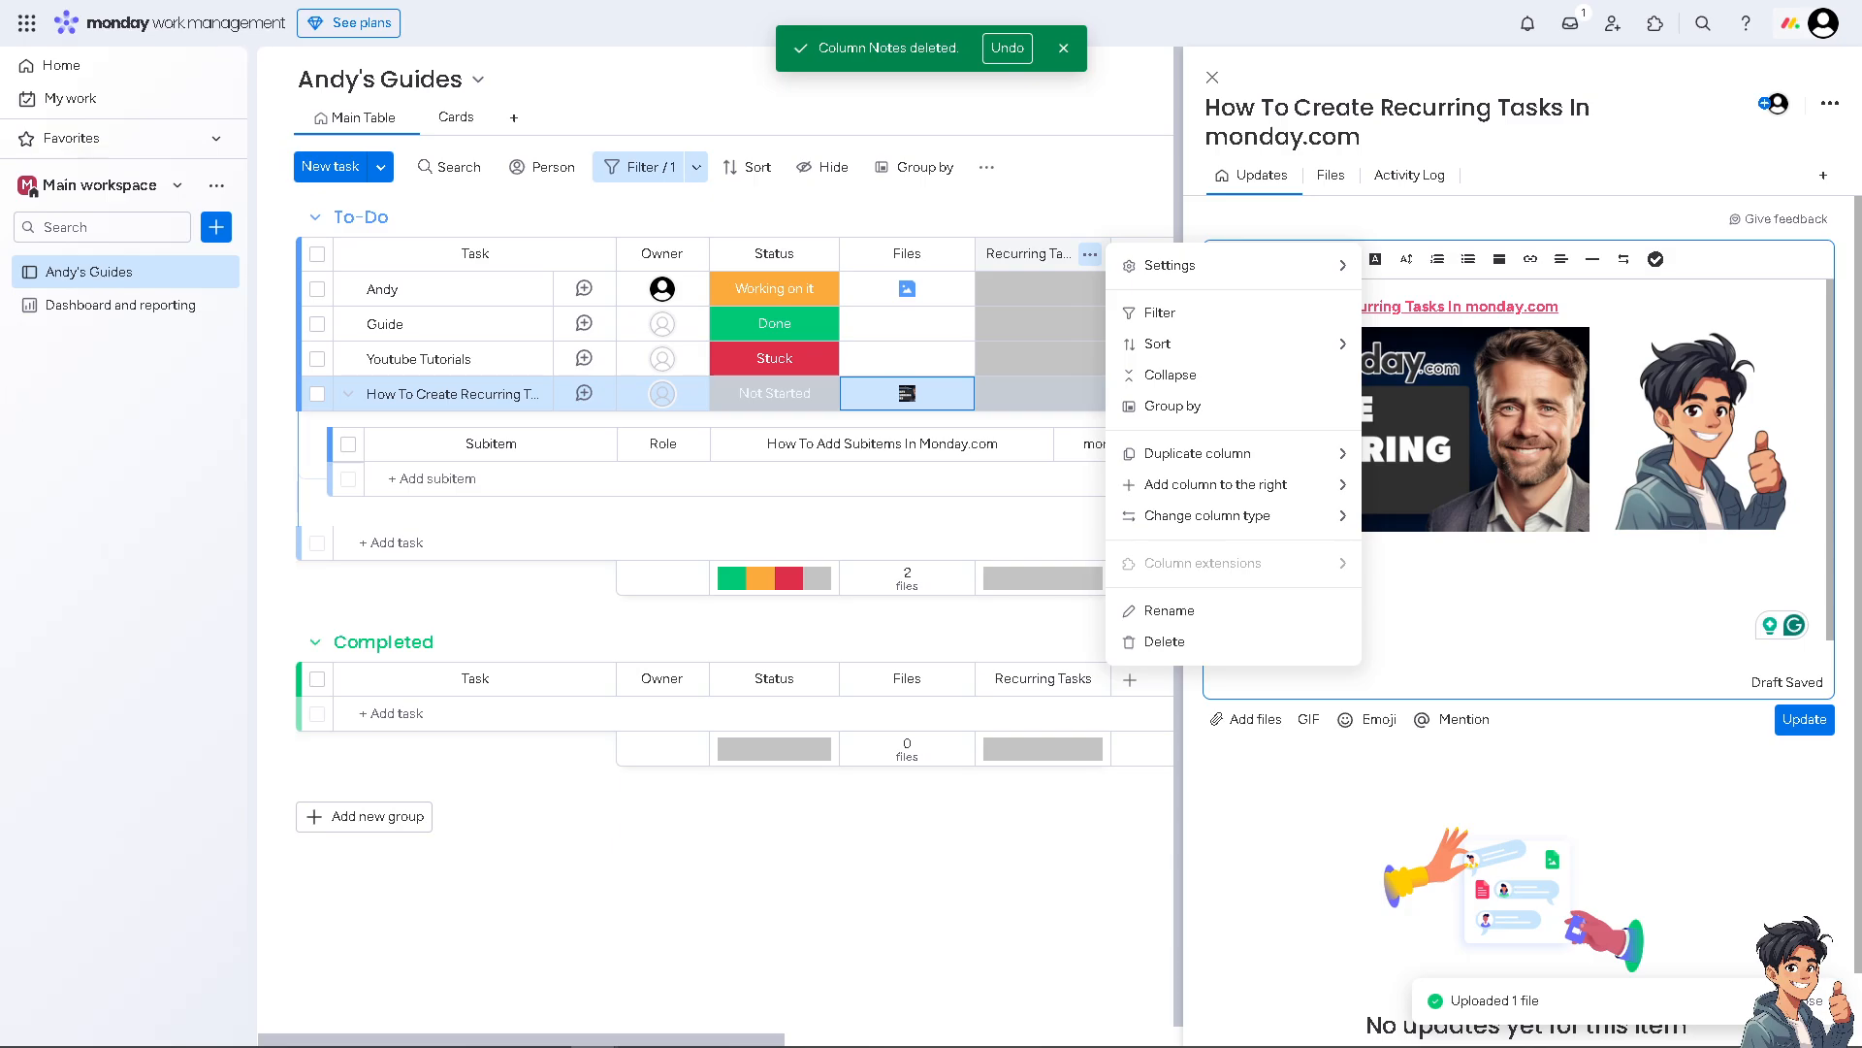
{"action": "left_click", "coordinate": [924, 829]}
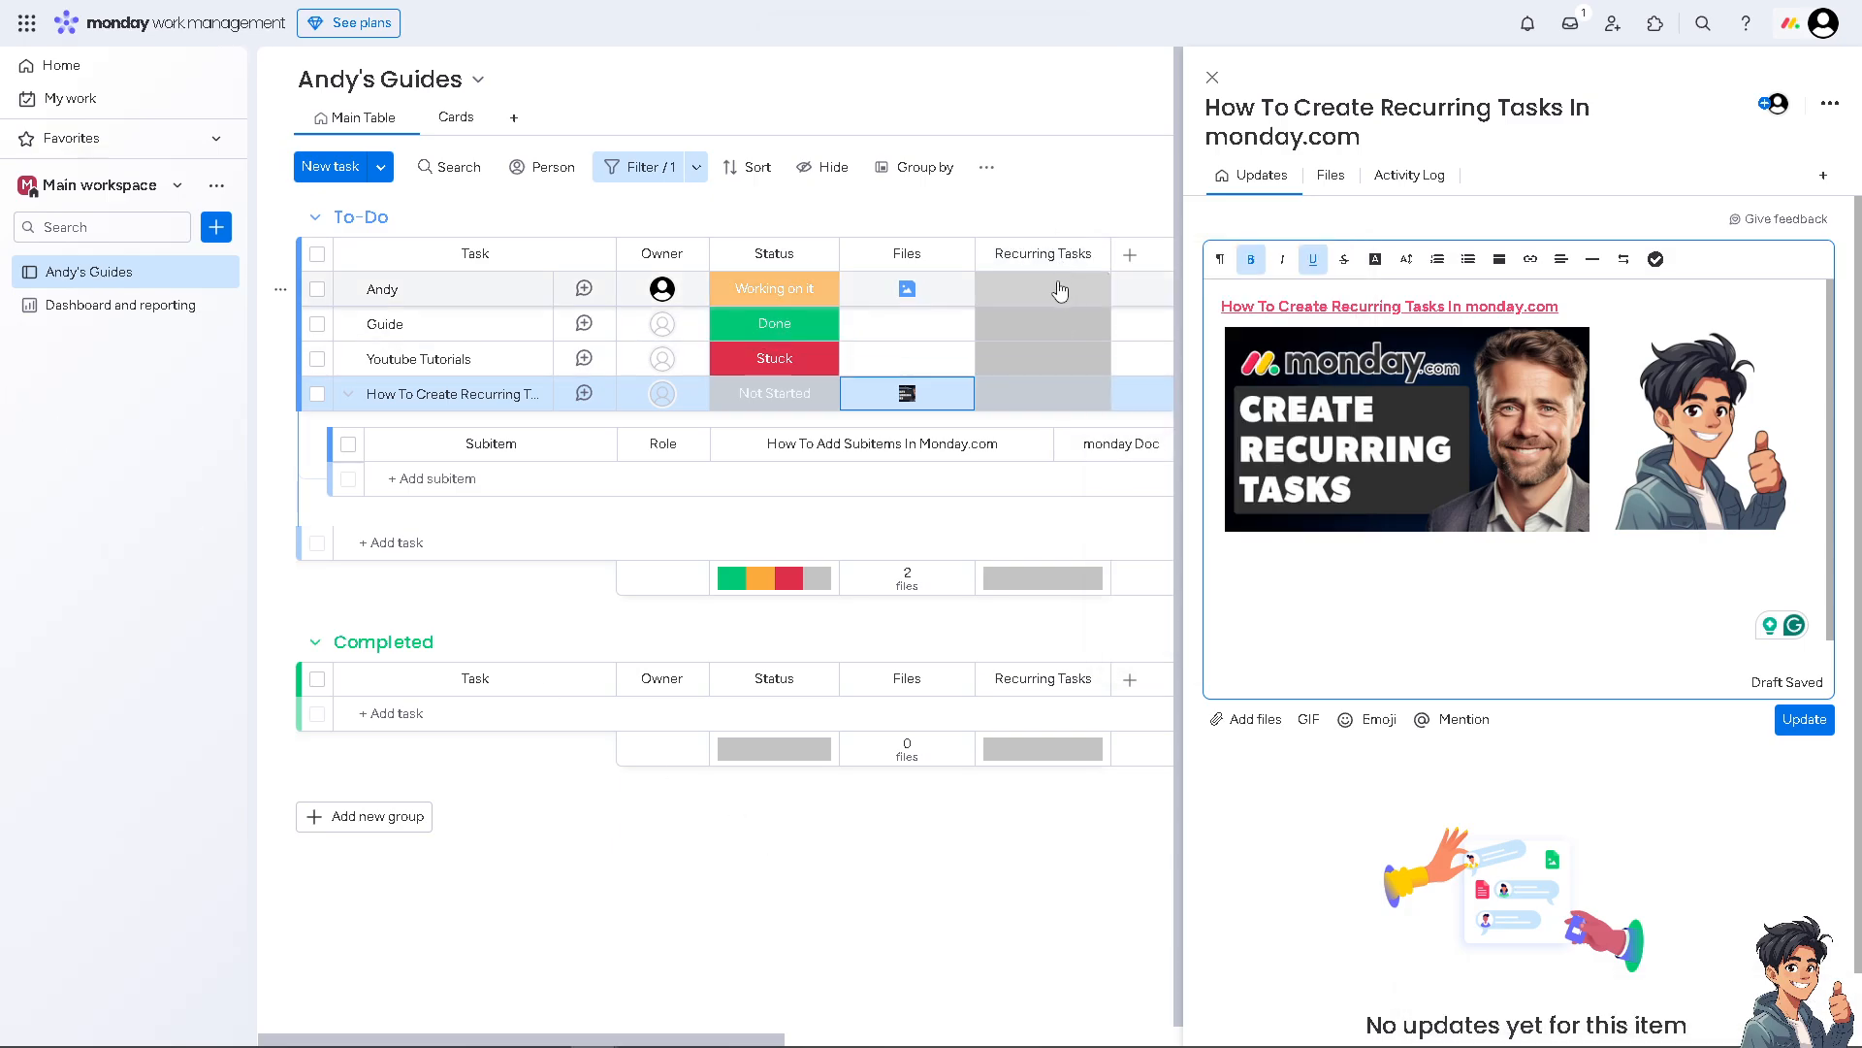
{"action": "left_click", "coordinate": [1051, 302]}
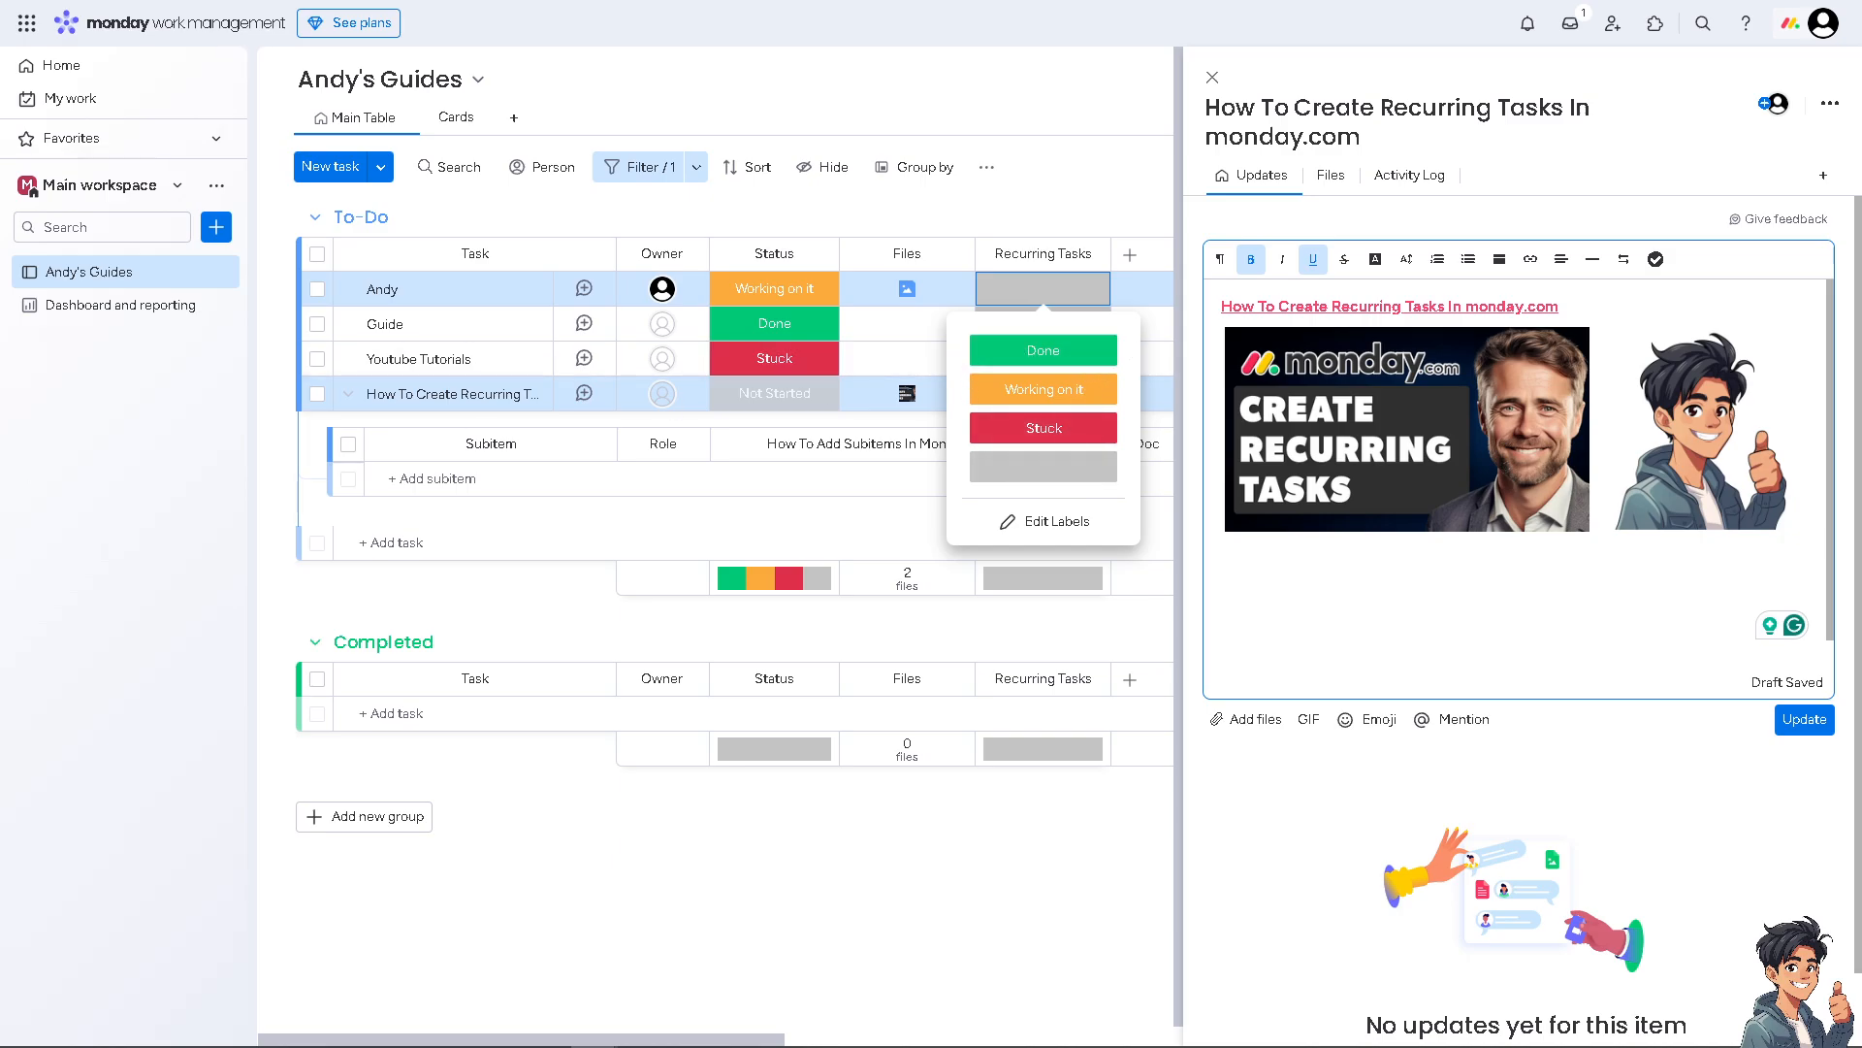
{"action": "left_click", "coordinate": [1134, 286]}
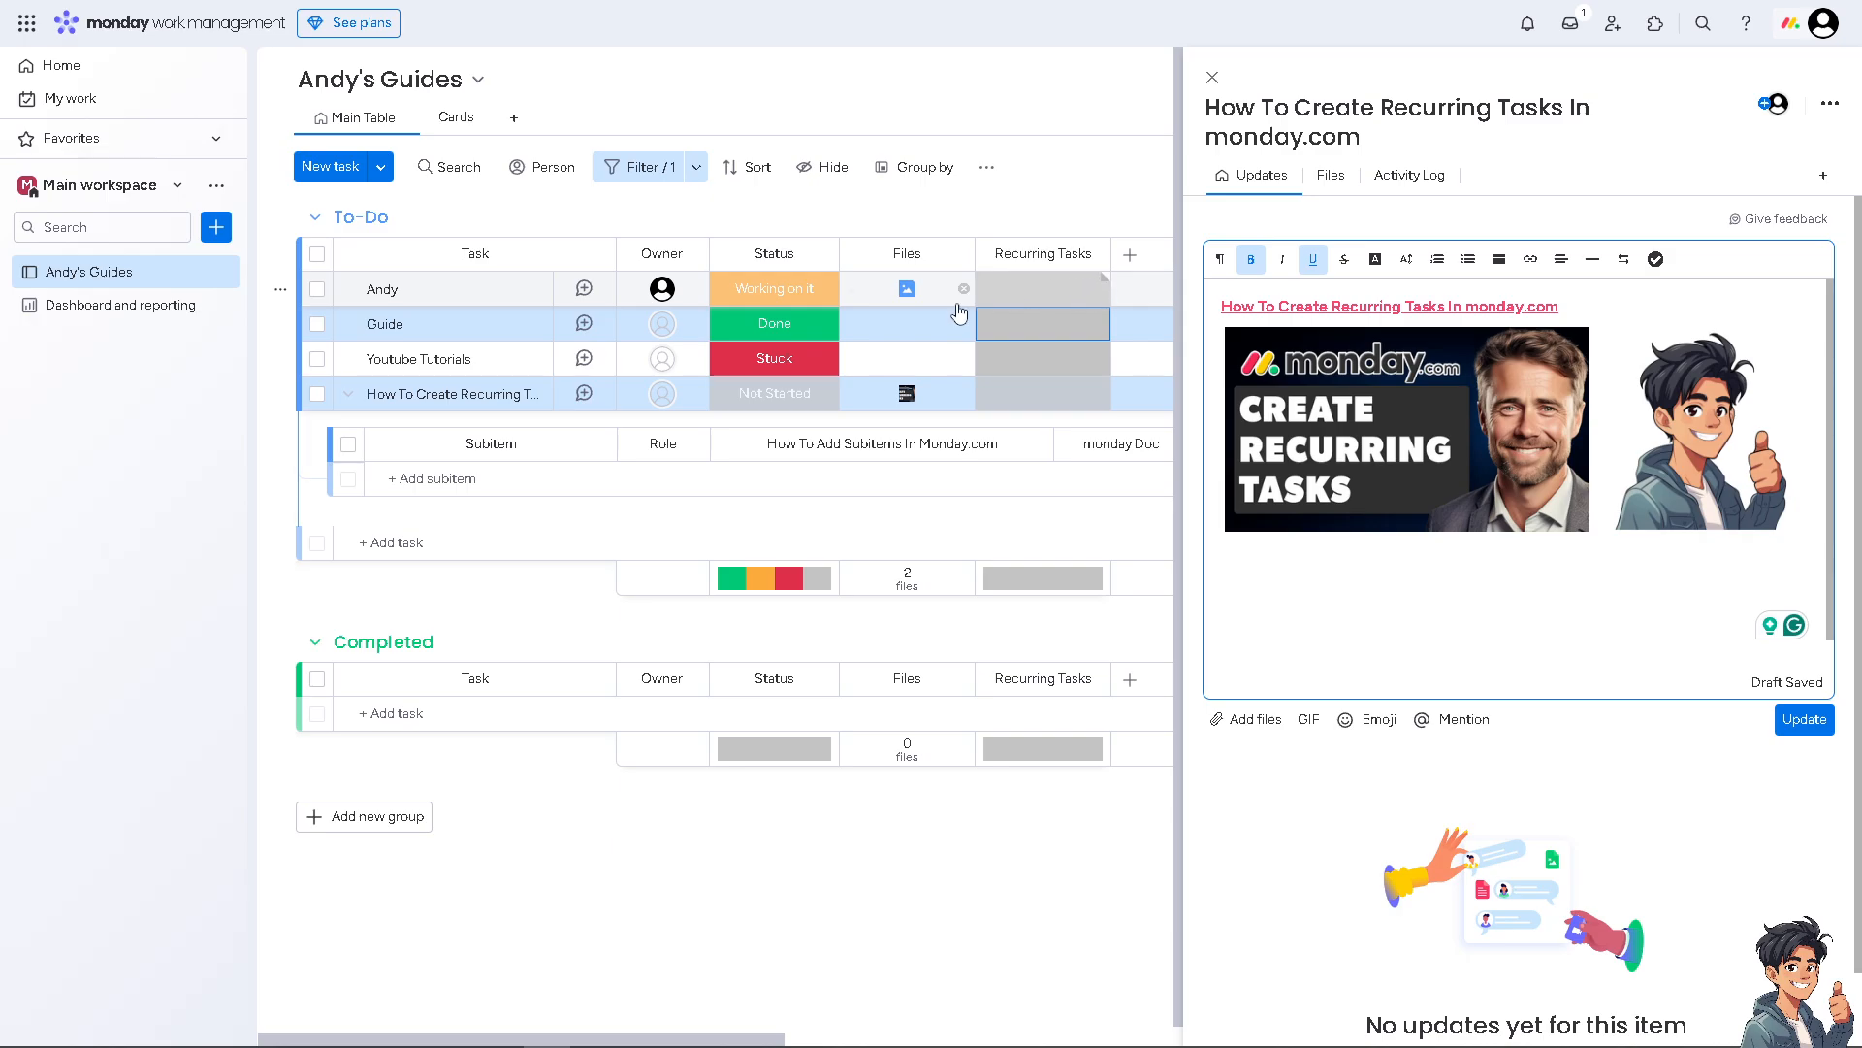
Step: Start an update on the first task's Recurring Tasks cell with the text "Daily Update"
{"action": "left_click", "coordinate": [1108, 287]}
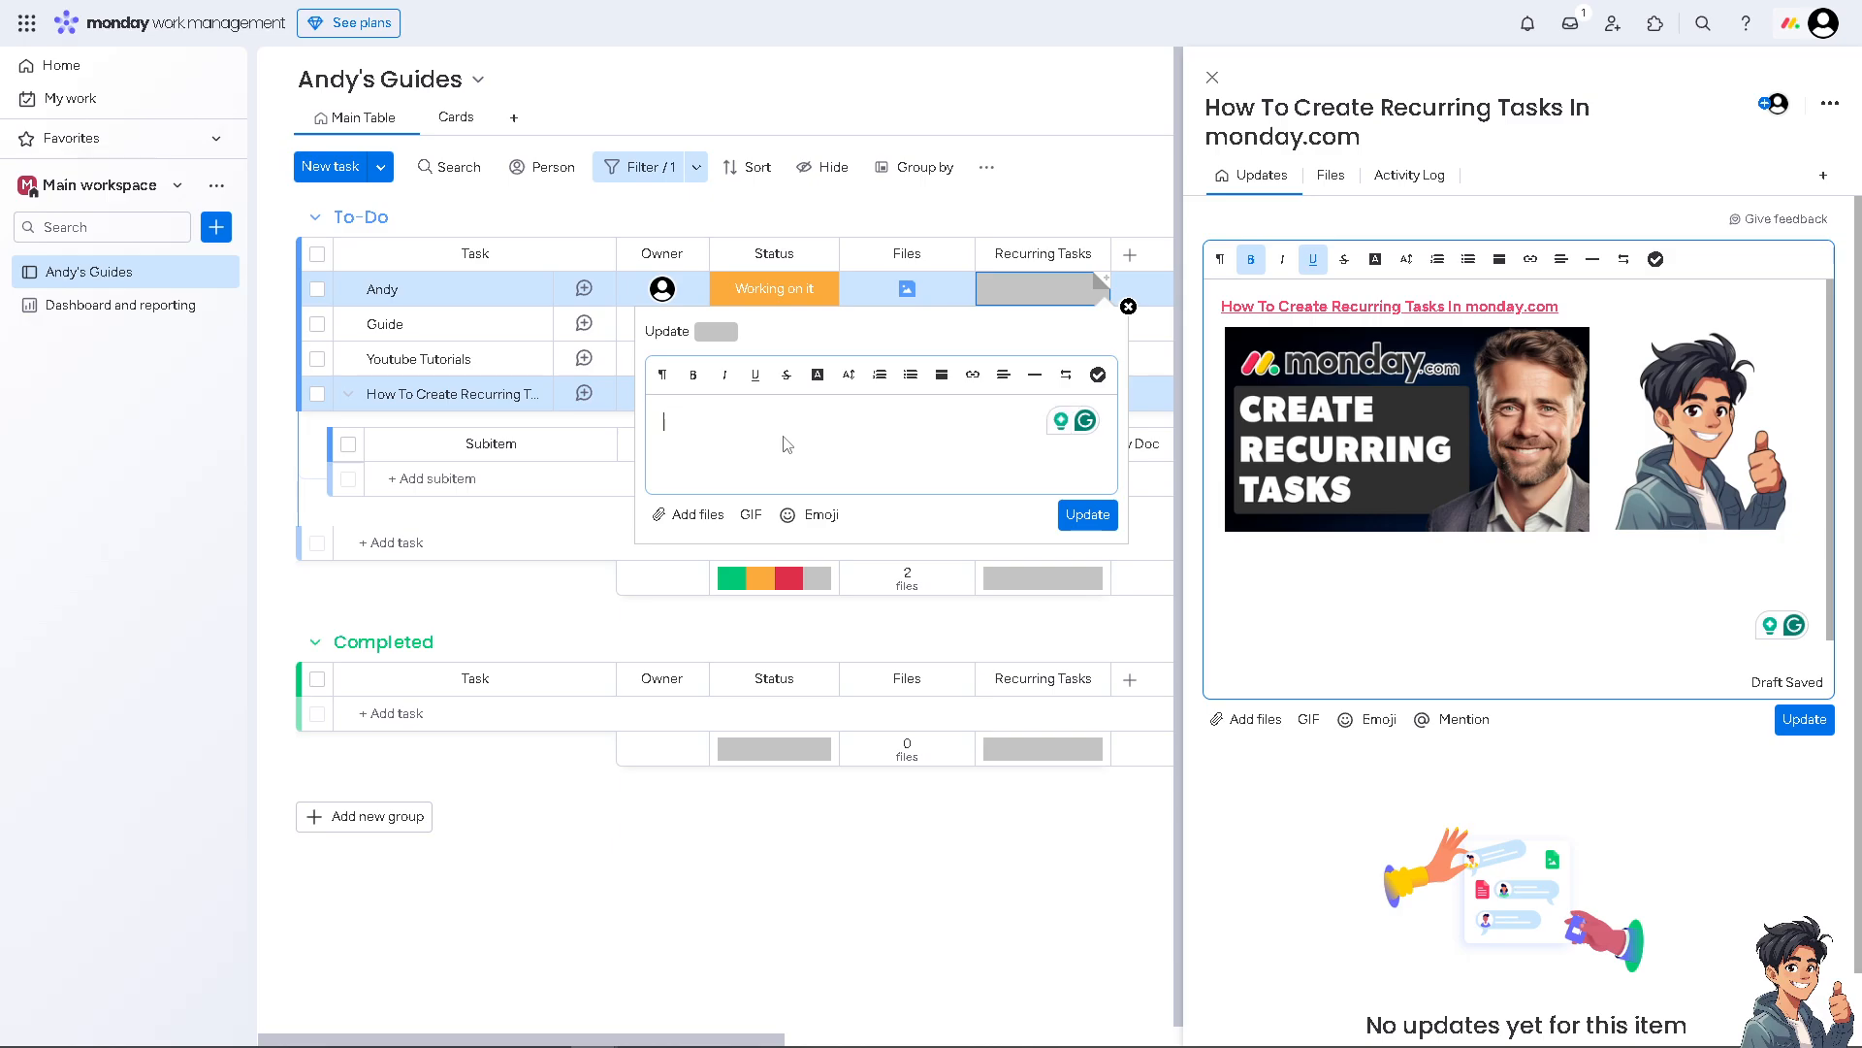
{"action": "type", "text": "Daily"}
{"action": "type", "text": "Update"}
Step: Format the Daily Update text as bold, underlined and dark green
{"action": "left_click_drag", "start_coordinate": [784, 424], "coordinate": [646, 427]}
{"action": "left_click", "coordinate": [692, 375]}
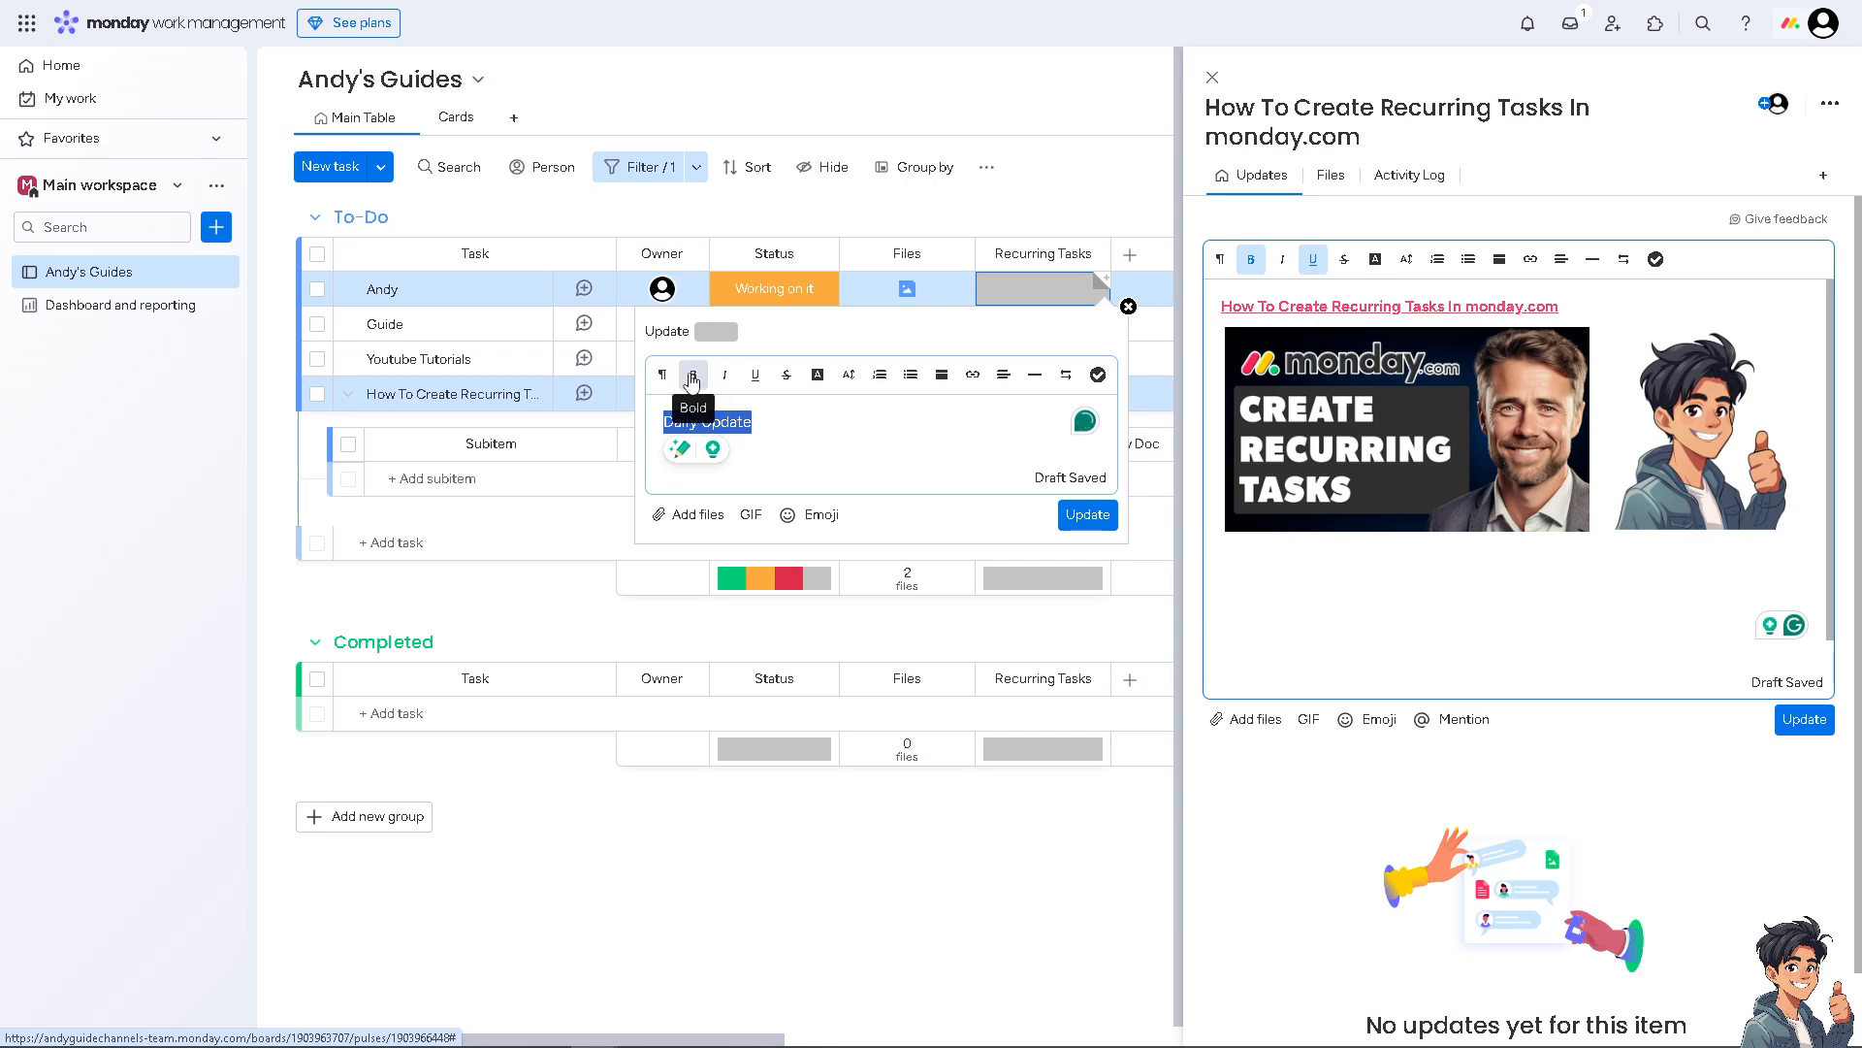
{"action": "left_click", "coordinate": [818, 374]}
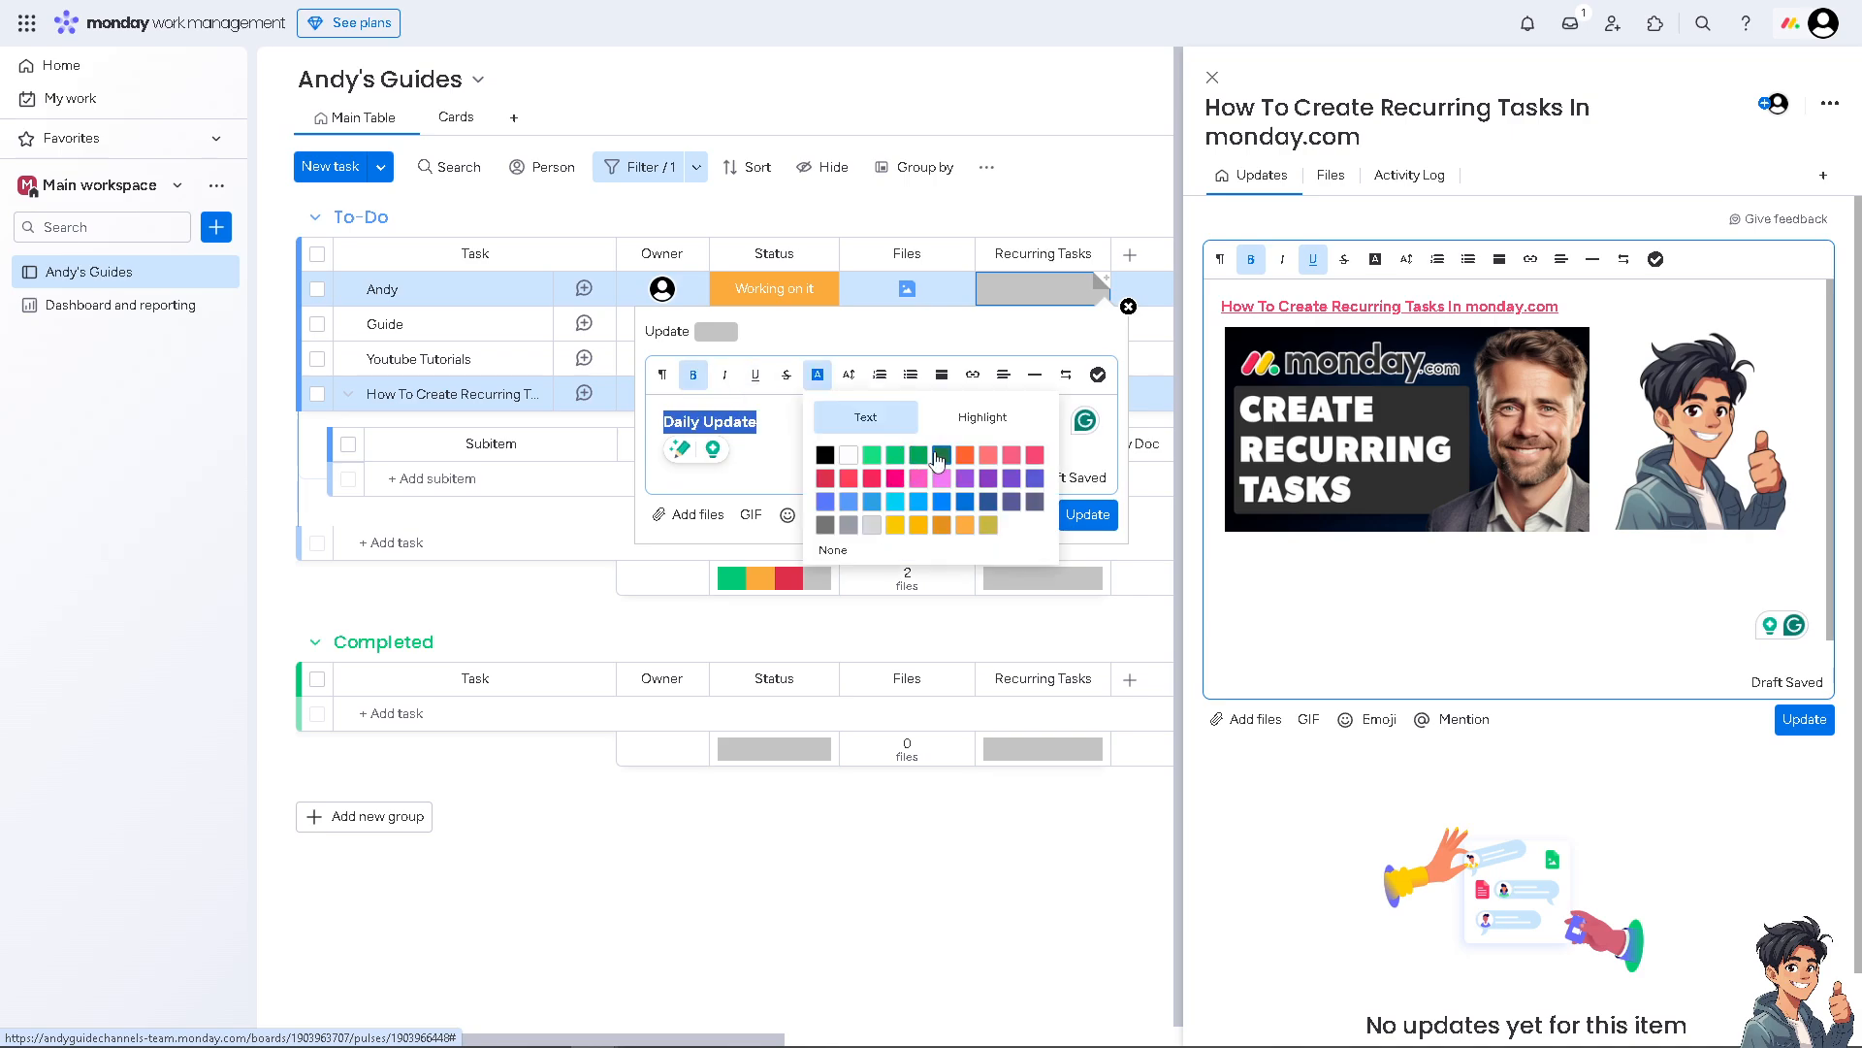
{"action": "left_click", "coordinate": [938, 457]}
{"action": "left_click", "coordinate": [757, 378]}
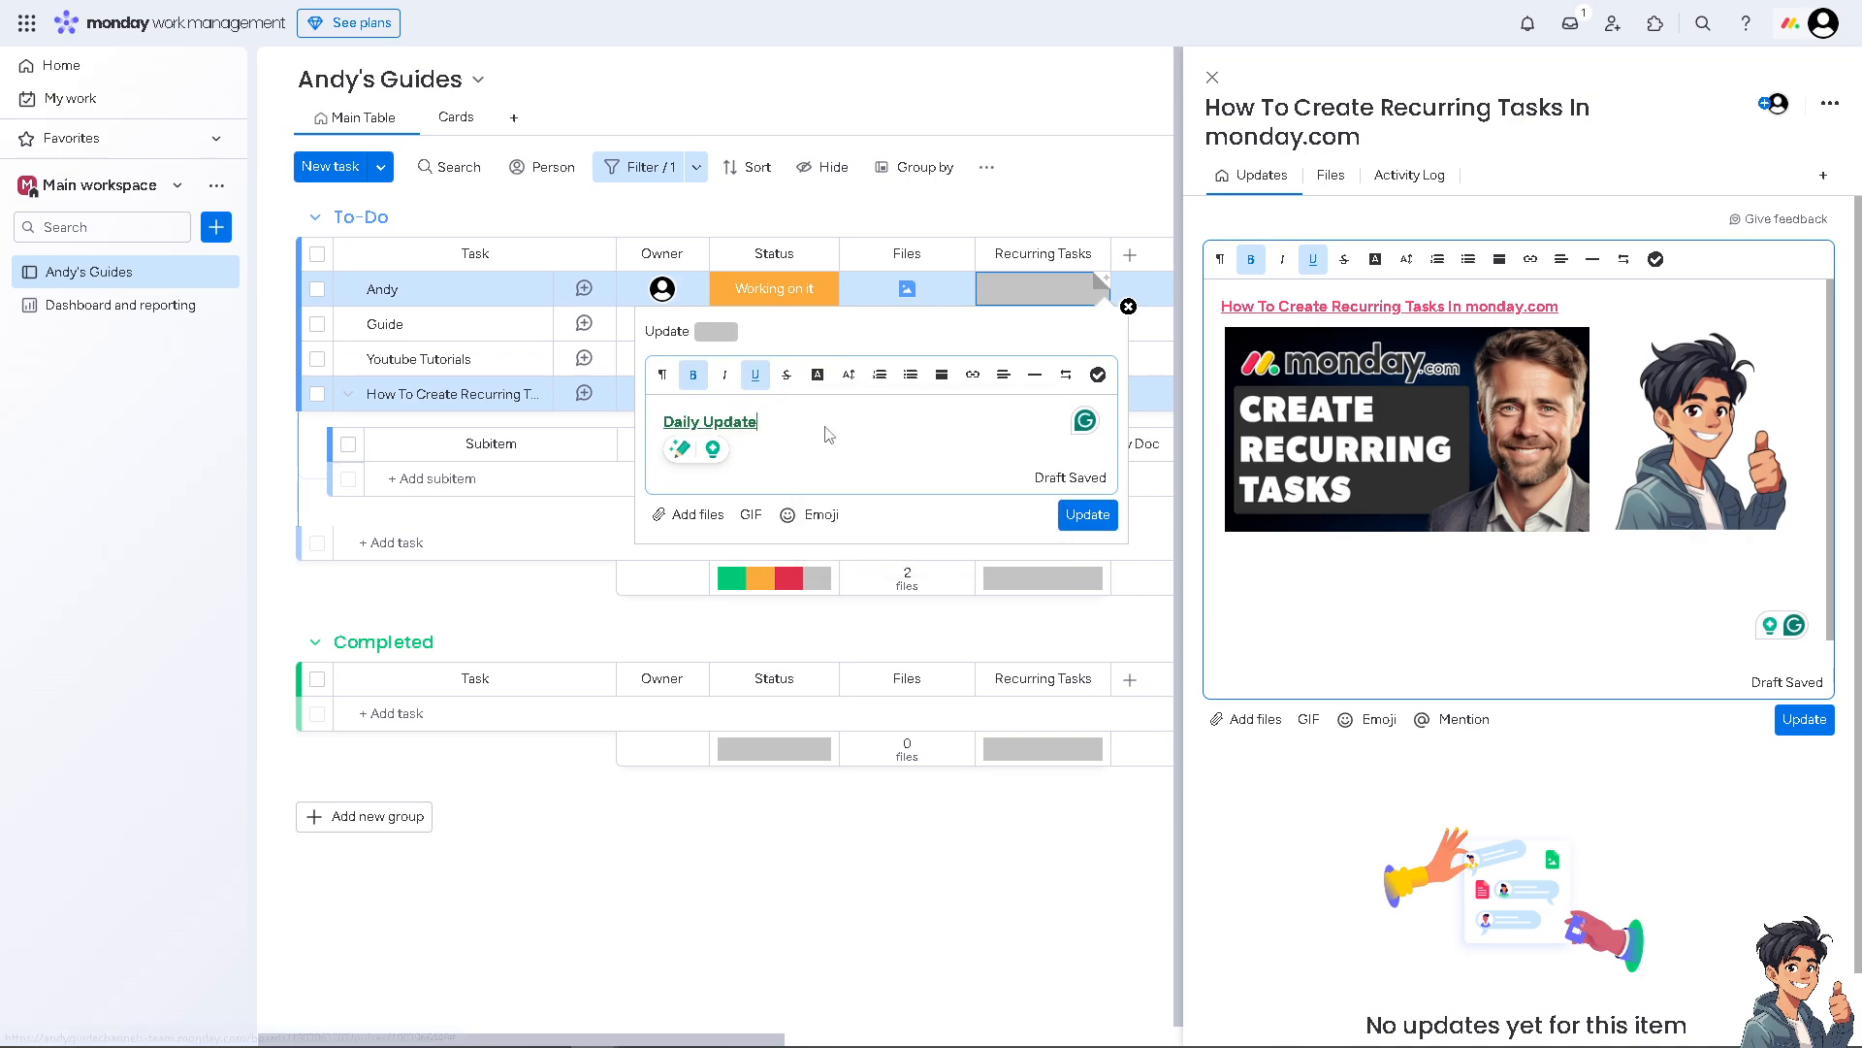
Step: Paste the cartoon thumbs-up image below the Daily Update text, shrink it, and post the update
{"action": "key", "text": "ctrl+v"}
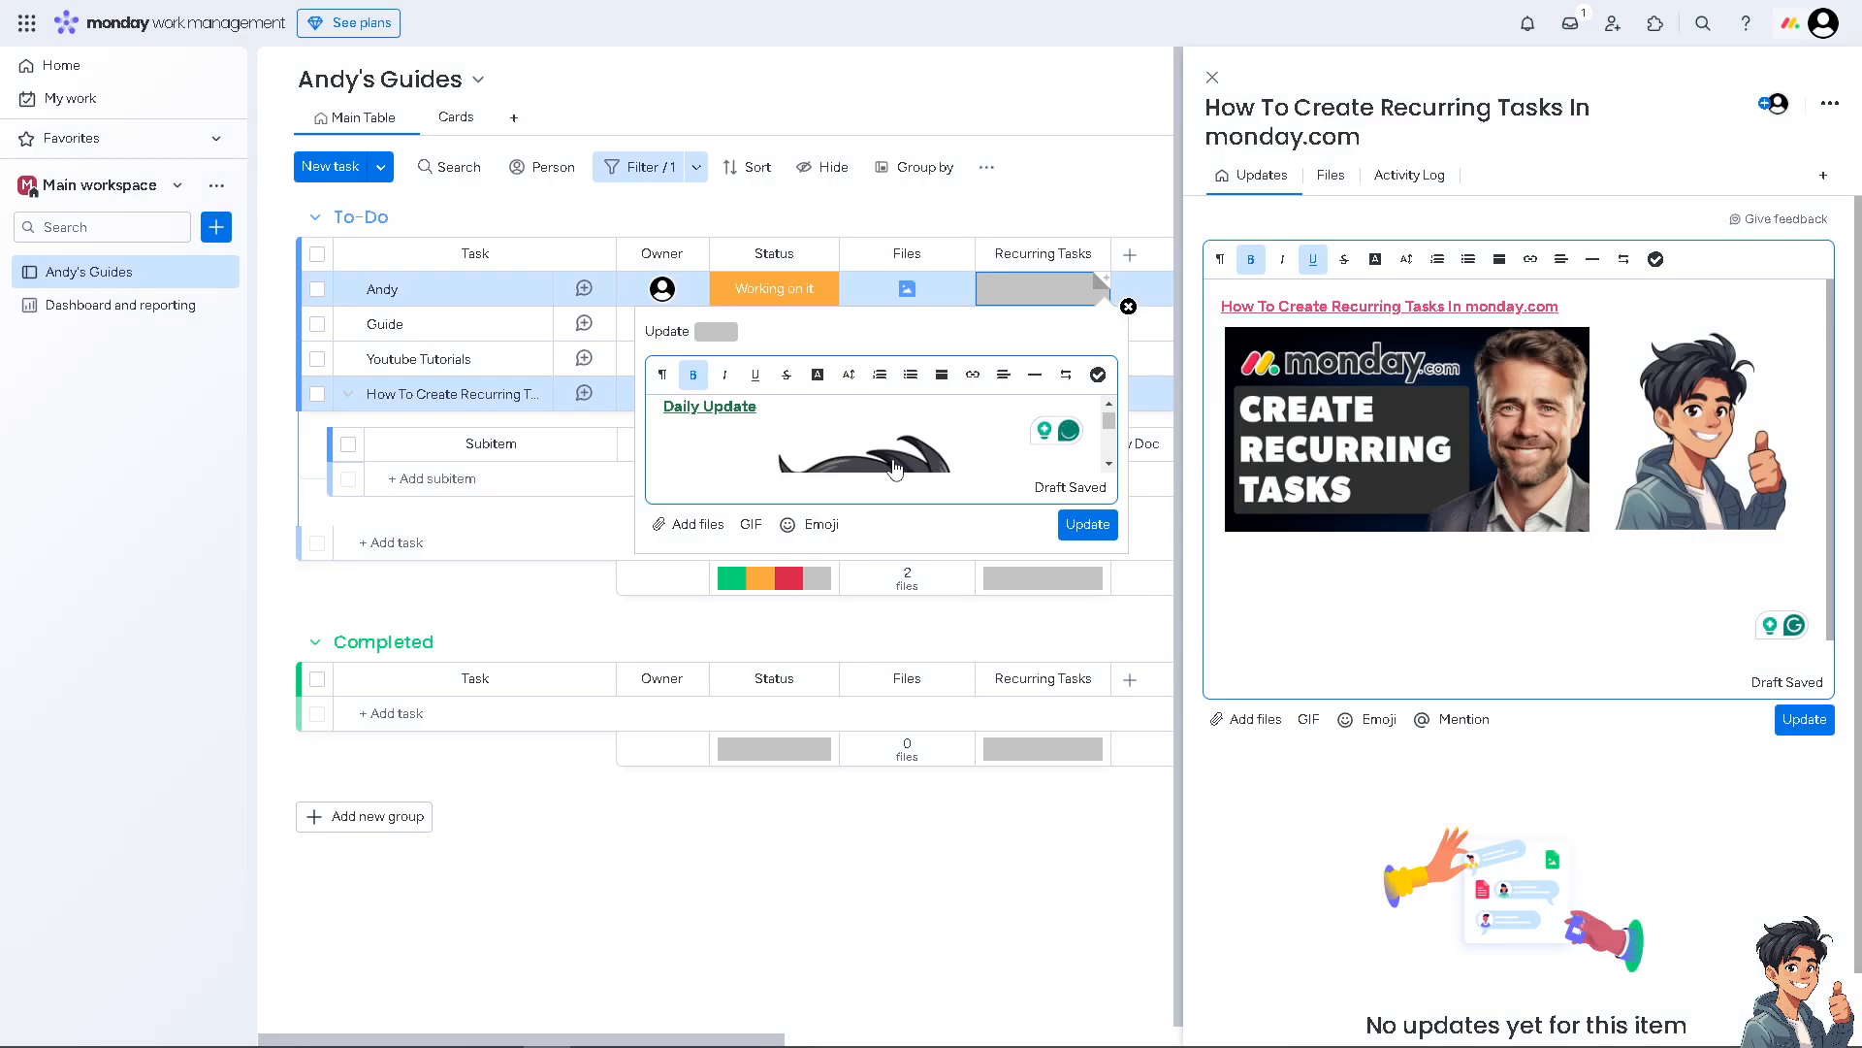
{"action": "scroll", "coordinate": [894, 455], "scroll_direction": "down", "scroll_amount": 1}
{"action": "scroll", "coordinate": [902, 451], "scroll_direction": "up", "scroll_amount": 1}
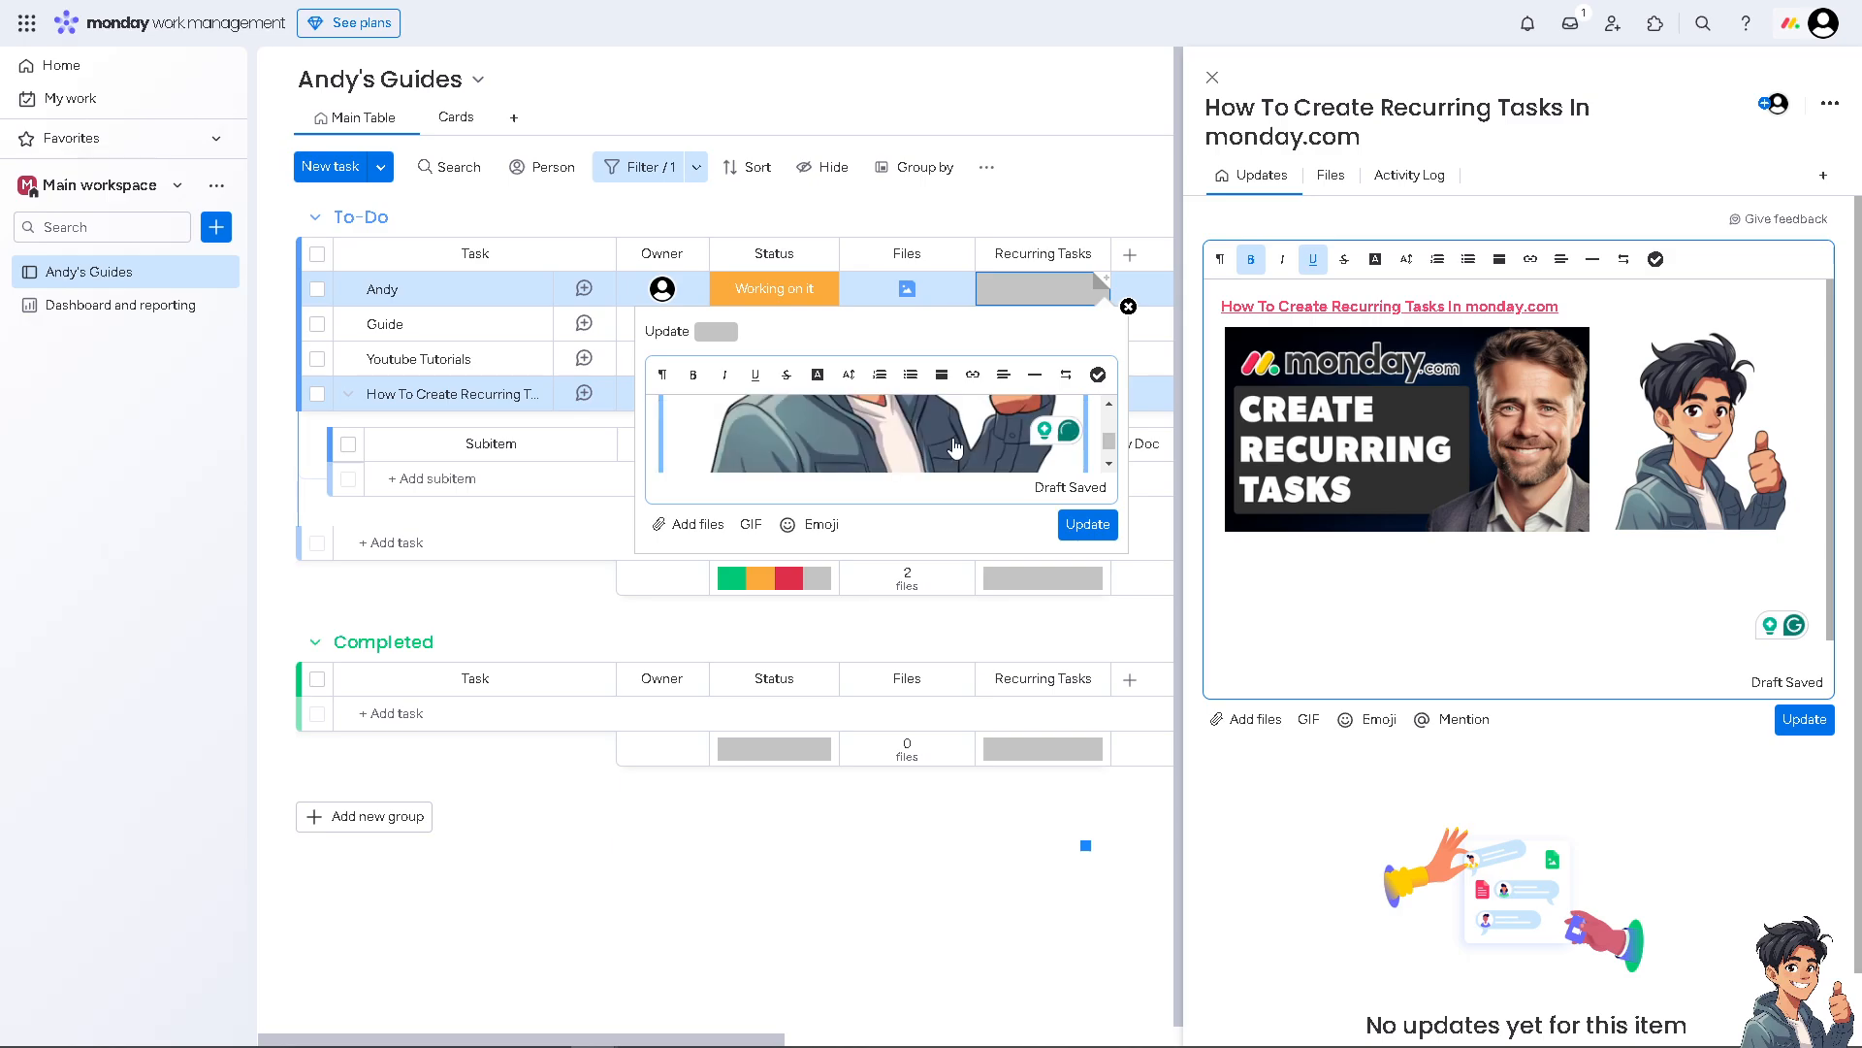
{"action": "scroll", "coordinate": [931, 448], "scroll_direction": "down", "scroll_amount": 1}
{"action": "scroll", "coordinate": [941, 448], "scroll_direction": "up", "scroll_amount": 1}
{"action": "scroll", "coordinate": [982, 446], "scroll_direction": "down", "scroll_amount": 1}
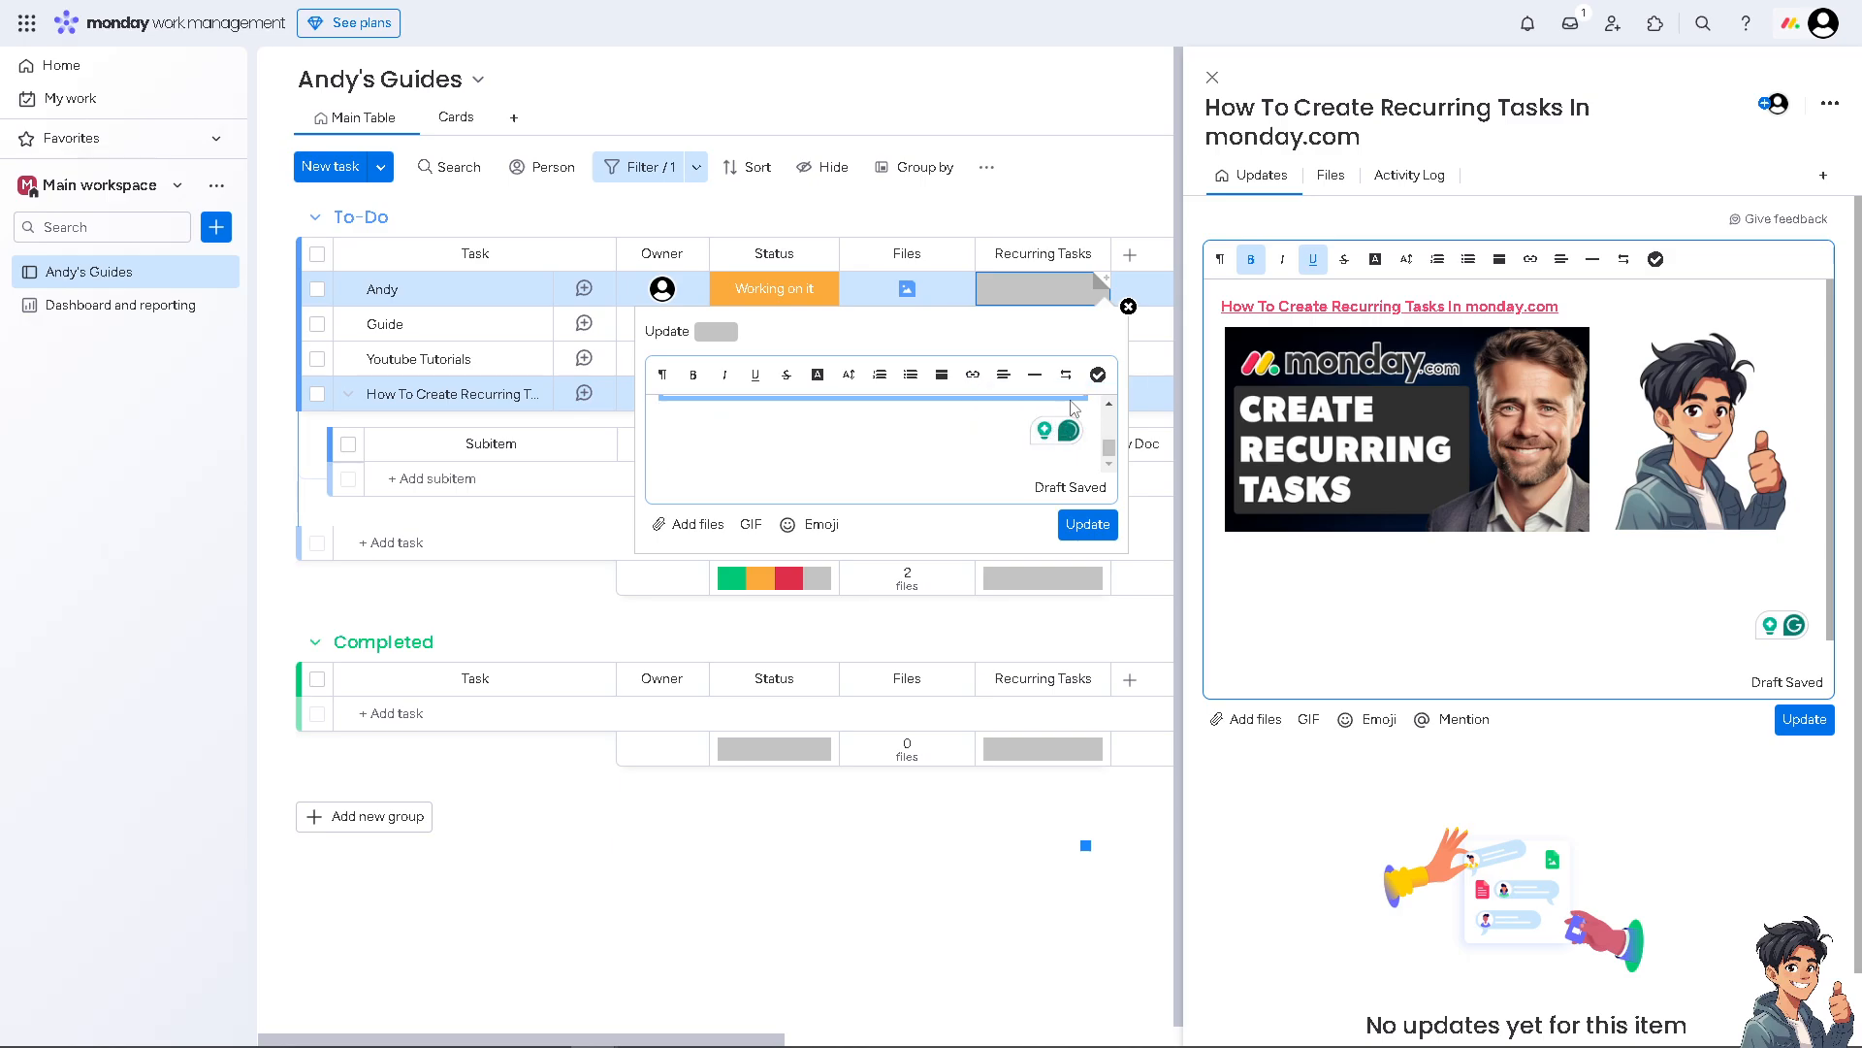
{"action": "scroll", "coordinate": [997, 432], "scroll_direction": "up", "scroll_amount": 2}
{"action": "scroll", "coordinate": [994, 437], "scroll_direction": "down", "scroll_amount": 2}
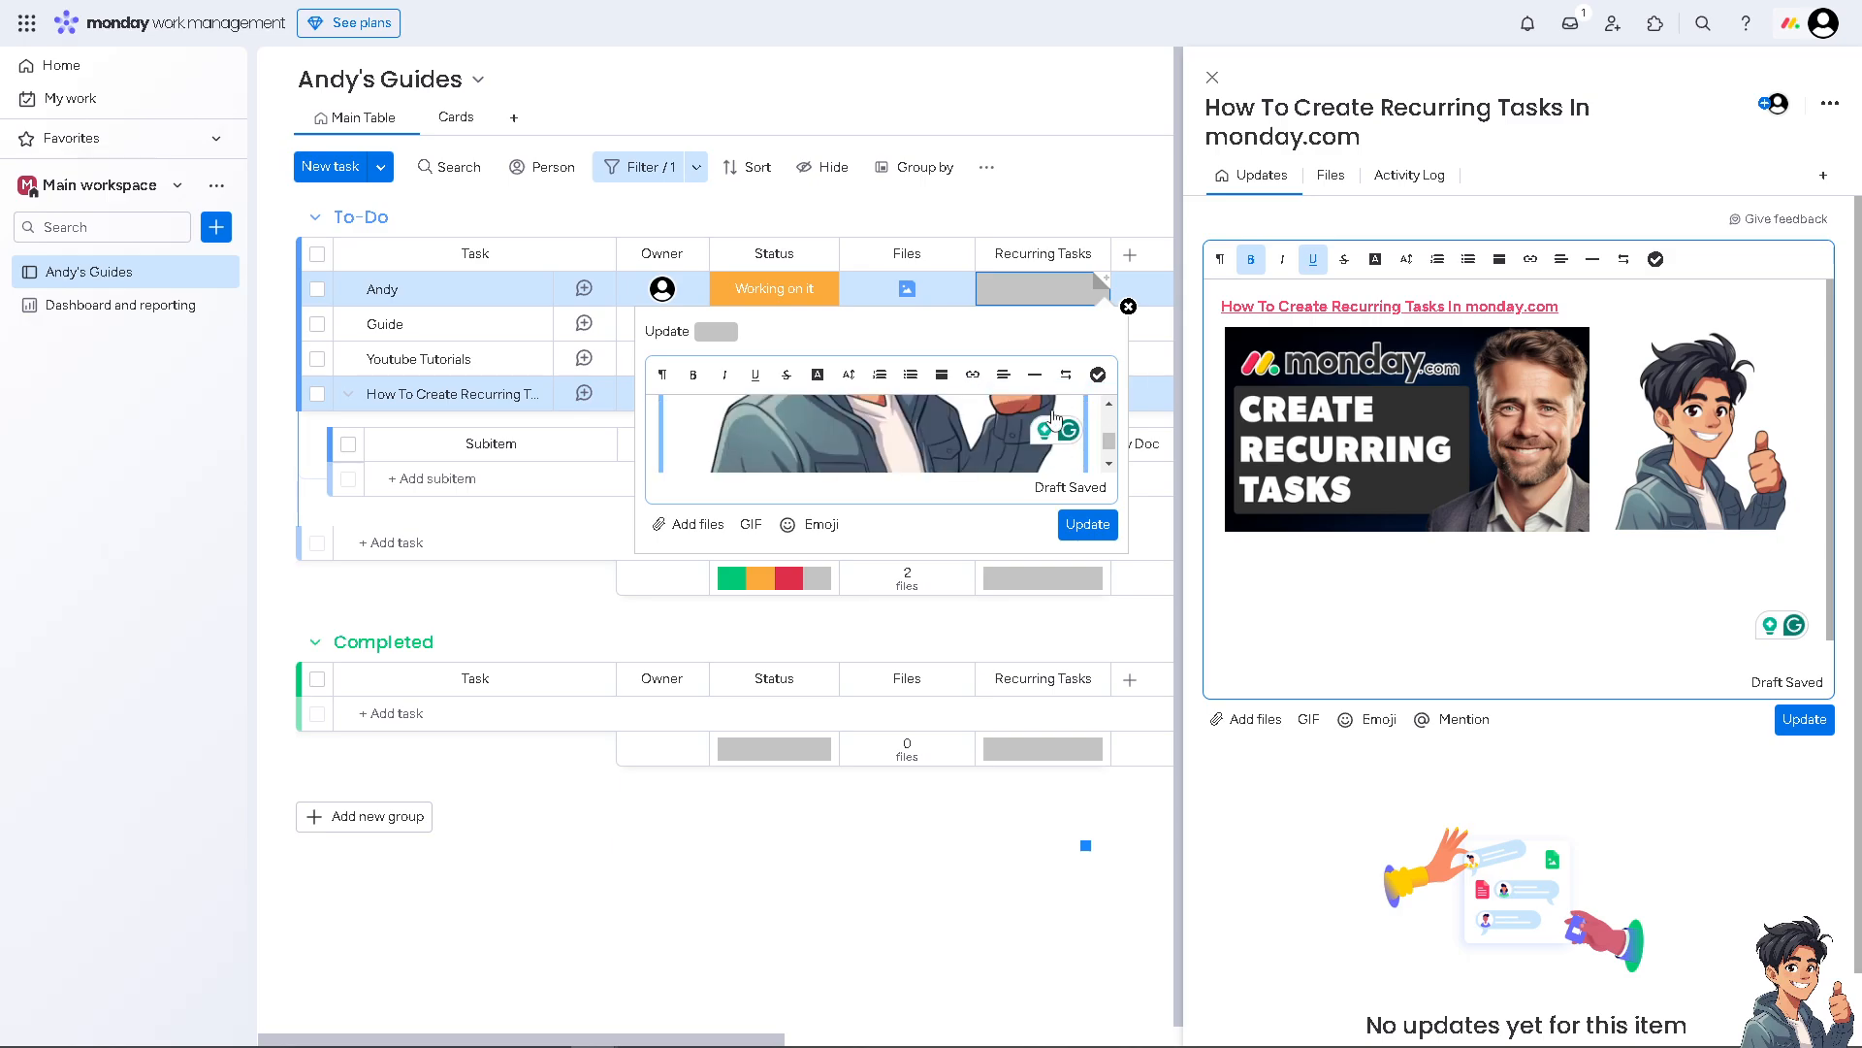
{"action": "scroll", "coordinate": [999, 452], "scroll_direction": "down", "scroll_amount": 2}
{"action": "scroll", "coordinate": [999, 446], "scroll_direction": "down", "scroll_amount": 1}
{"action": "scroll", "coordinate": [1009, 436], "scroll_direction": "up", "scroll_amount": 1}
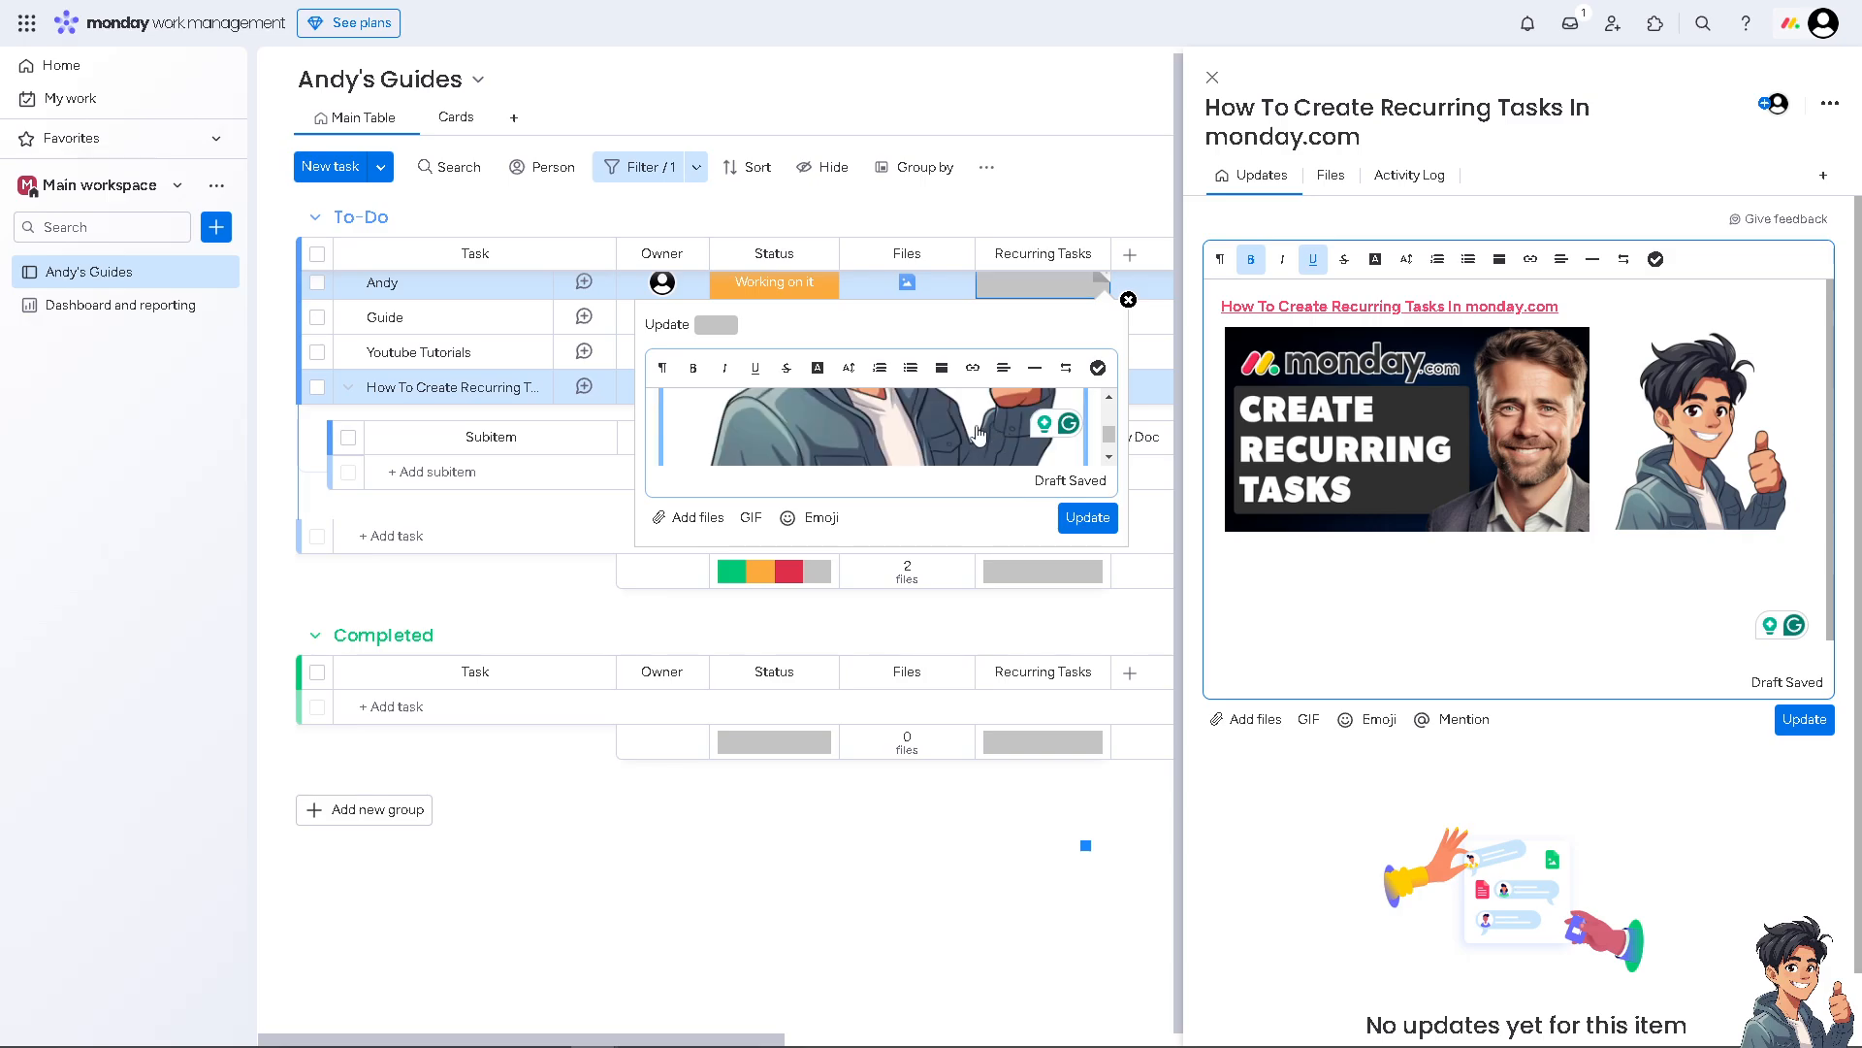
{"action": "scroll", "coordinate": [951, 435], "scroll_direction": "down", "scroll_amount": 1}
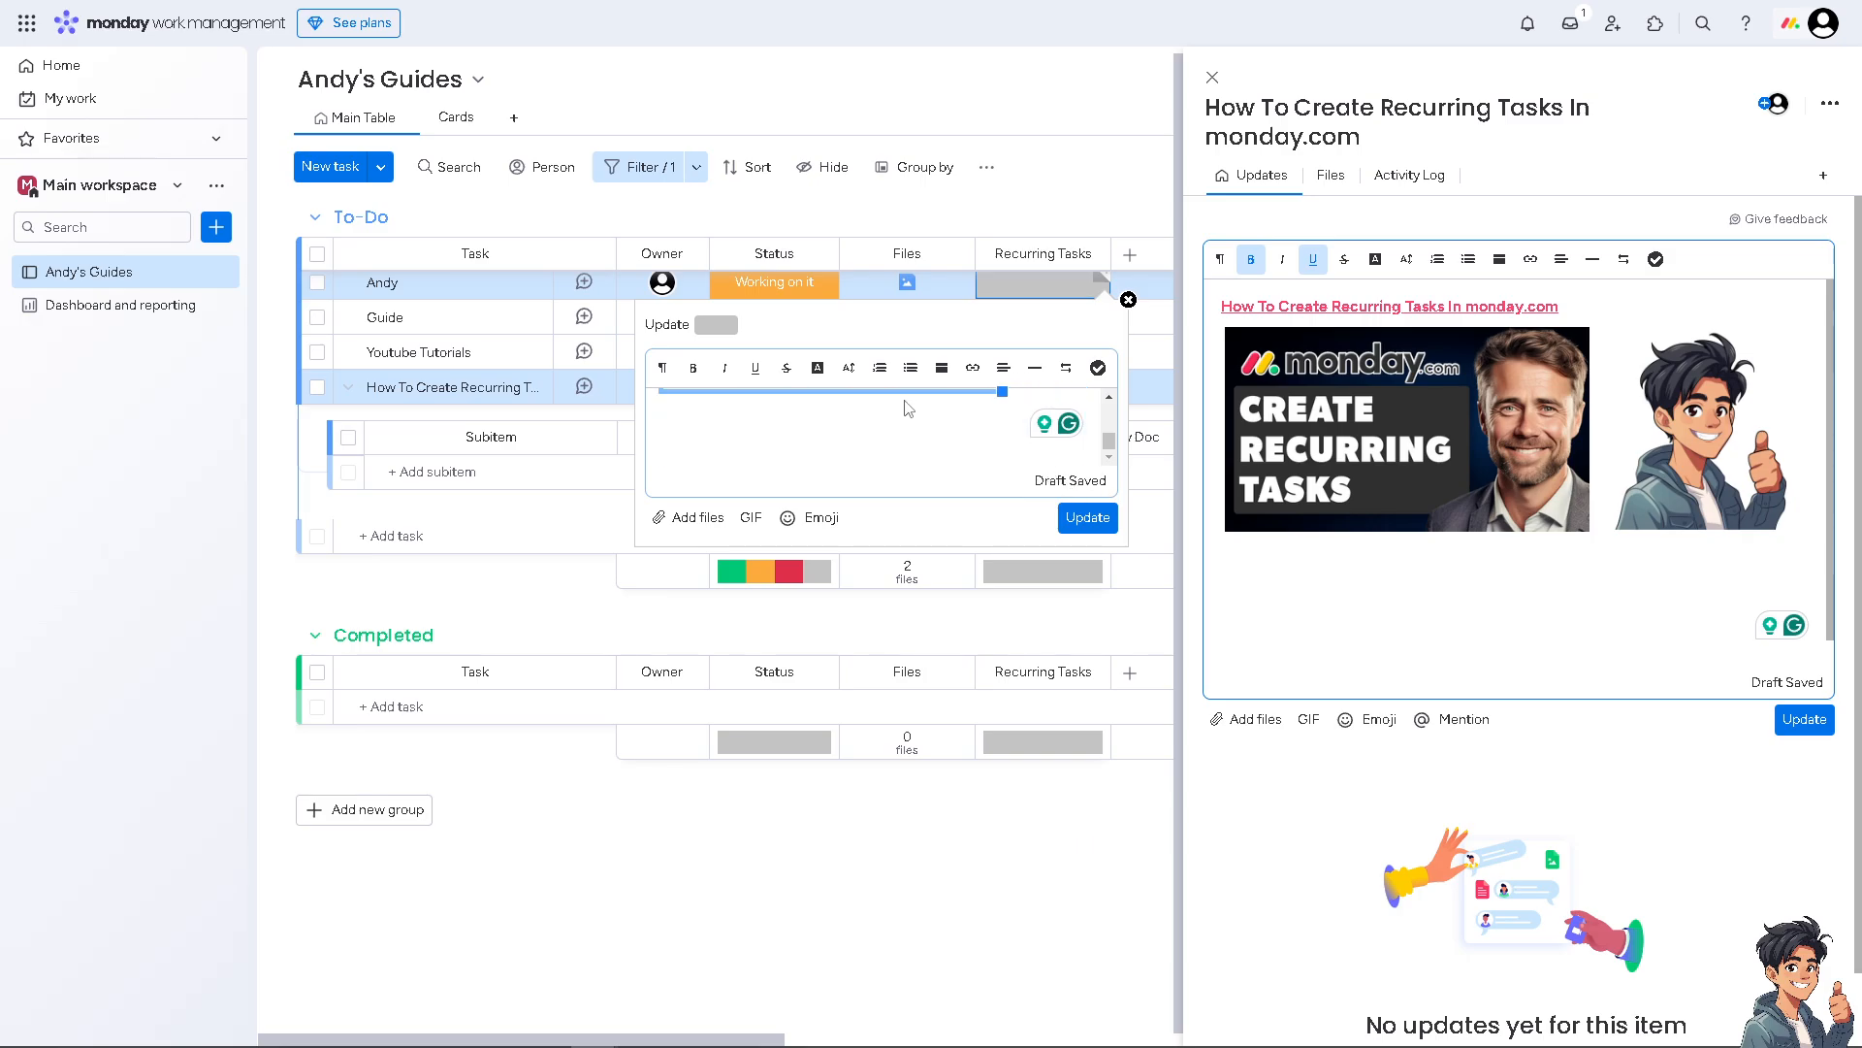
{"action": "scroll", "coordinate": [974, 482], "scroll_direction": "up", "scroll_amount": 1}
{"action": "scroll", "coordinate": [973, 456], "scroll_direction": "down", "scroll_amount": 2}
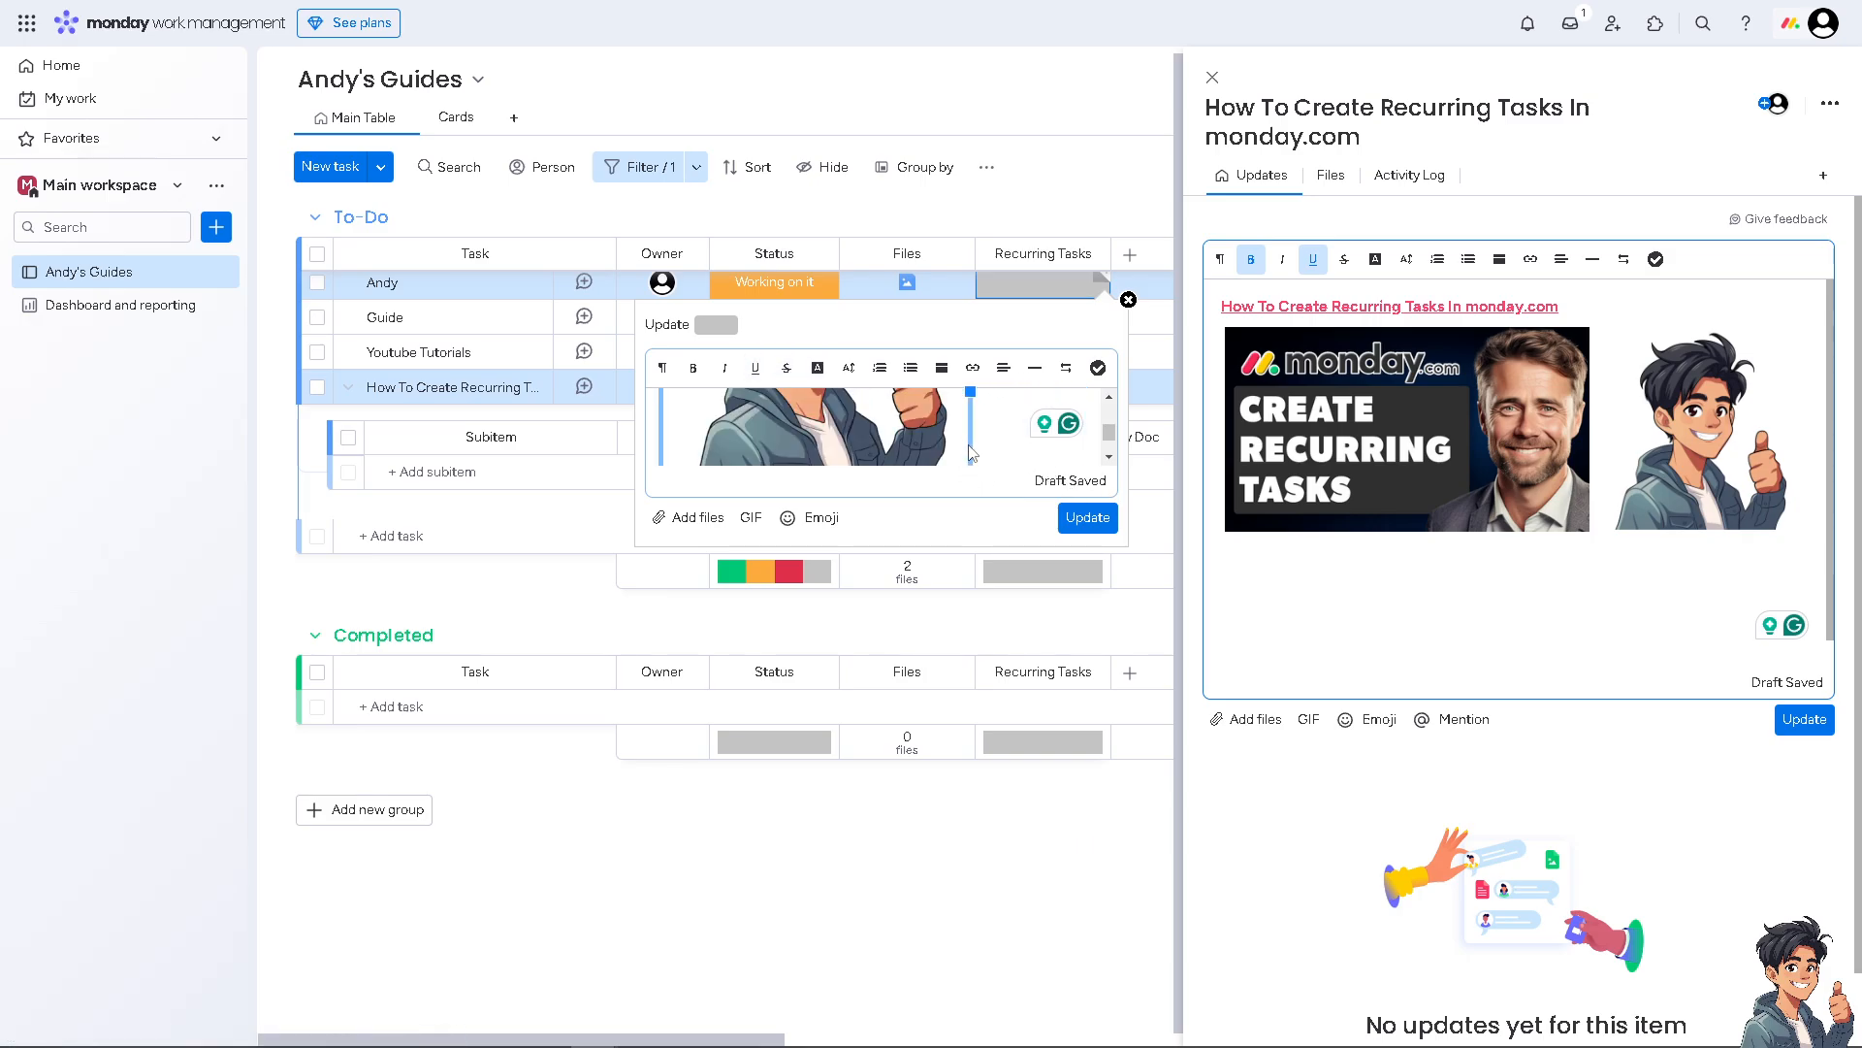
{"action": "scroll", "coordinate": [931, 437], "scroll_direction": "up", "scroll_amount": 3}
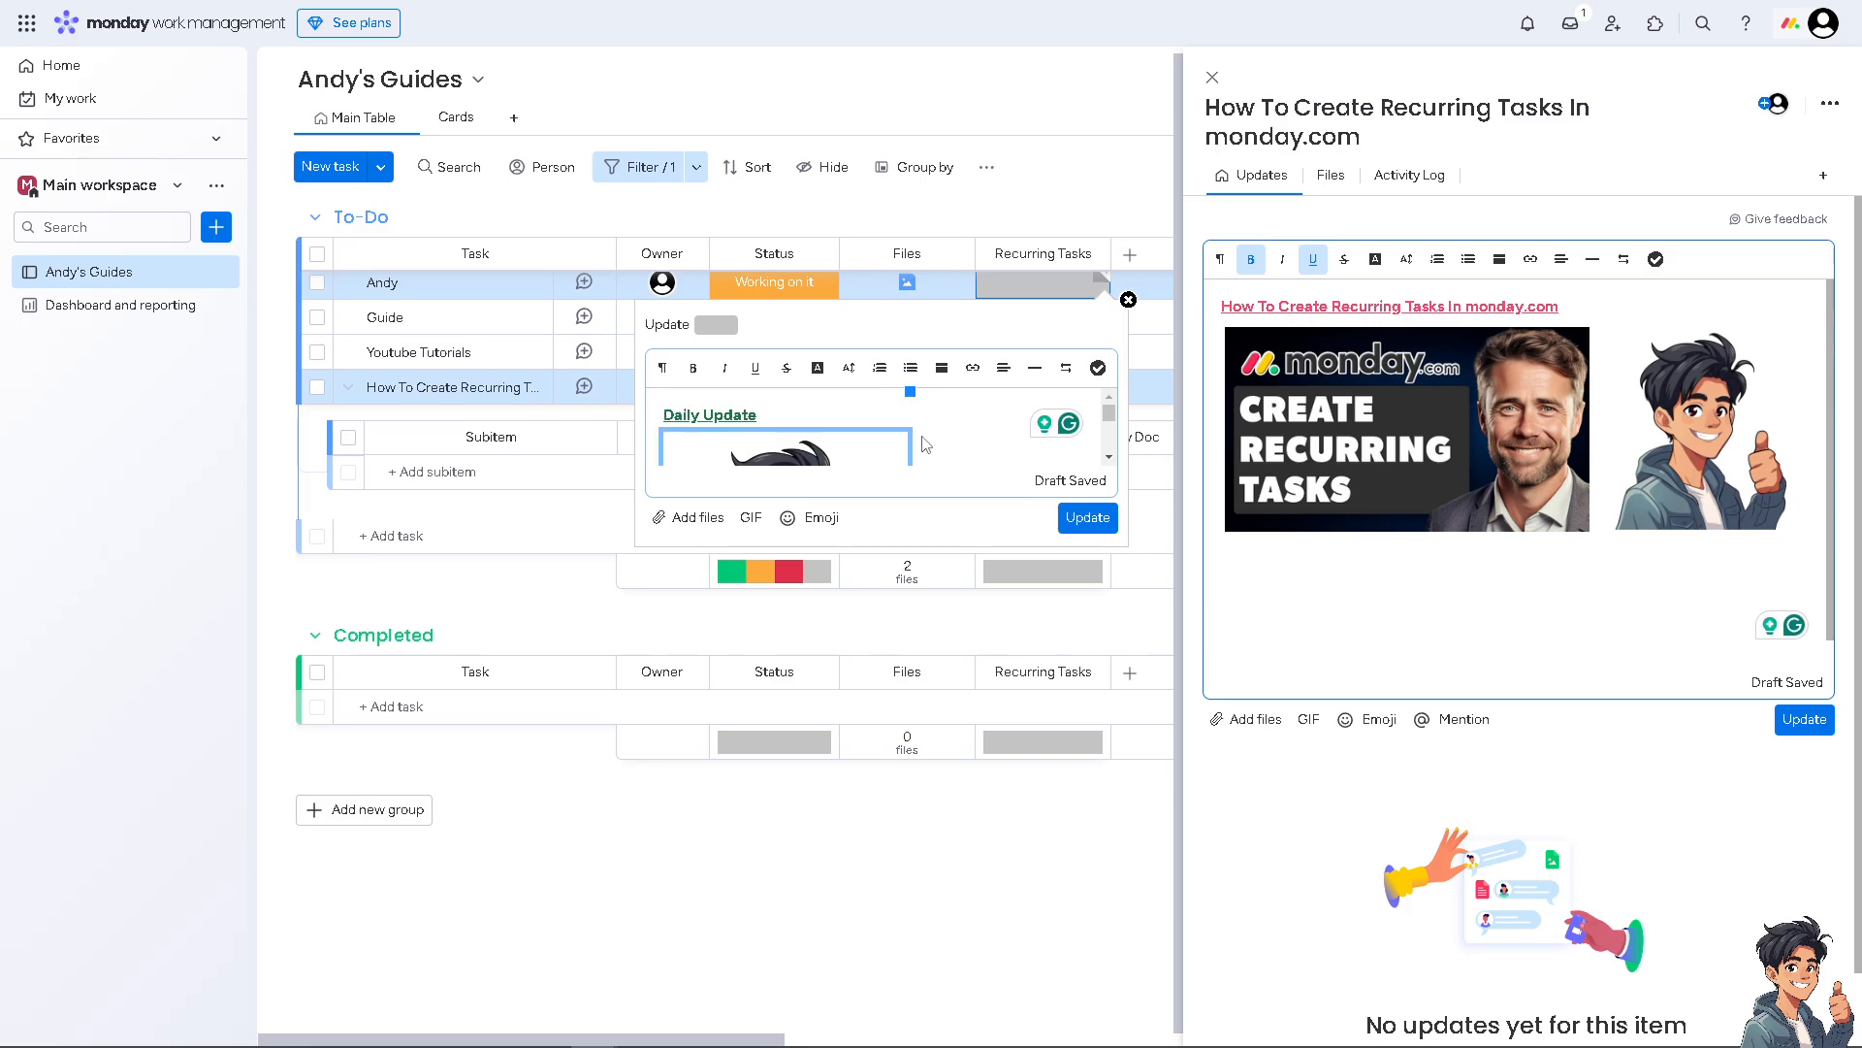
{"action": "left_click", "coordinate": [1083, 520]}
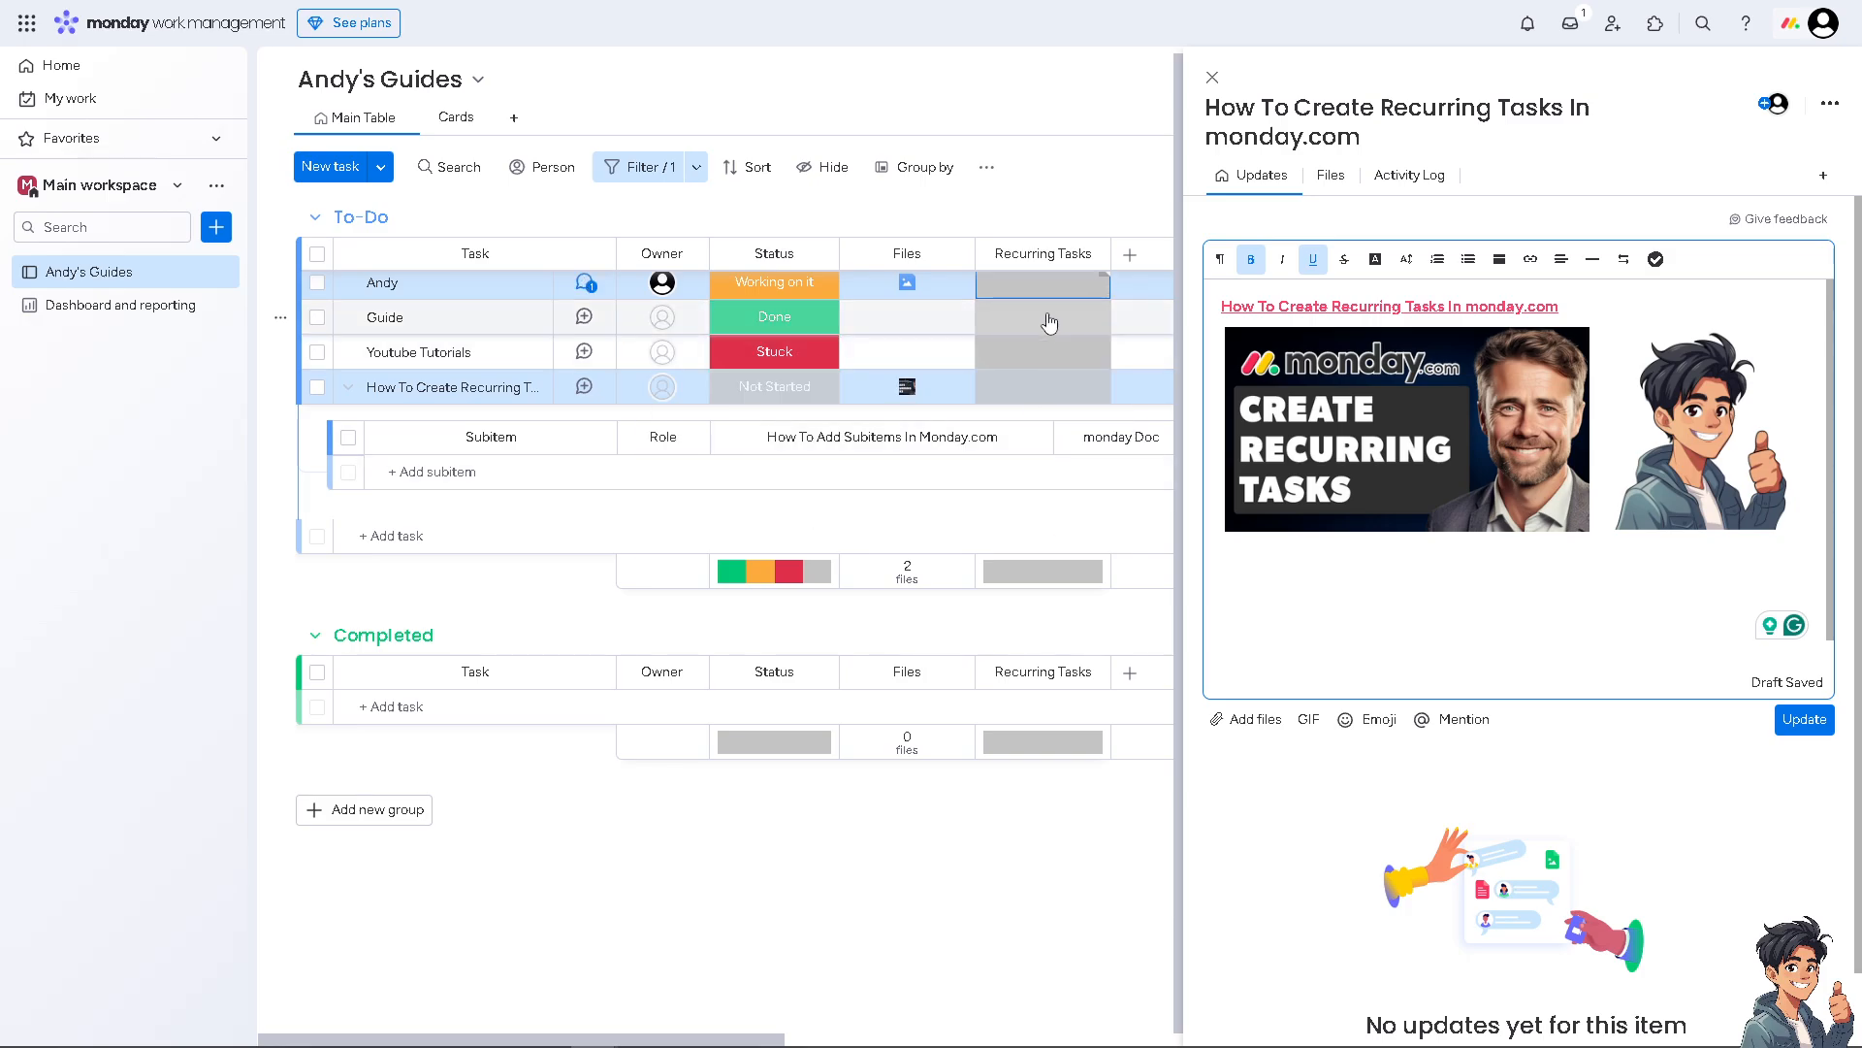
Step: Start an update on the Guide task's Recurring Tasks cell with the text "Weekly Update"
{"action": "left_click", "coordinate": [1049, 319]}
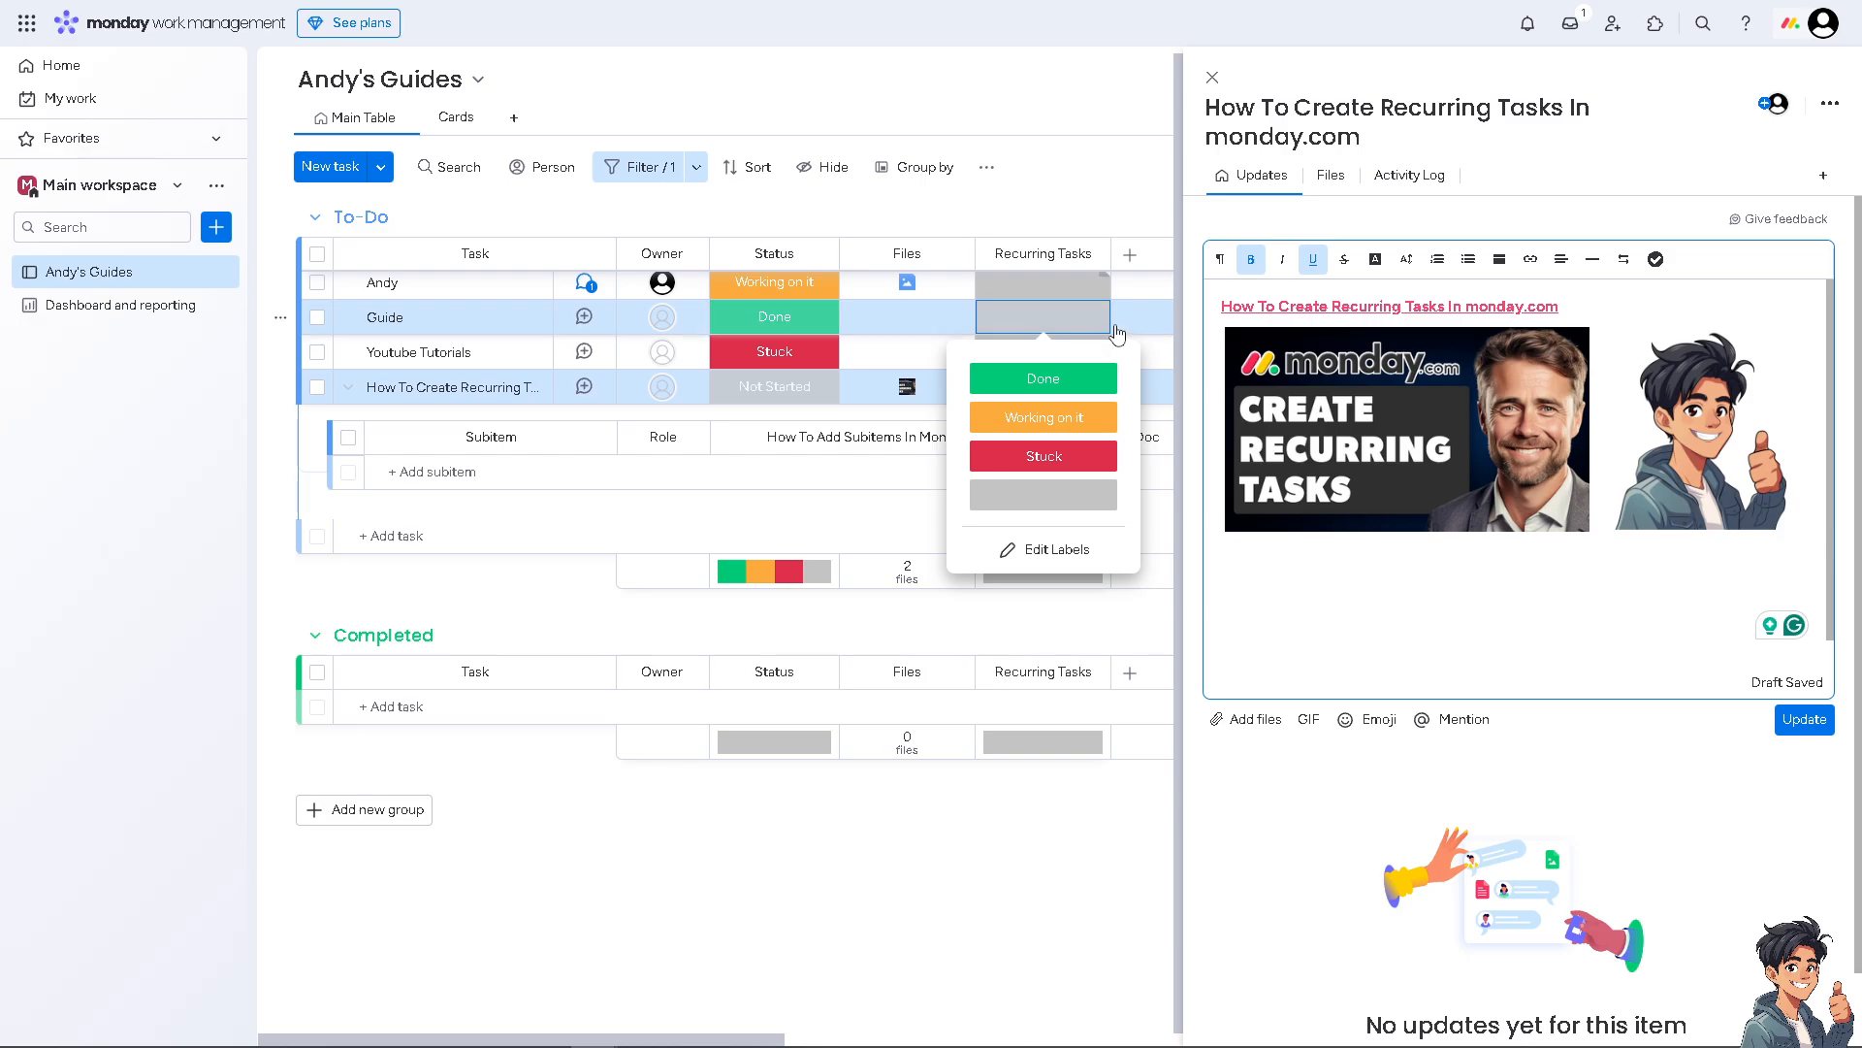
{"action": "left_click", "coordinate": [1109, 314]}
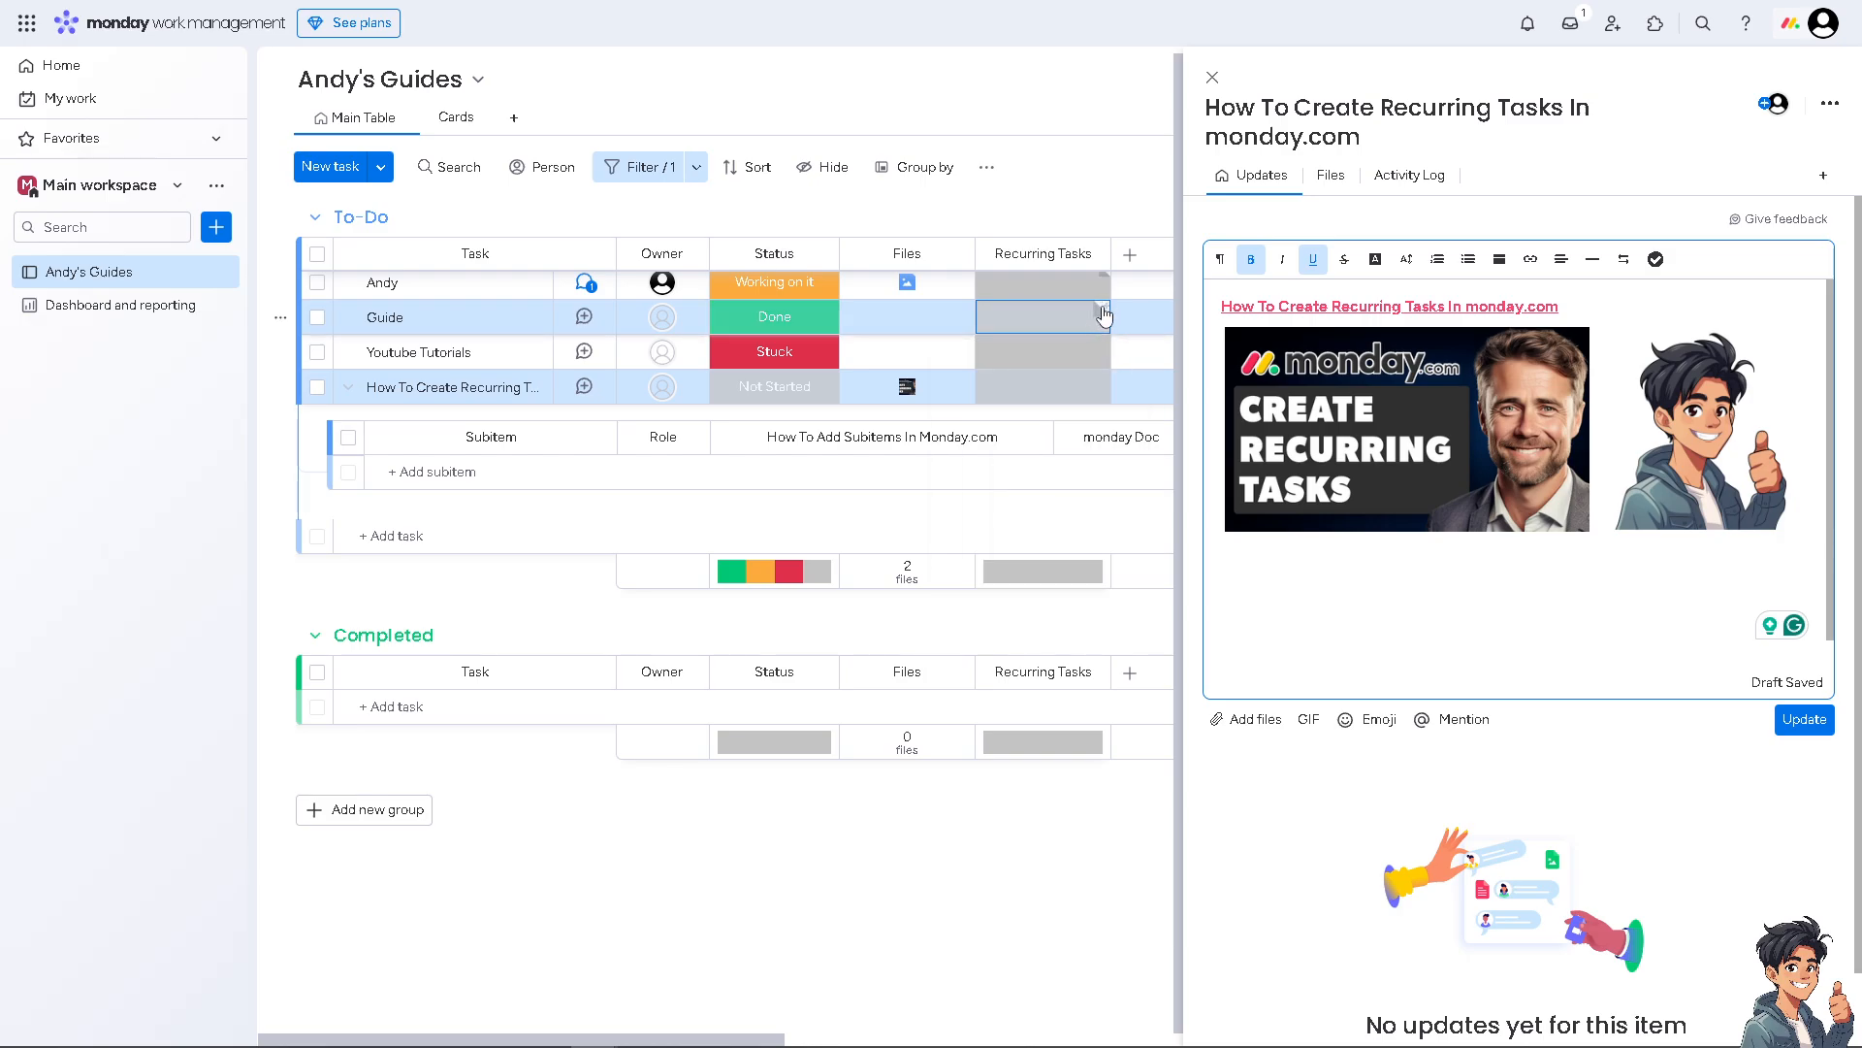
{"action": "left_click", "coordinate": [1102, 309]}
{"action": "type", "text": "W"}
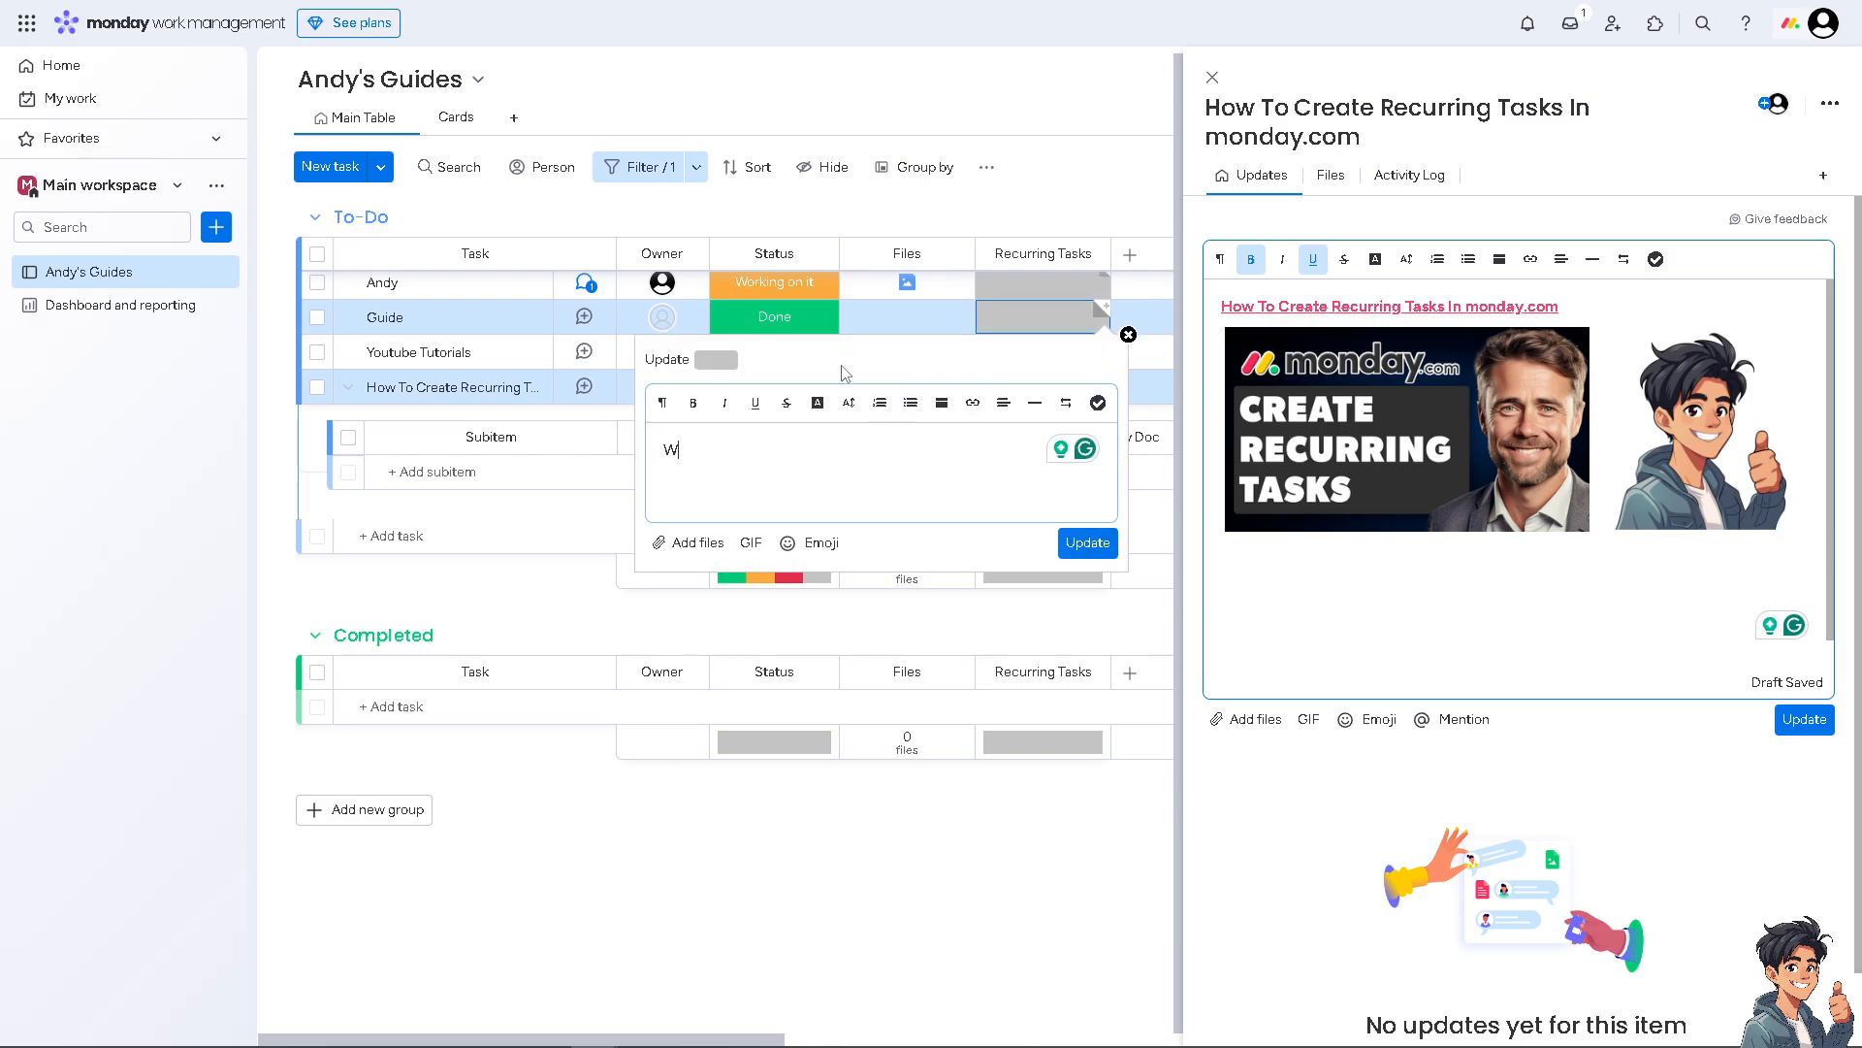
{"action": "type", "text": "eekly Updat"}
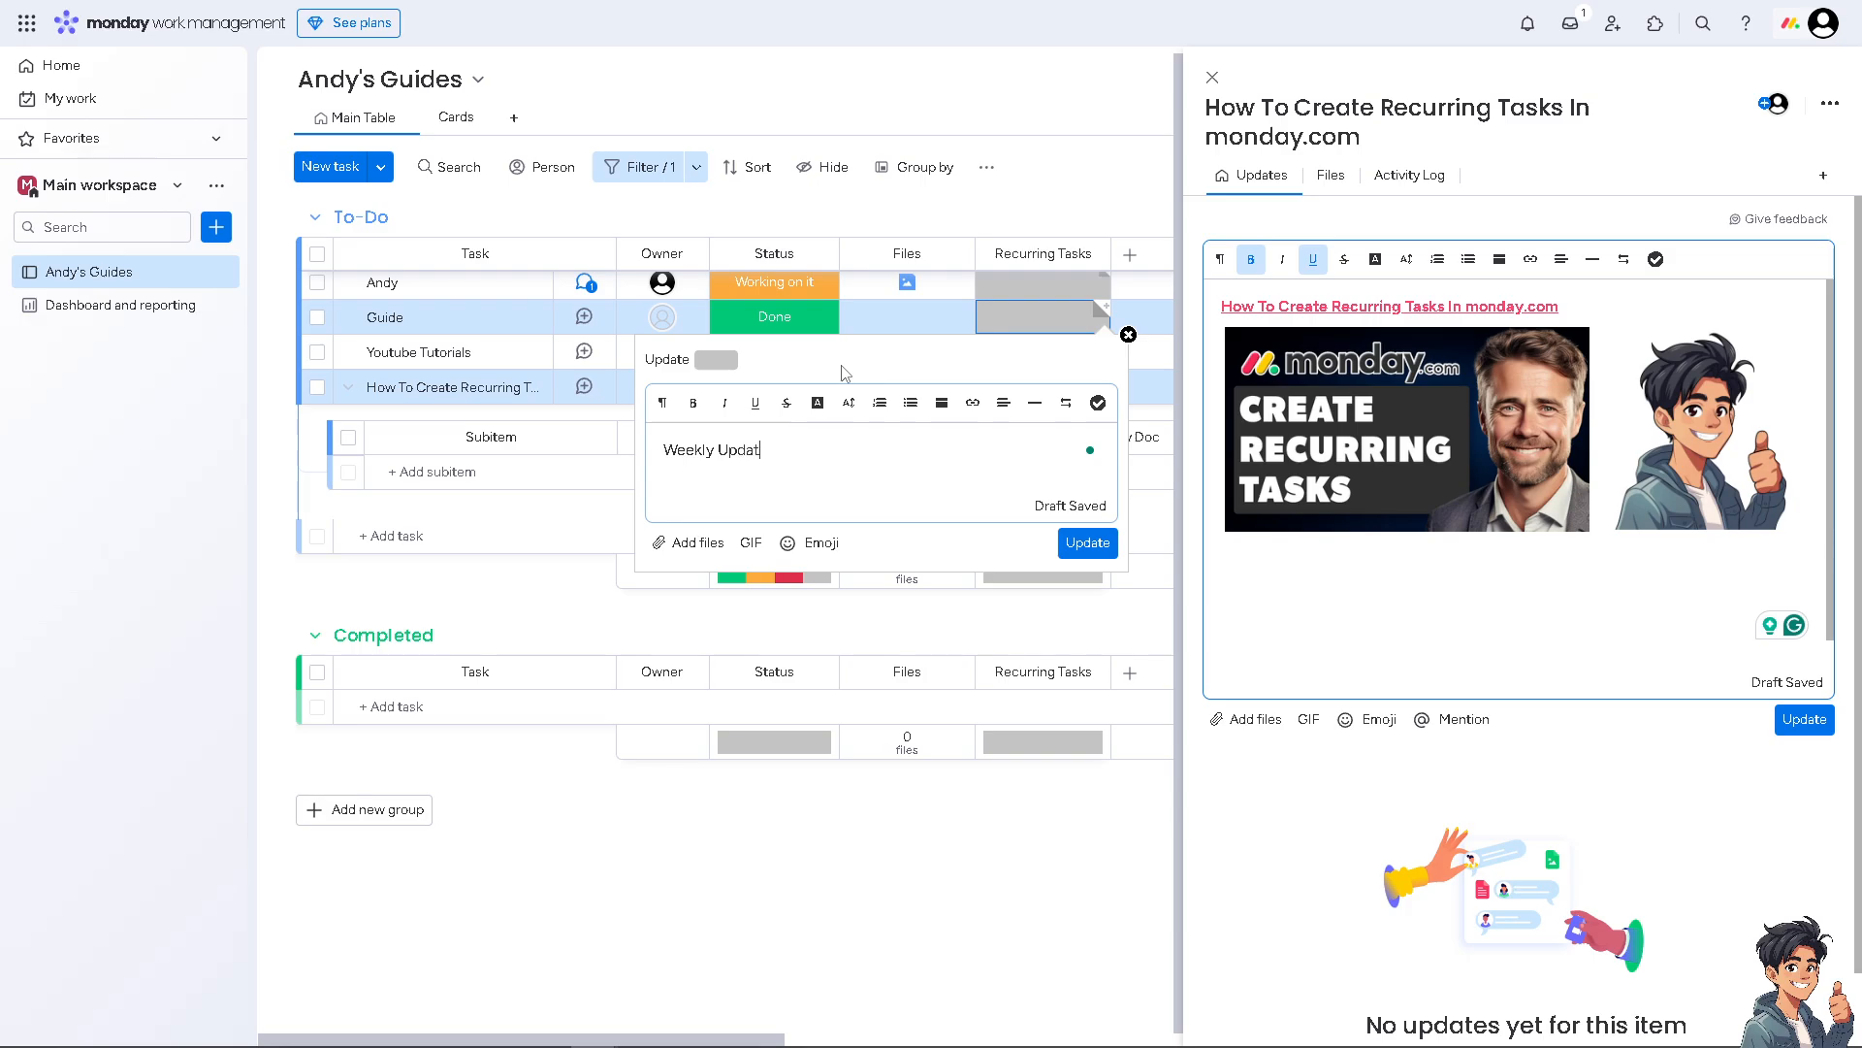
{"action": "type", "text": "e"}
Step: Make the Weekly Update text bold and orange, and post the update
{"action": "left_click_drag", "start_coordinate": [794, 452], "coordinate": [635, 454]}
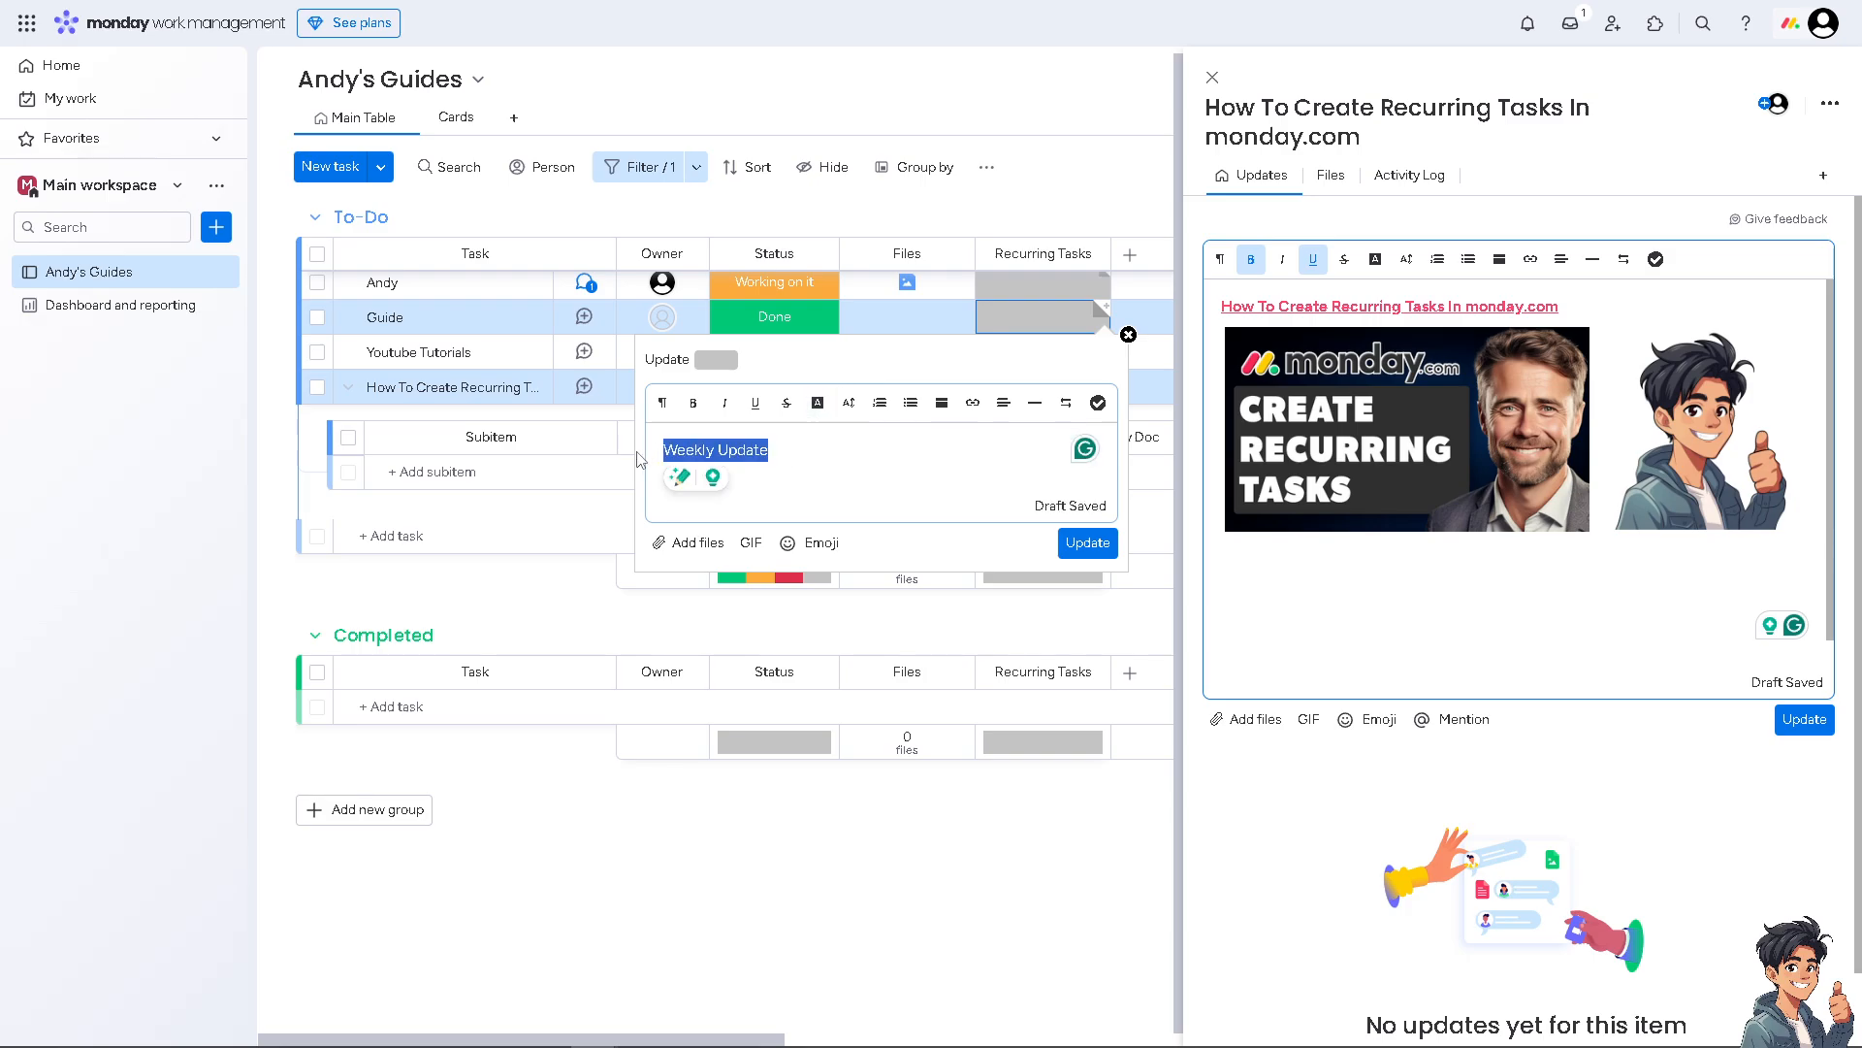
{"action": "left_click", "coordinate": [693, 402]}
{"action": "left_click", "coordinate": [821, 406]}
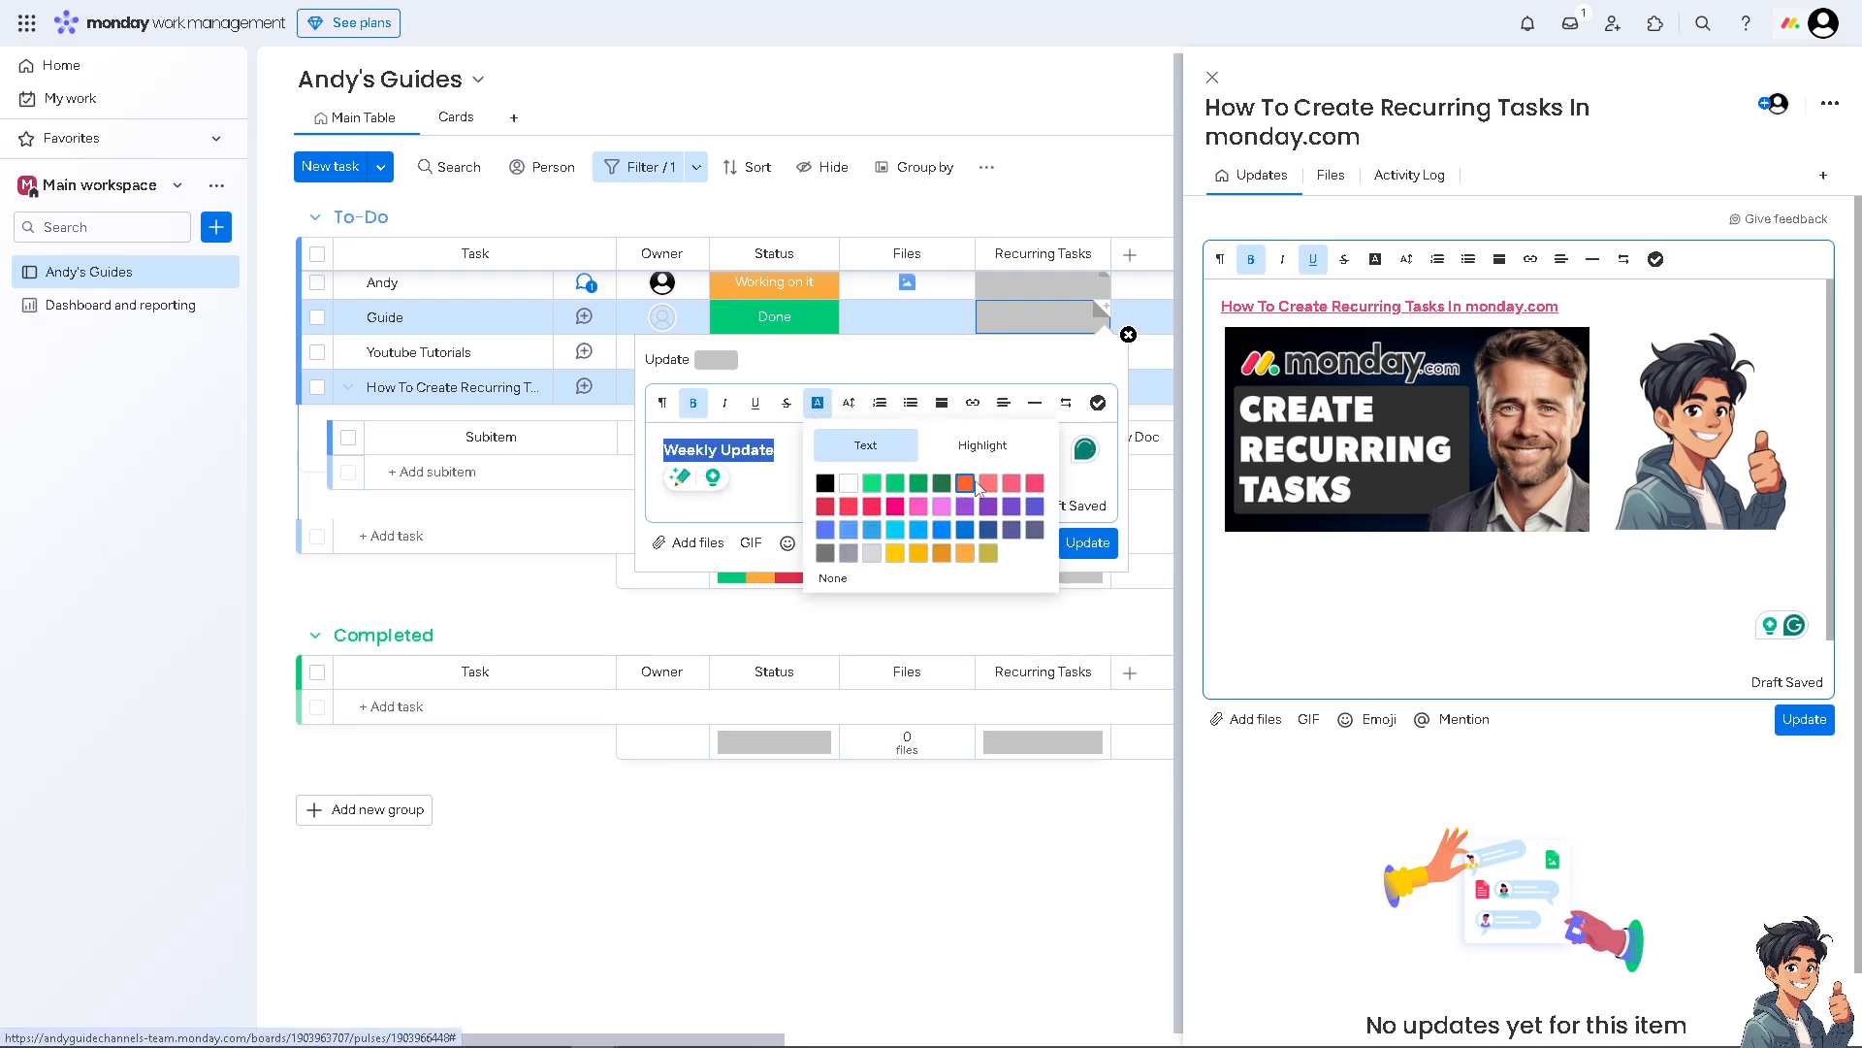
{"action": "left_click", "coordinate": [965, 555]}
{"action": "left_click", "coordinate": [803, 460]}
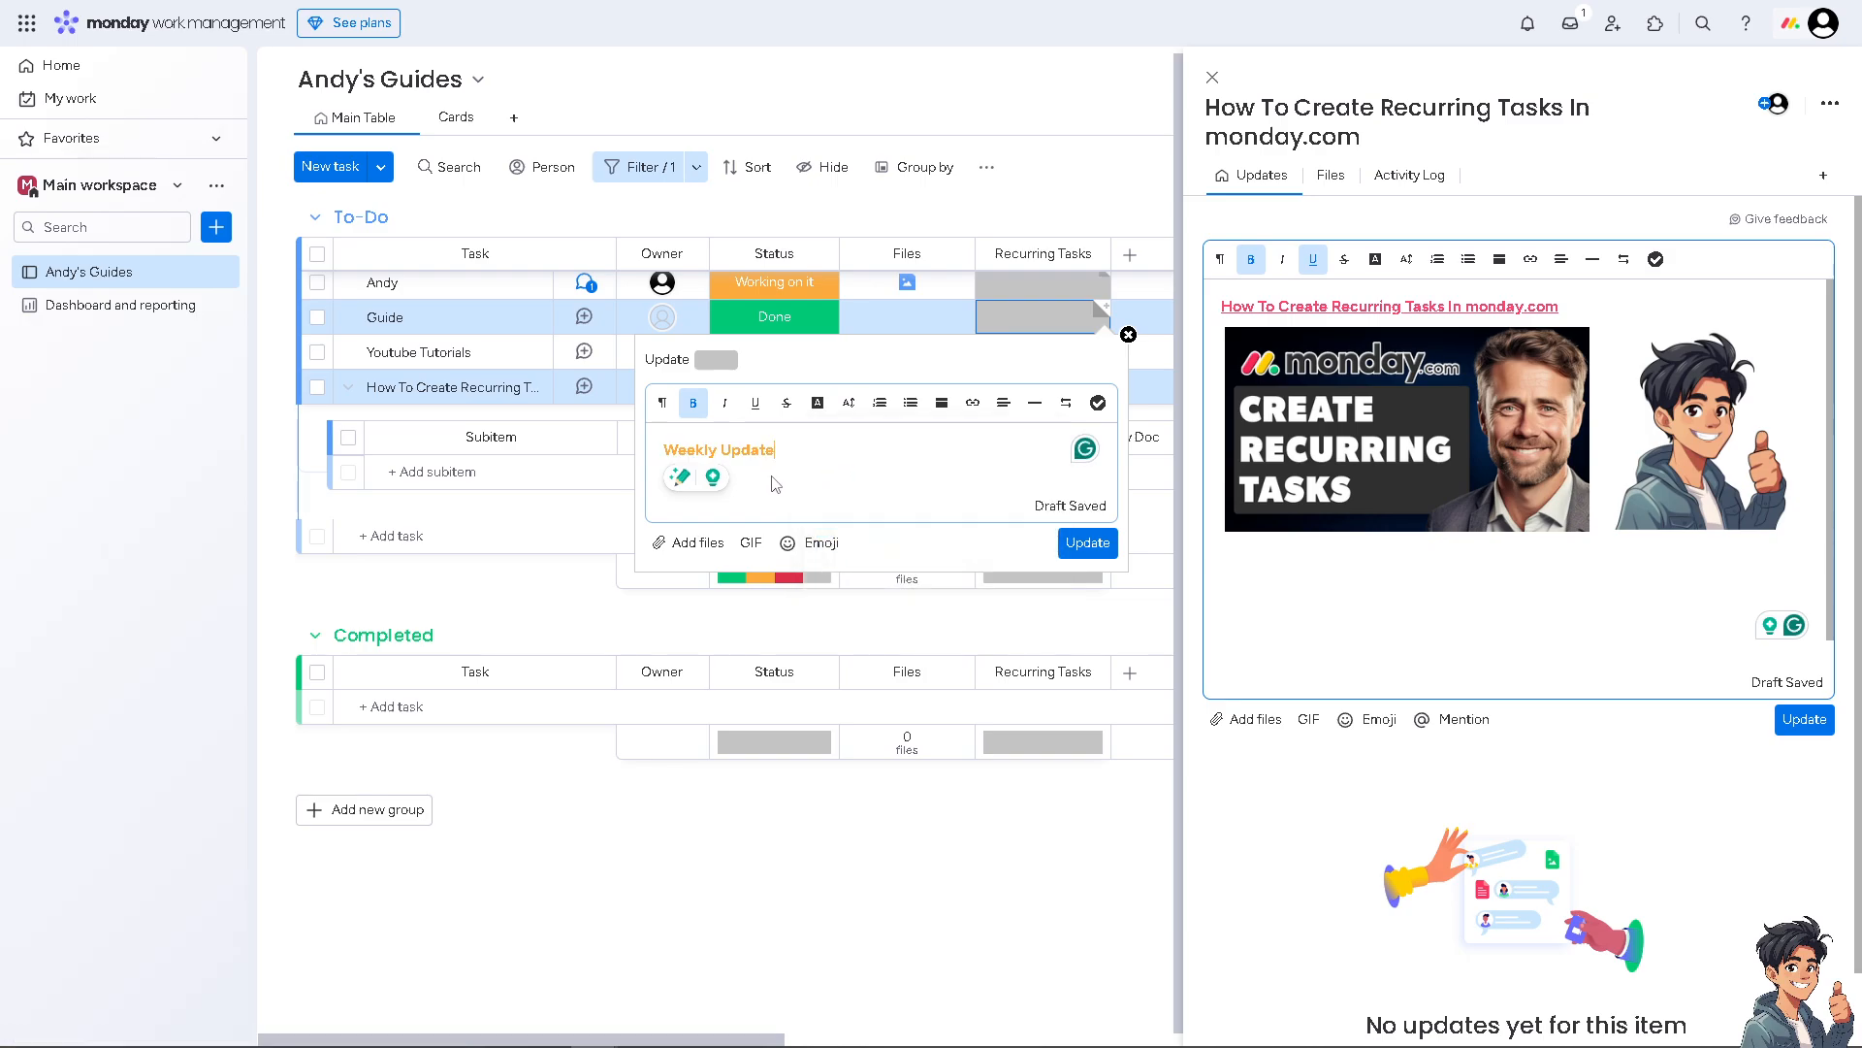
{"action": "left_click", "coordinate": [1087, 542]}
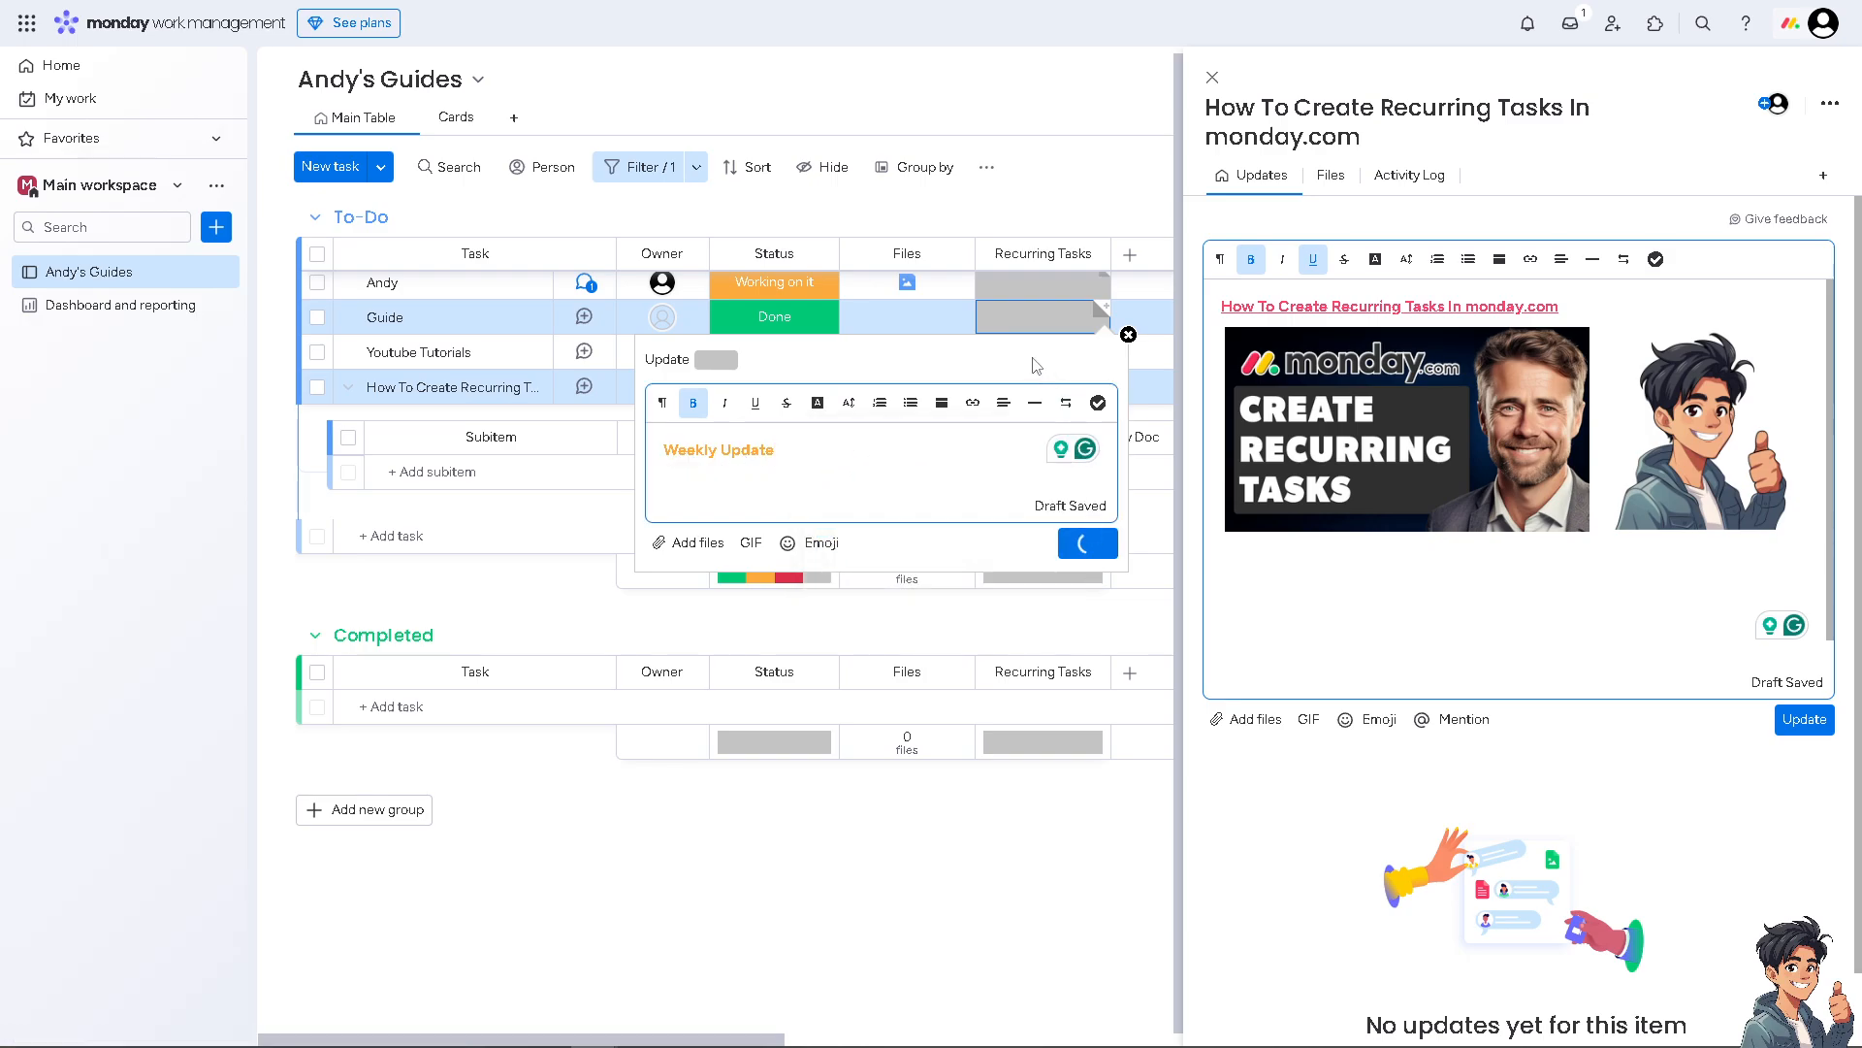
Step: Start an update on the Youtube Tutorials task's Recurring Tasks cell with the text "Monthly Update"
{"action": "left_click", "coordinate": [1038, 357]}
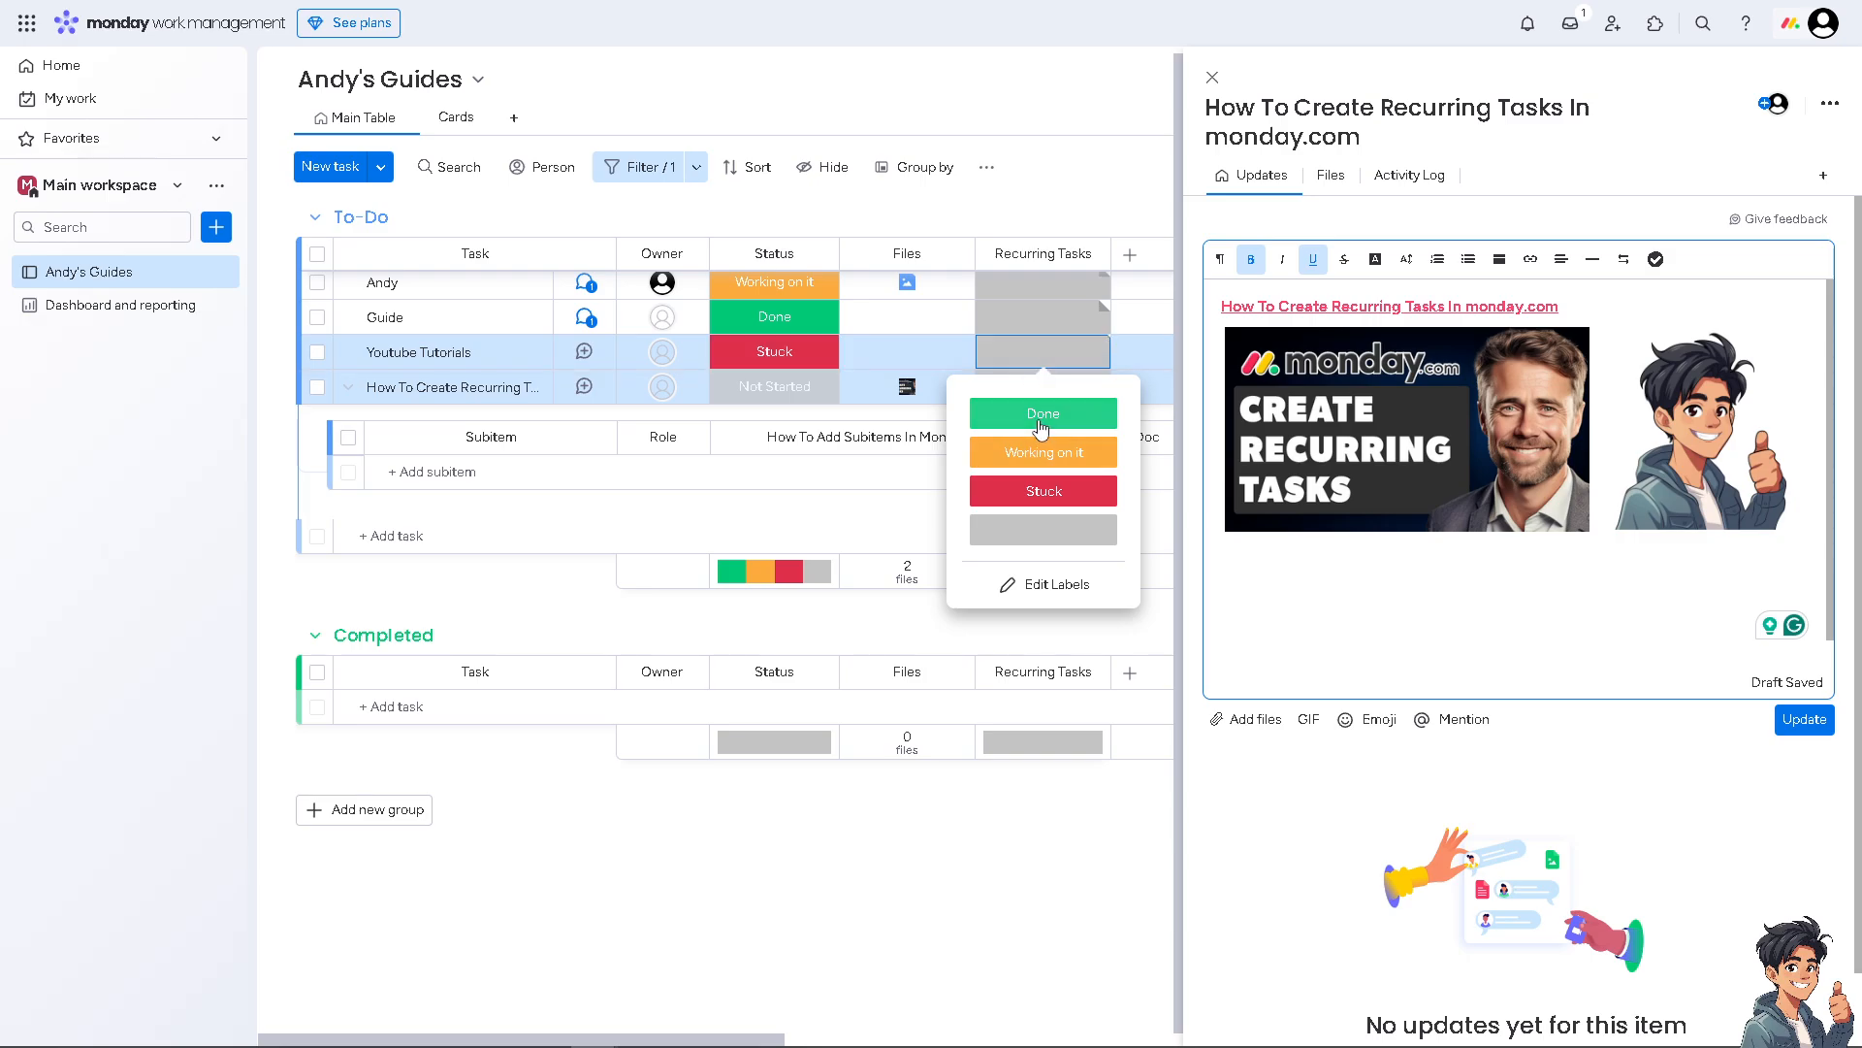
{"action": "left_click", "coordinate": [1104, 344]}
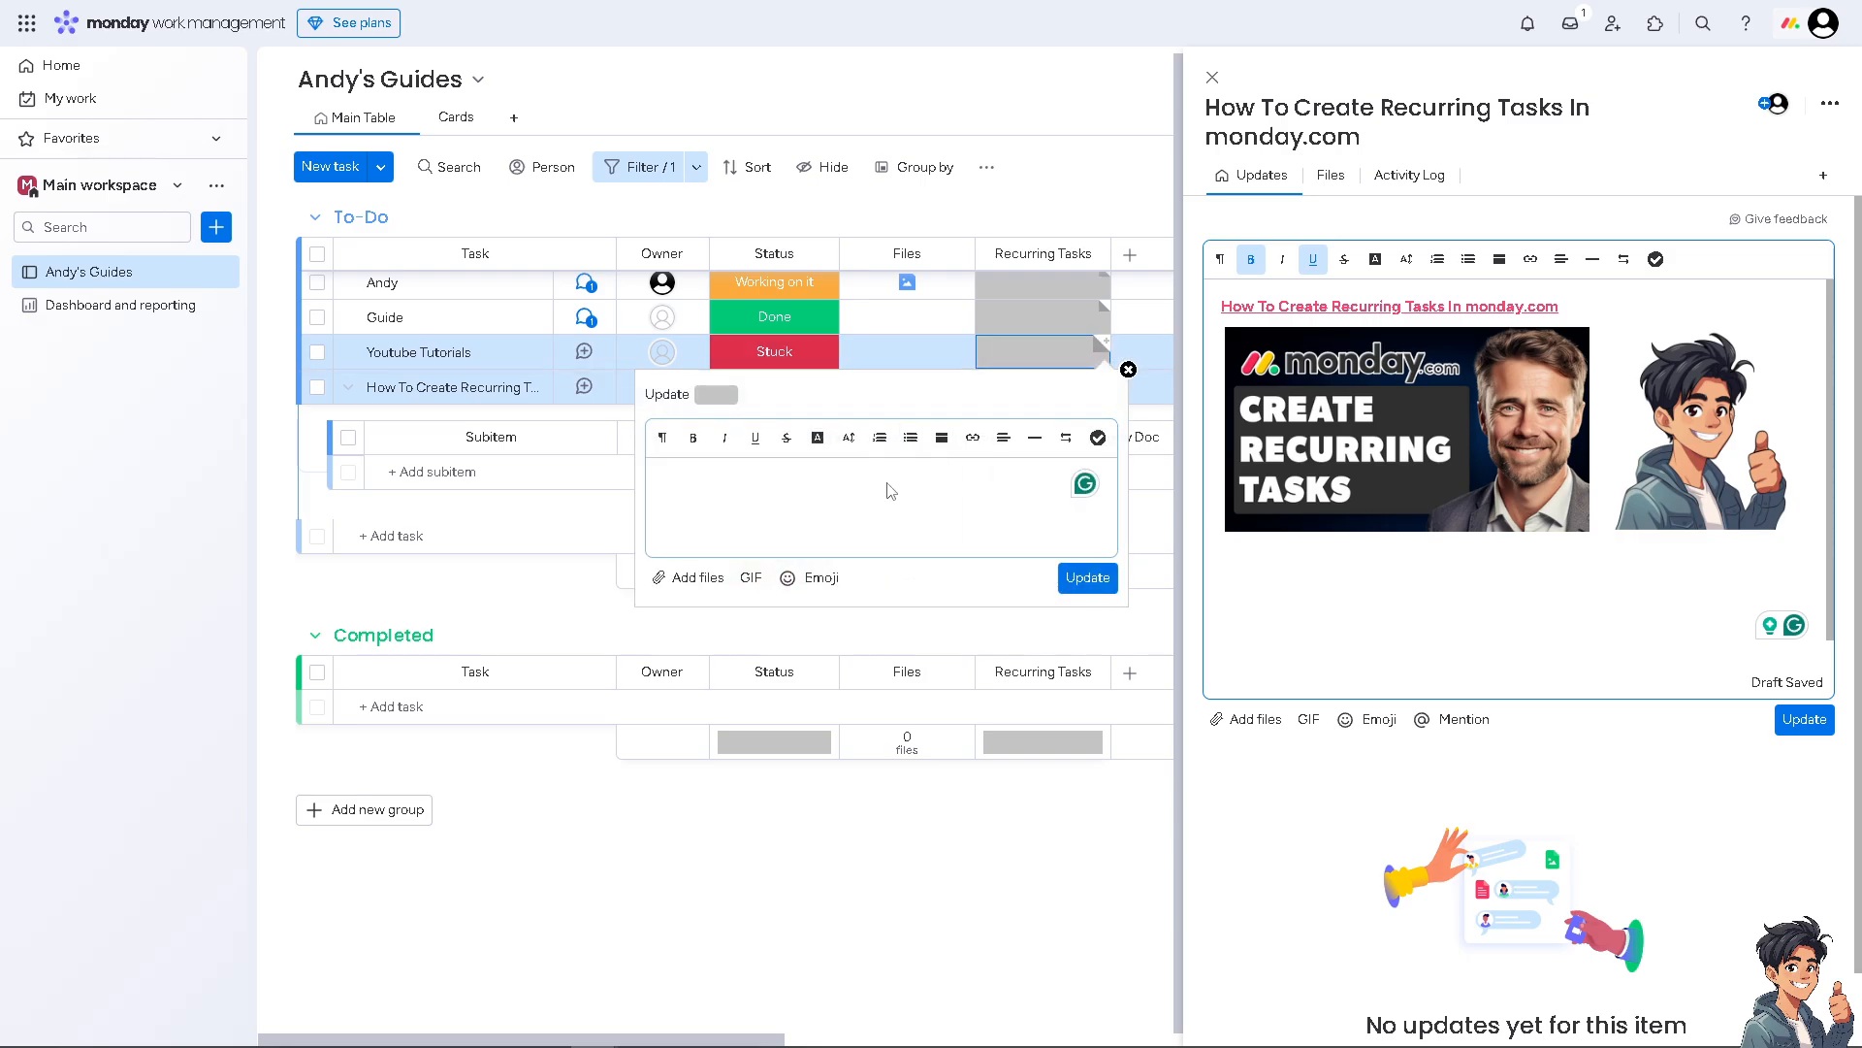
{"action": "type", "text": "Monthly Update"}
Step: Apply a text colour and bold to the Monthly Update text, and post the update
{"action": "key", "text": "ctrl+a"}
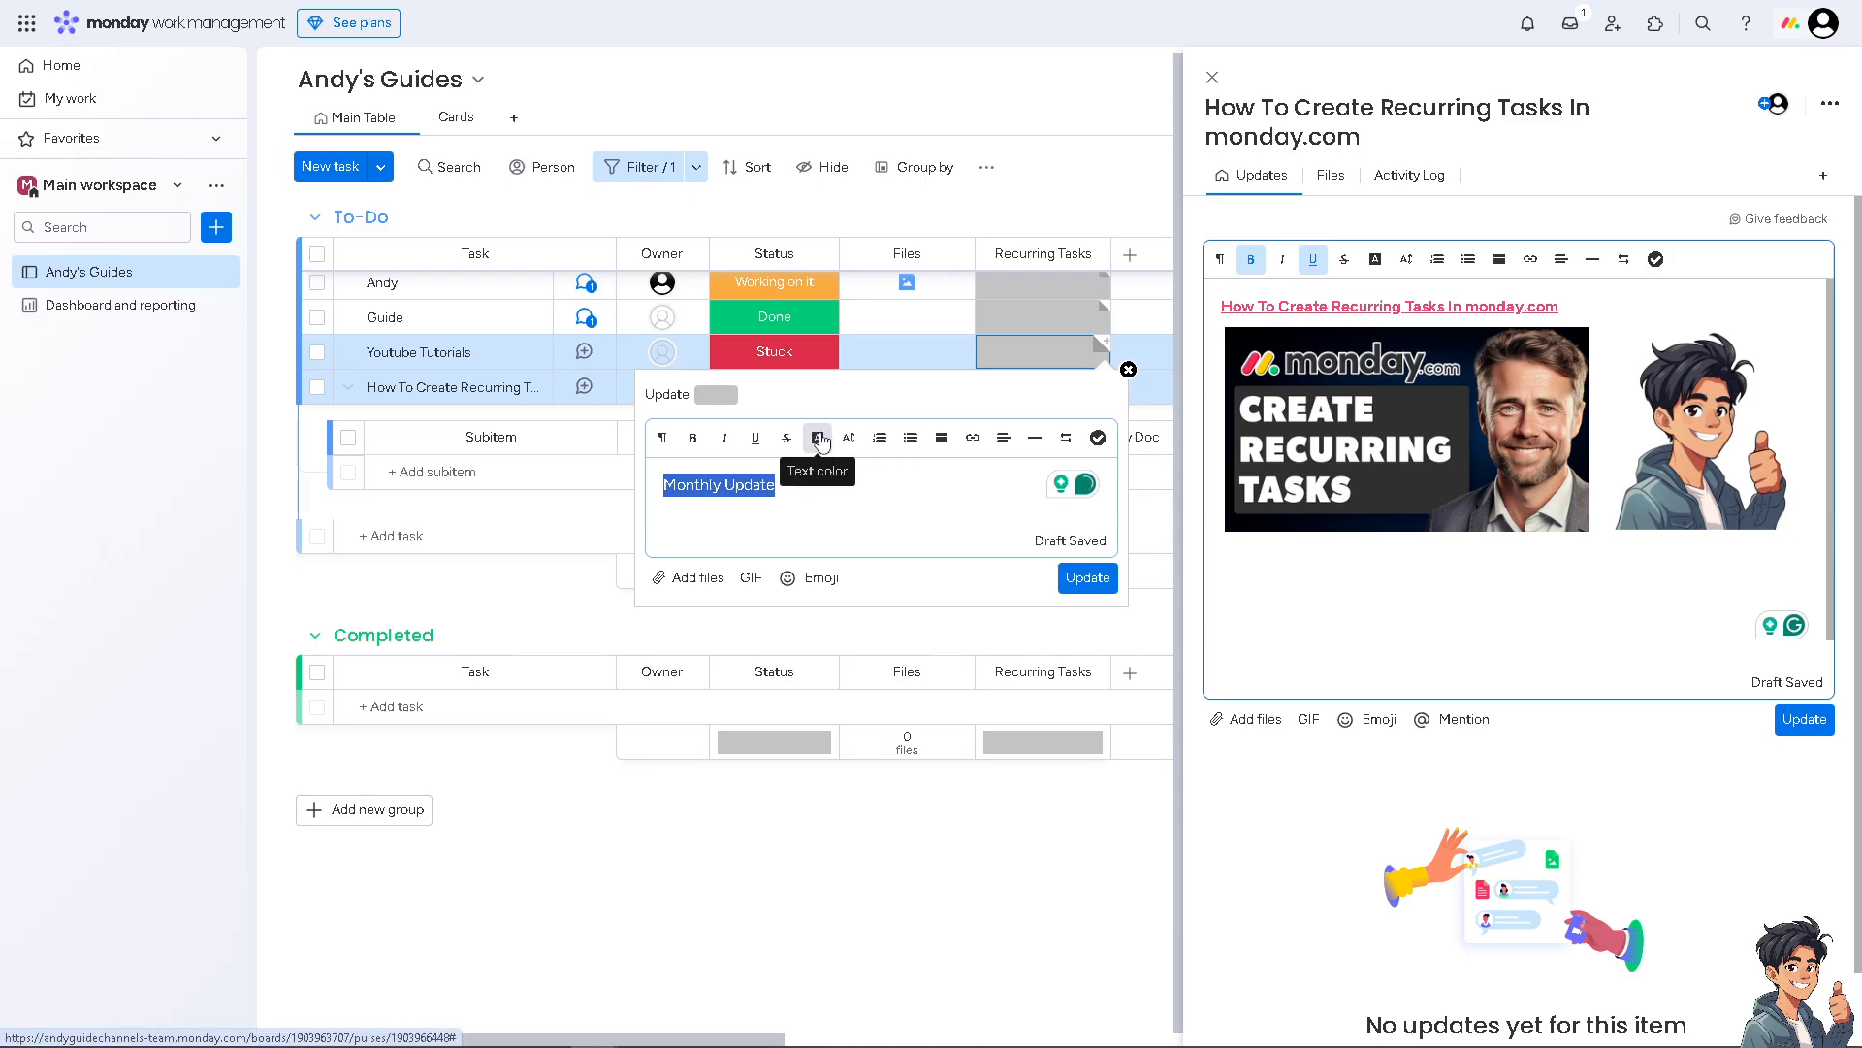
{"action": "left_click", "coordinate": [820, 439]}
{"action": "left_click", "coordinate": [870, 555]}
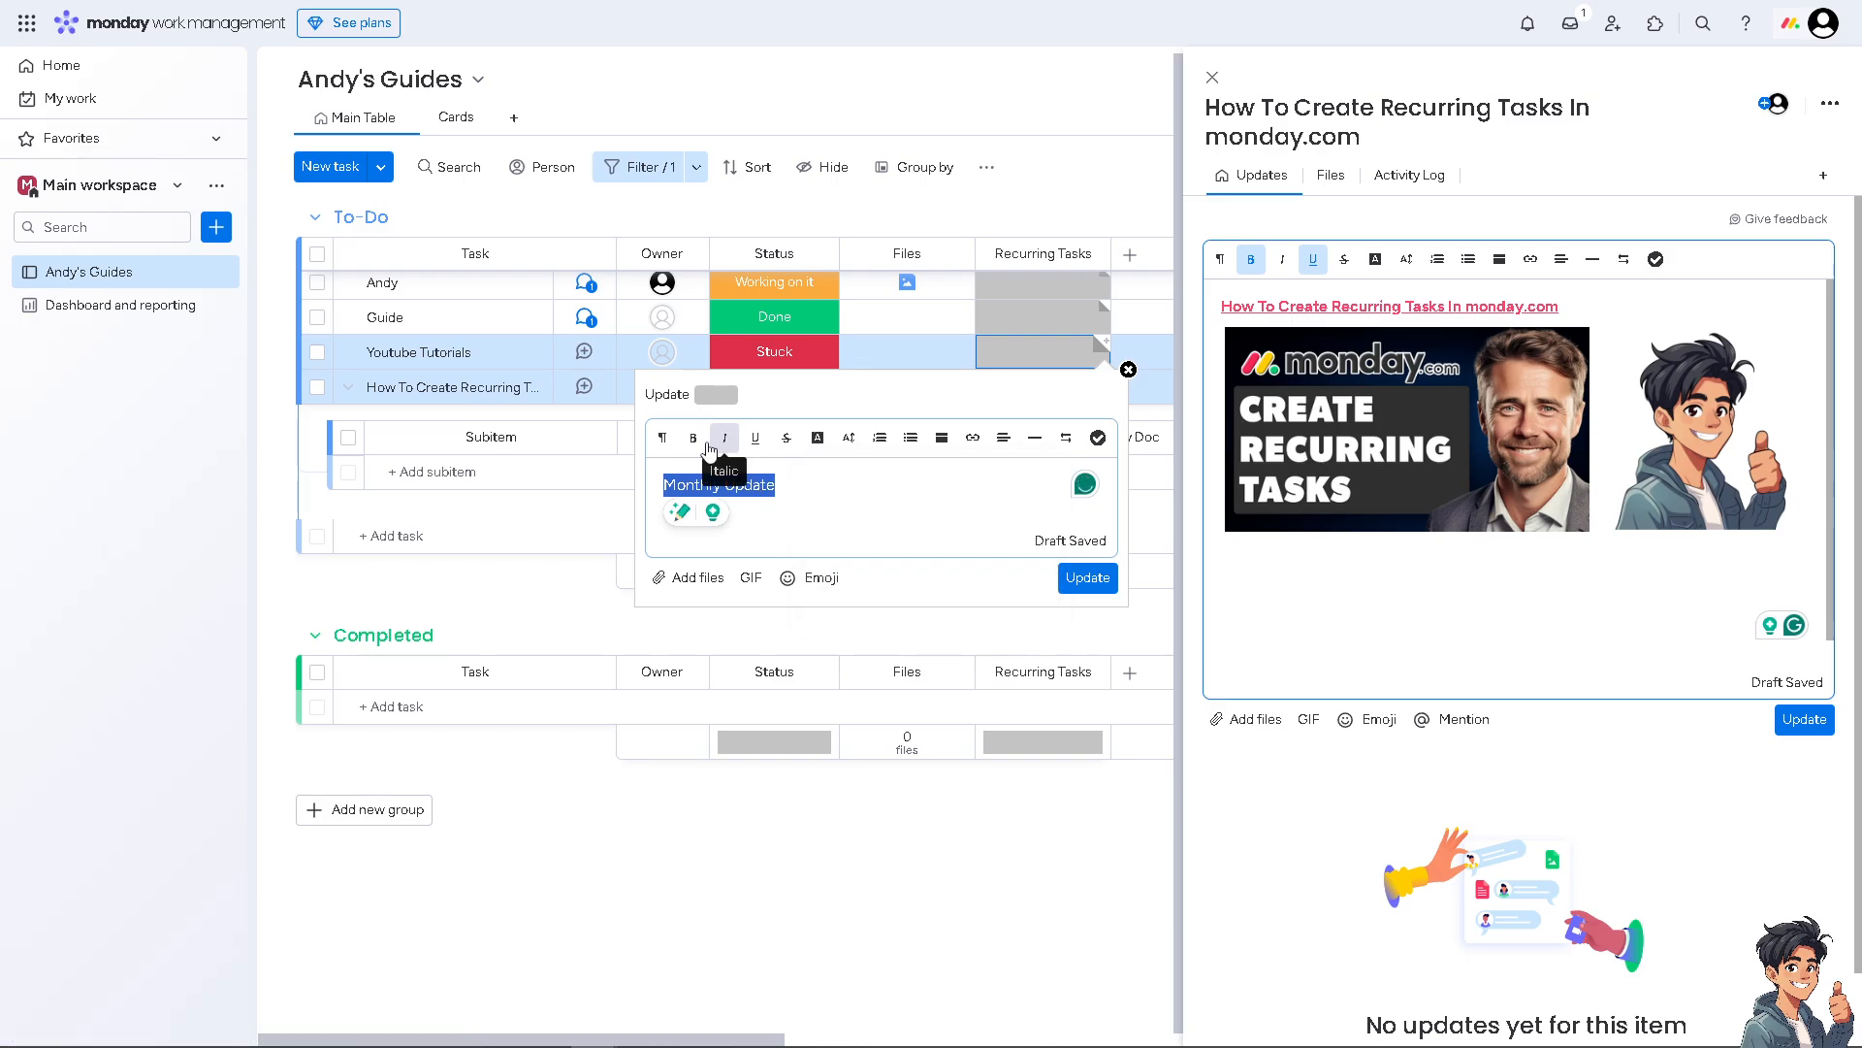
{"action": "left_click", "coordinate": [694, 438]}
{"action": "left_click", "coordinate": [1087, 577]}
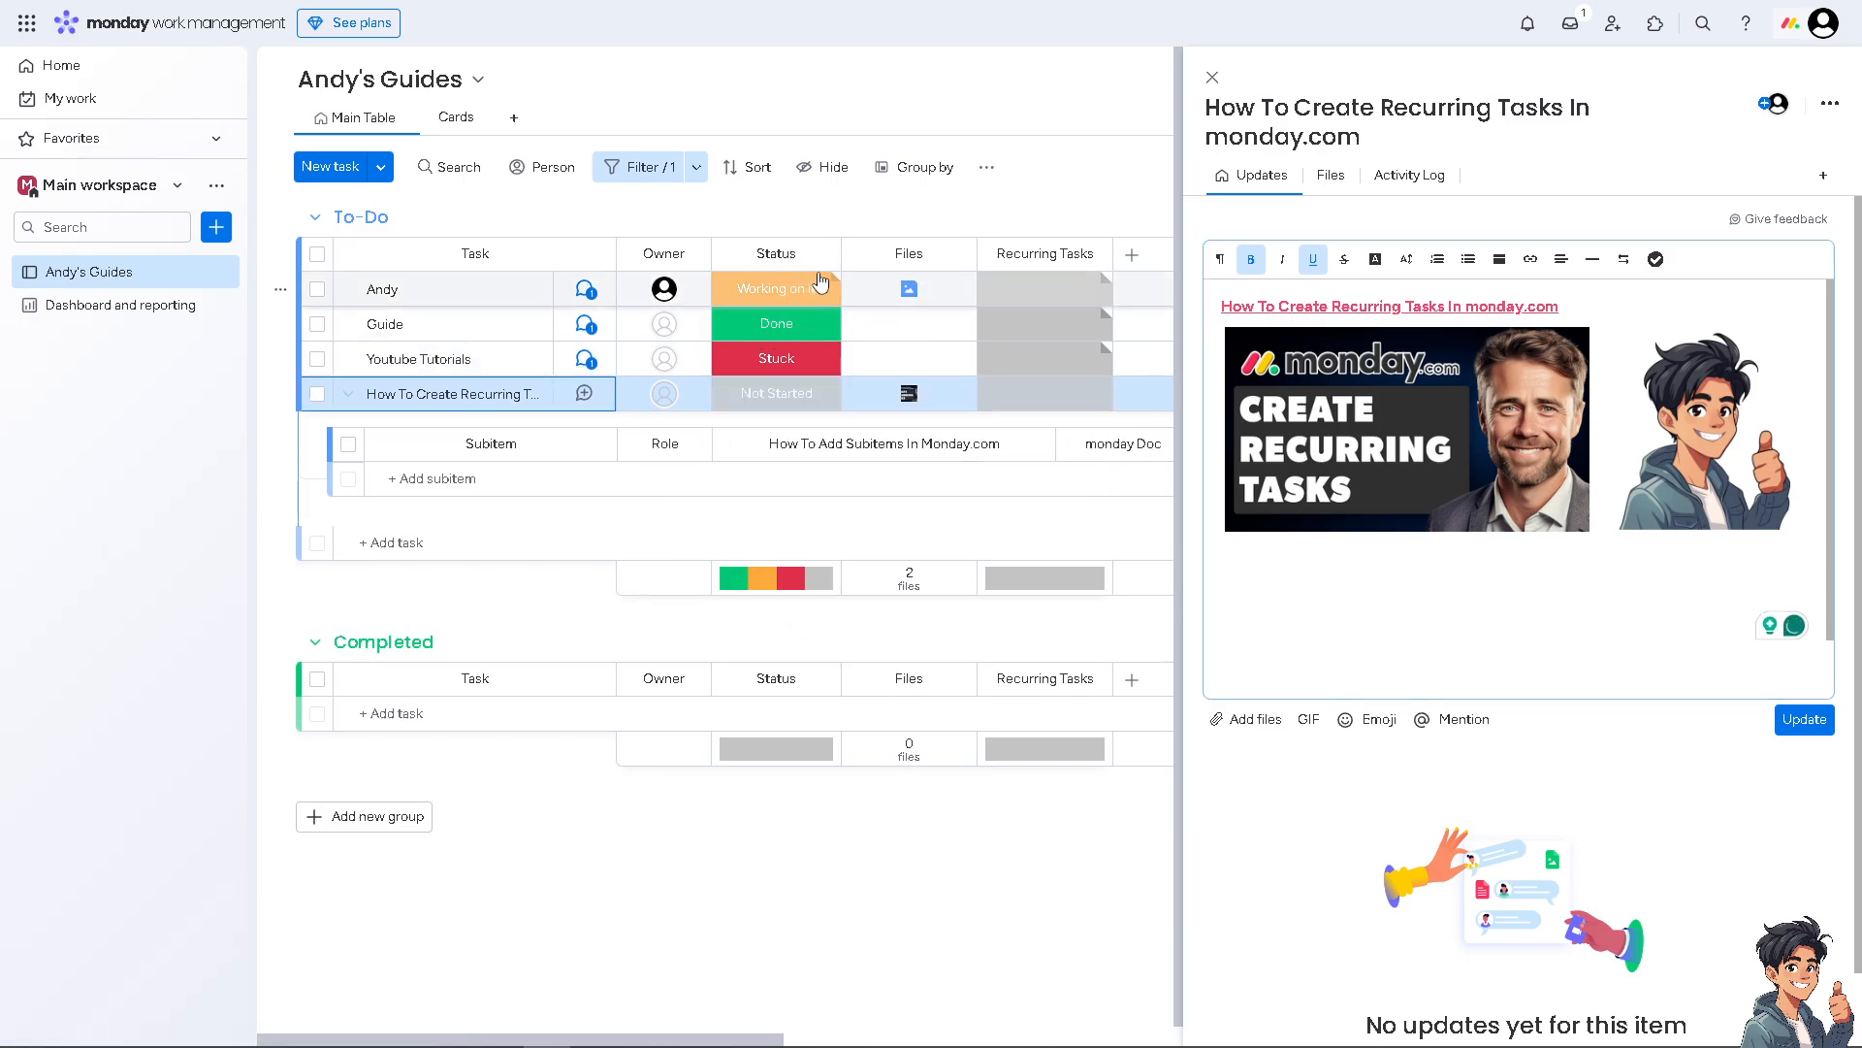
Step: Close the task's updates and start a new board automation triggered when a status changes to something
{"action": "left_click", "coordinate": [1212, 78]}
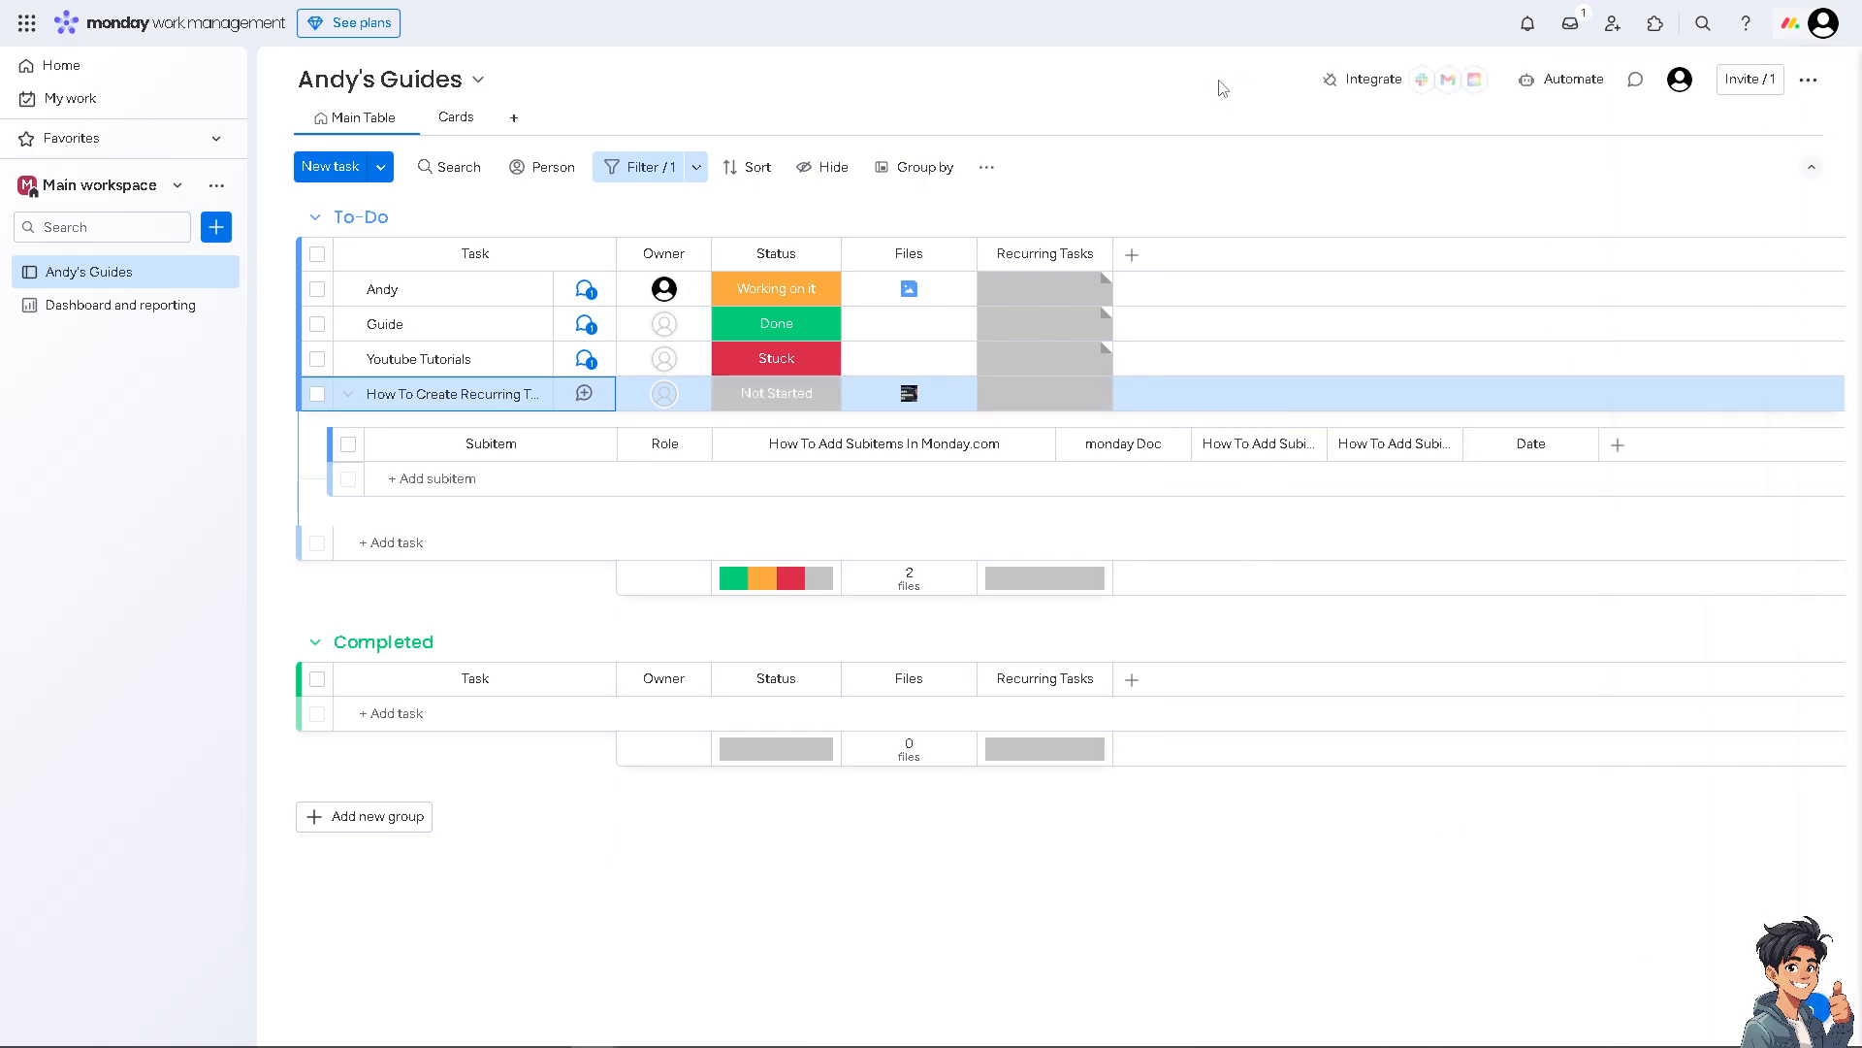
{"action": "left_click", "coordinate": [1563, 85]}
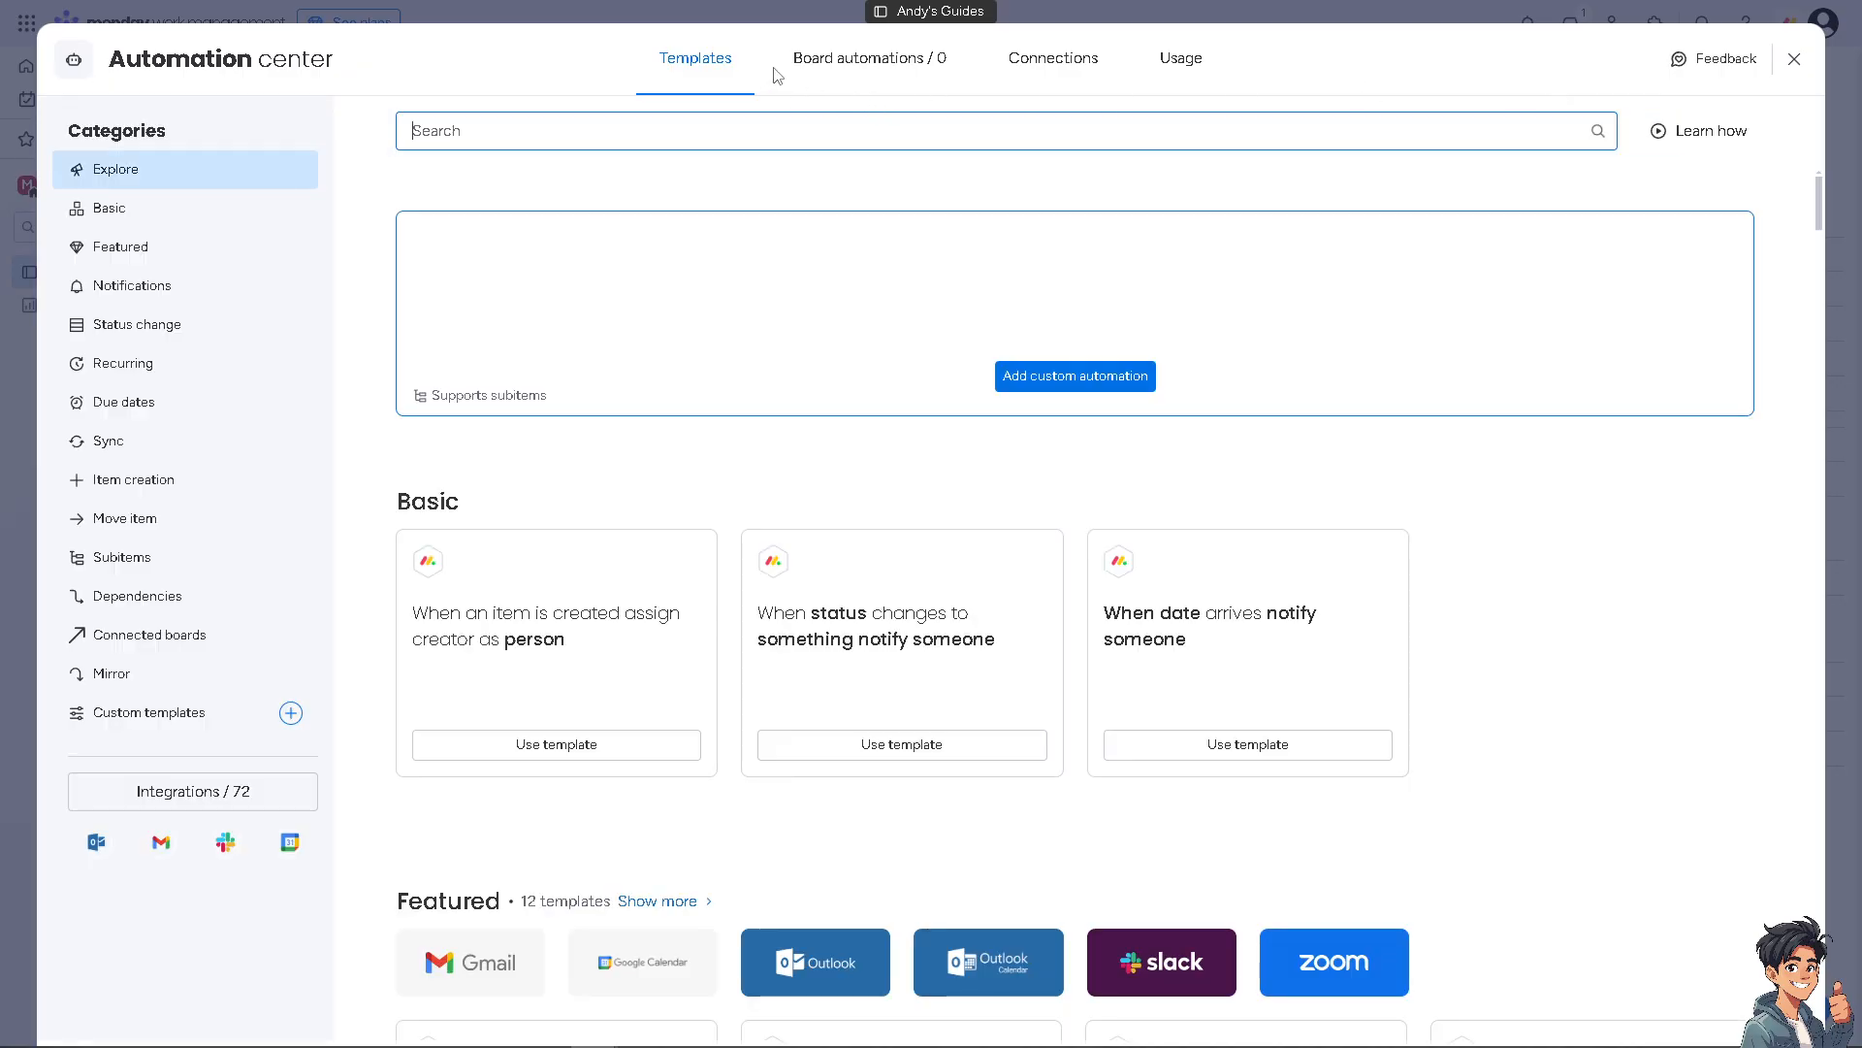
{"action": "left_click", "coordinate": [838, 71]}
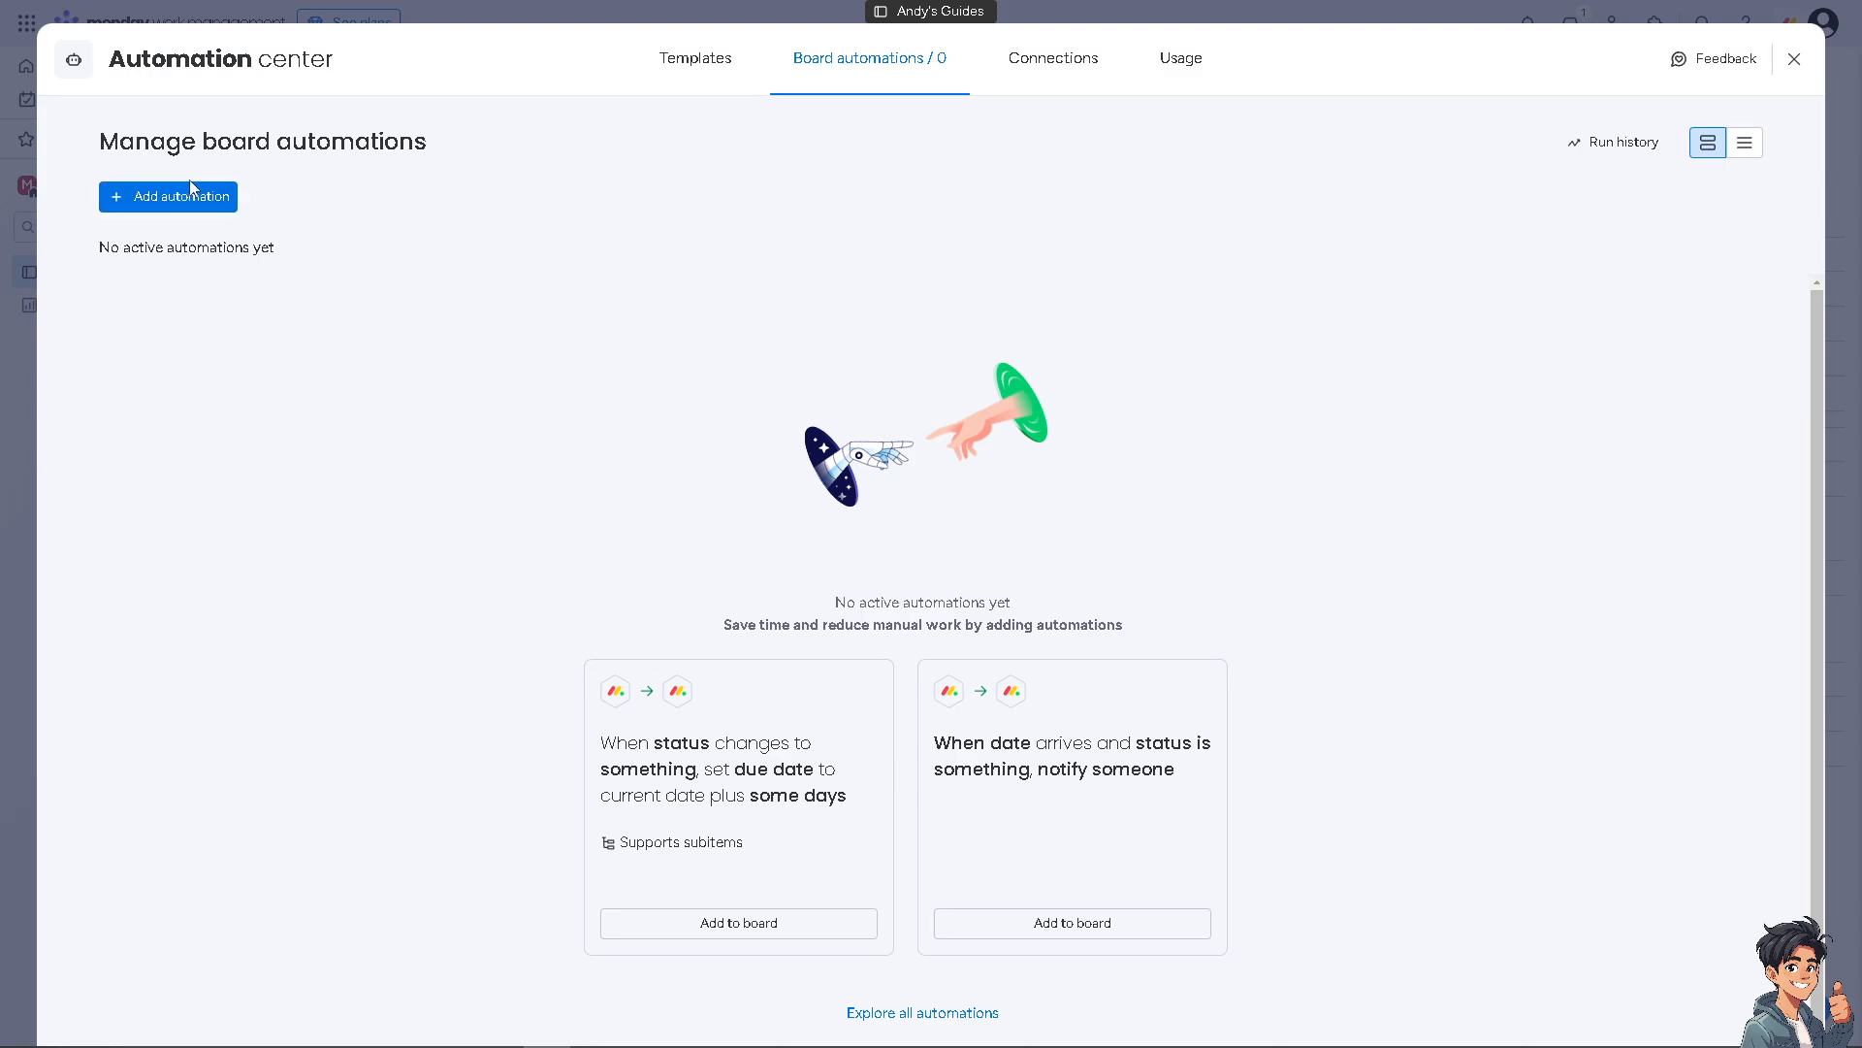
{"action": "left_click", "coordinate": [208, 198]}
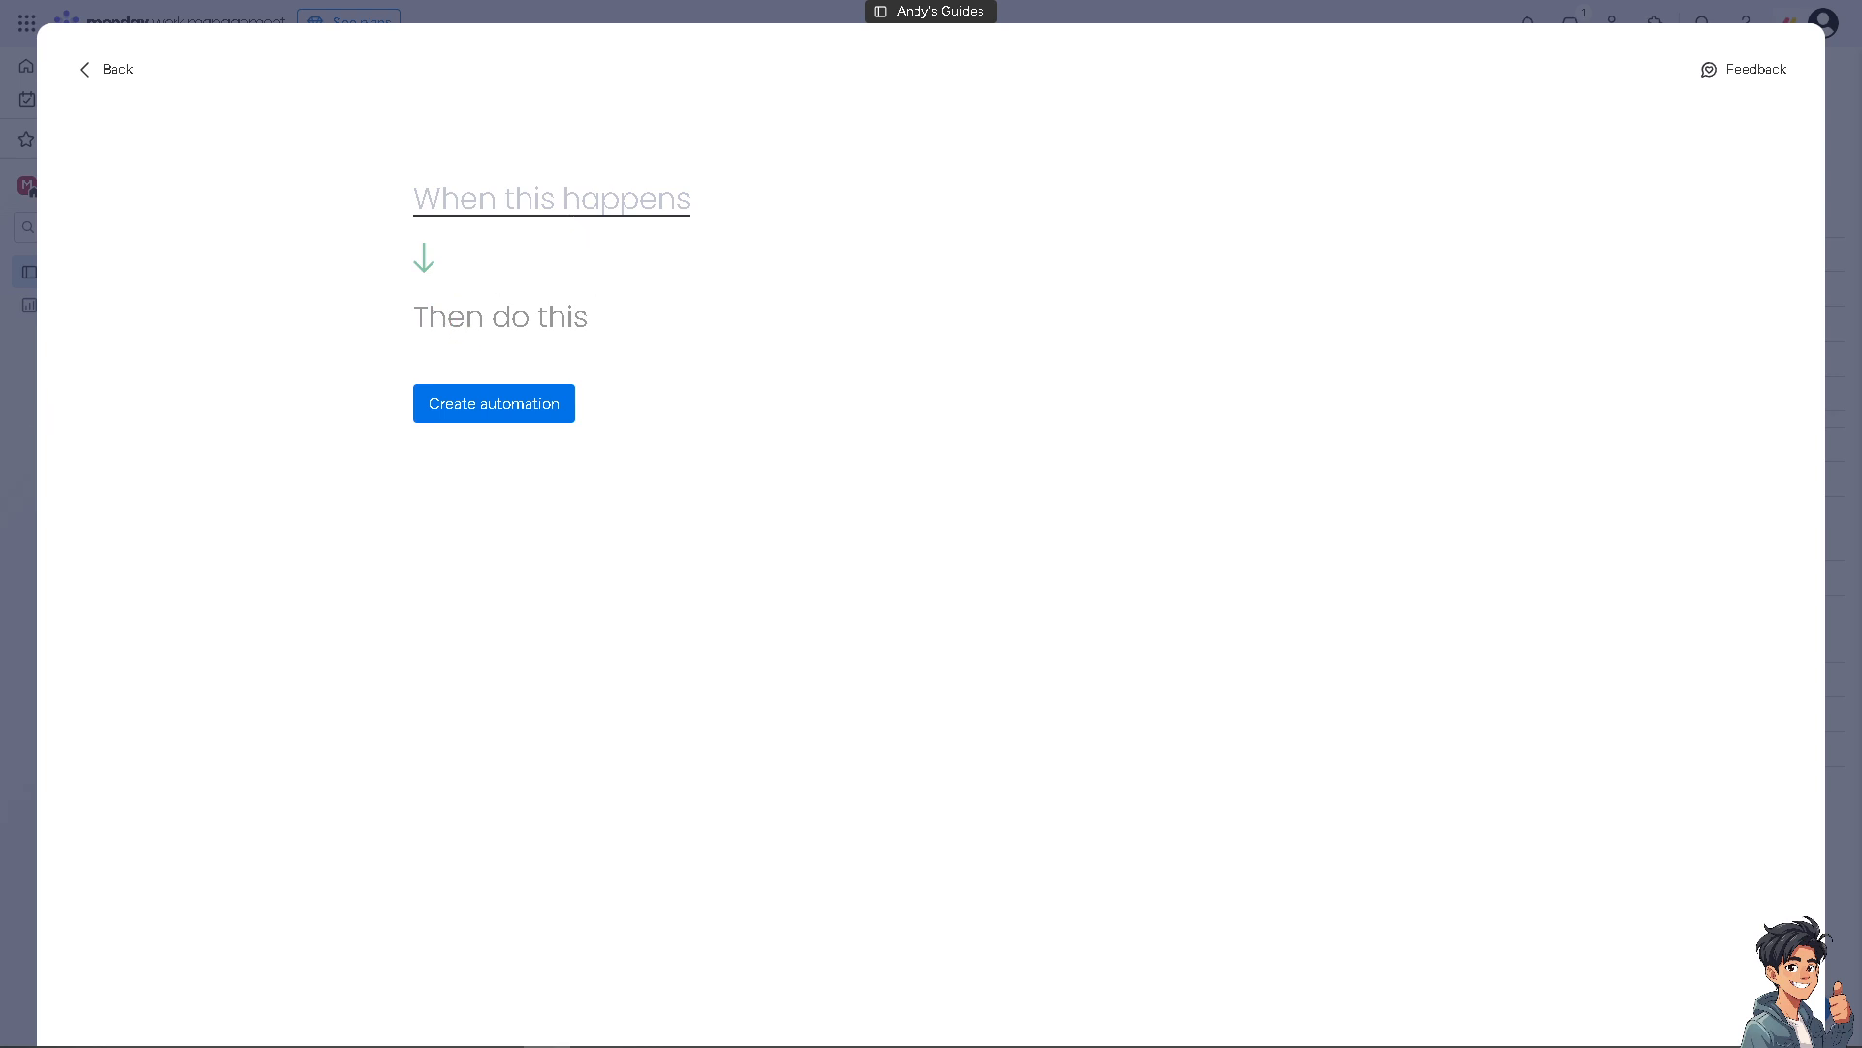
{"action": "left_click", "coordinate": [462, 204]}
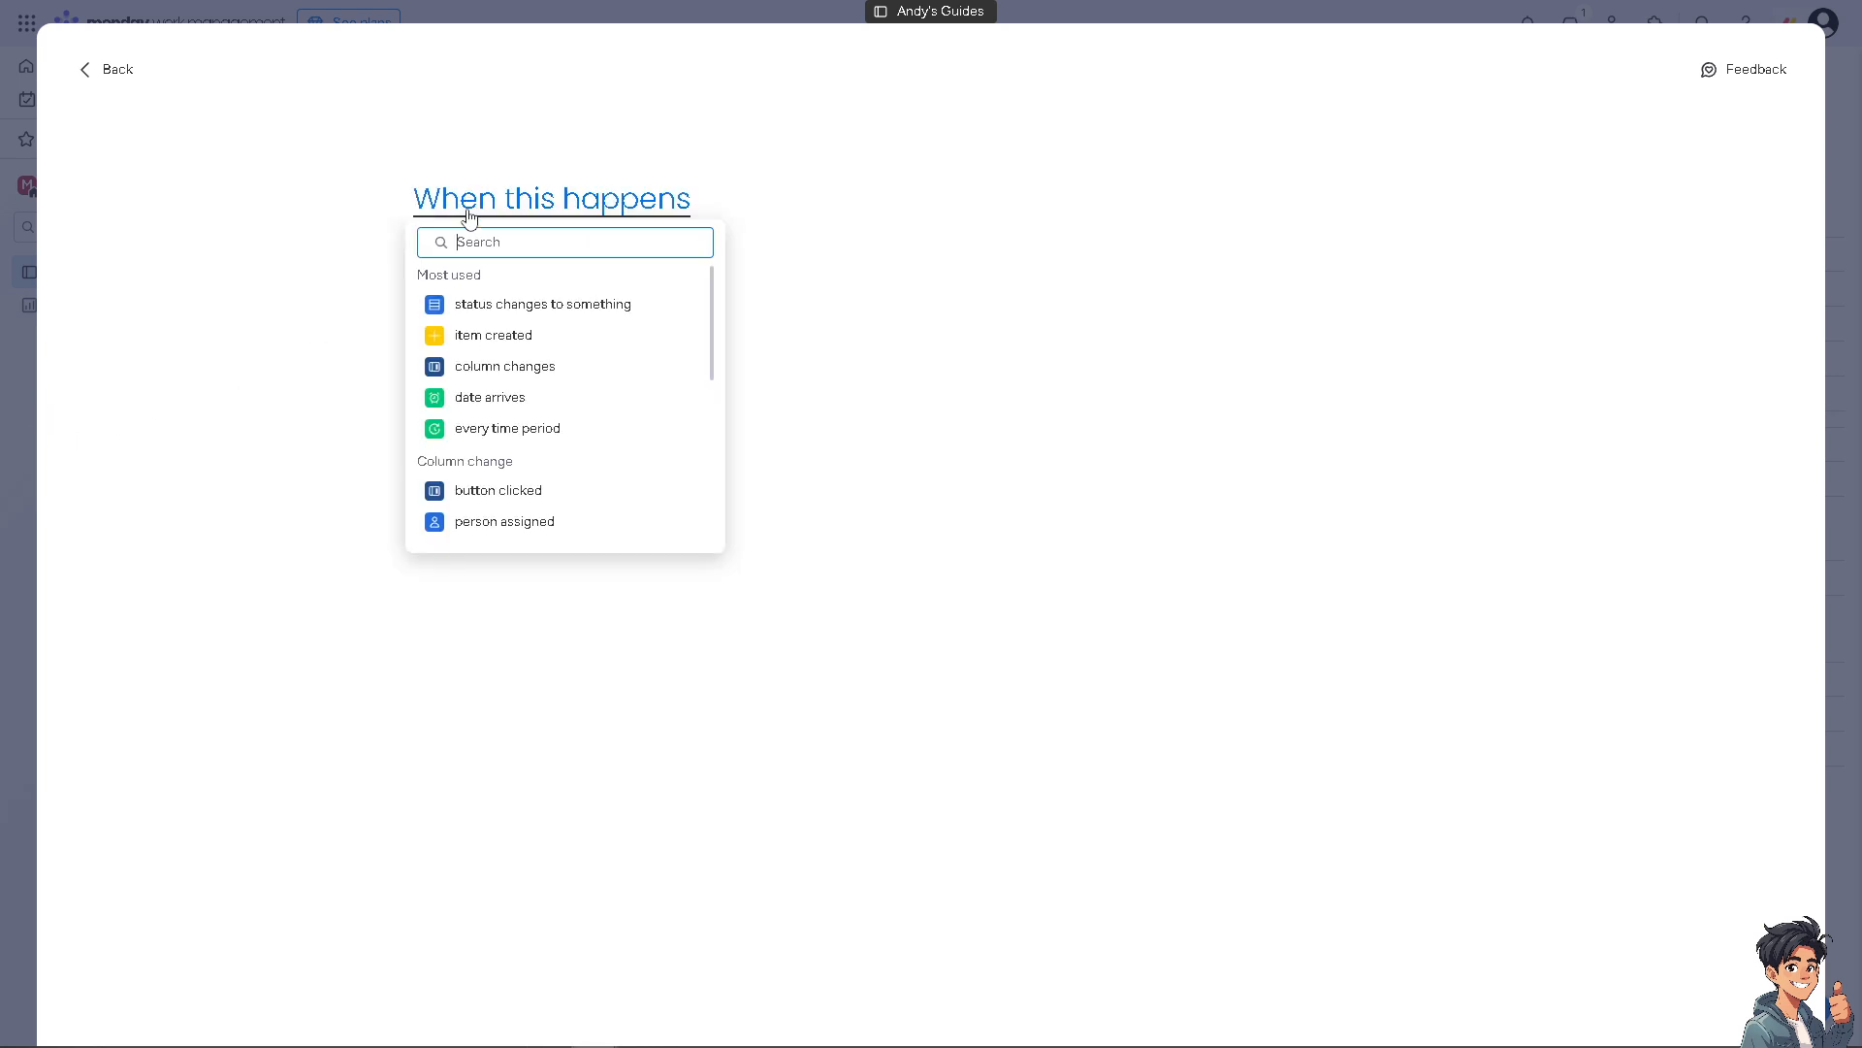
{"action": "left_click", "coordinate": [485, 307]}
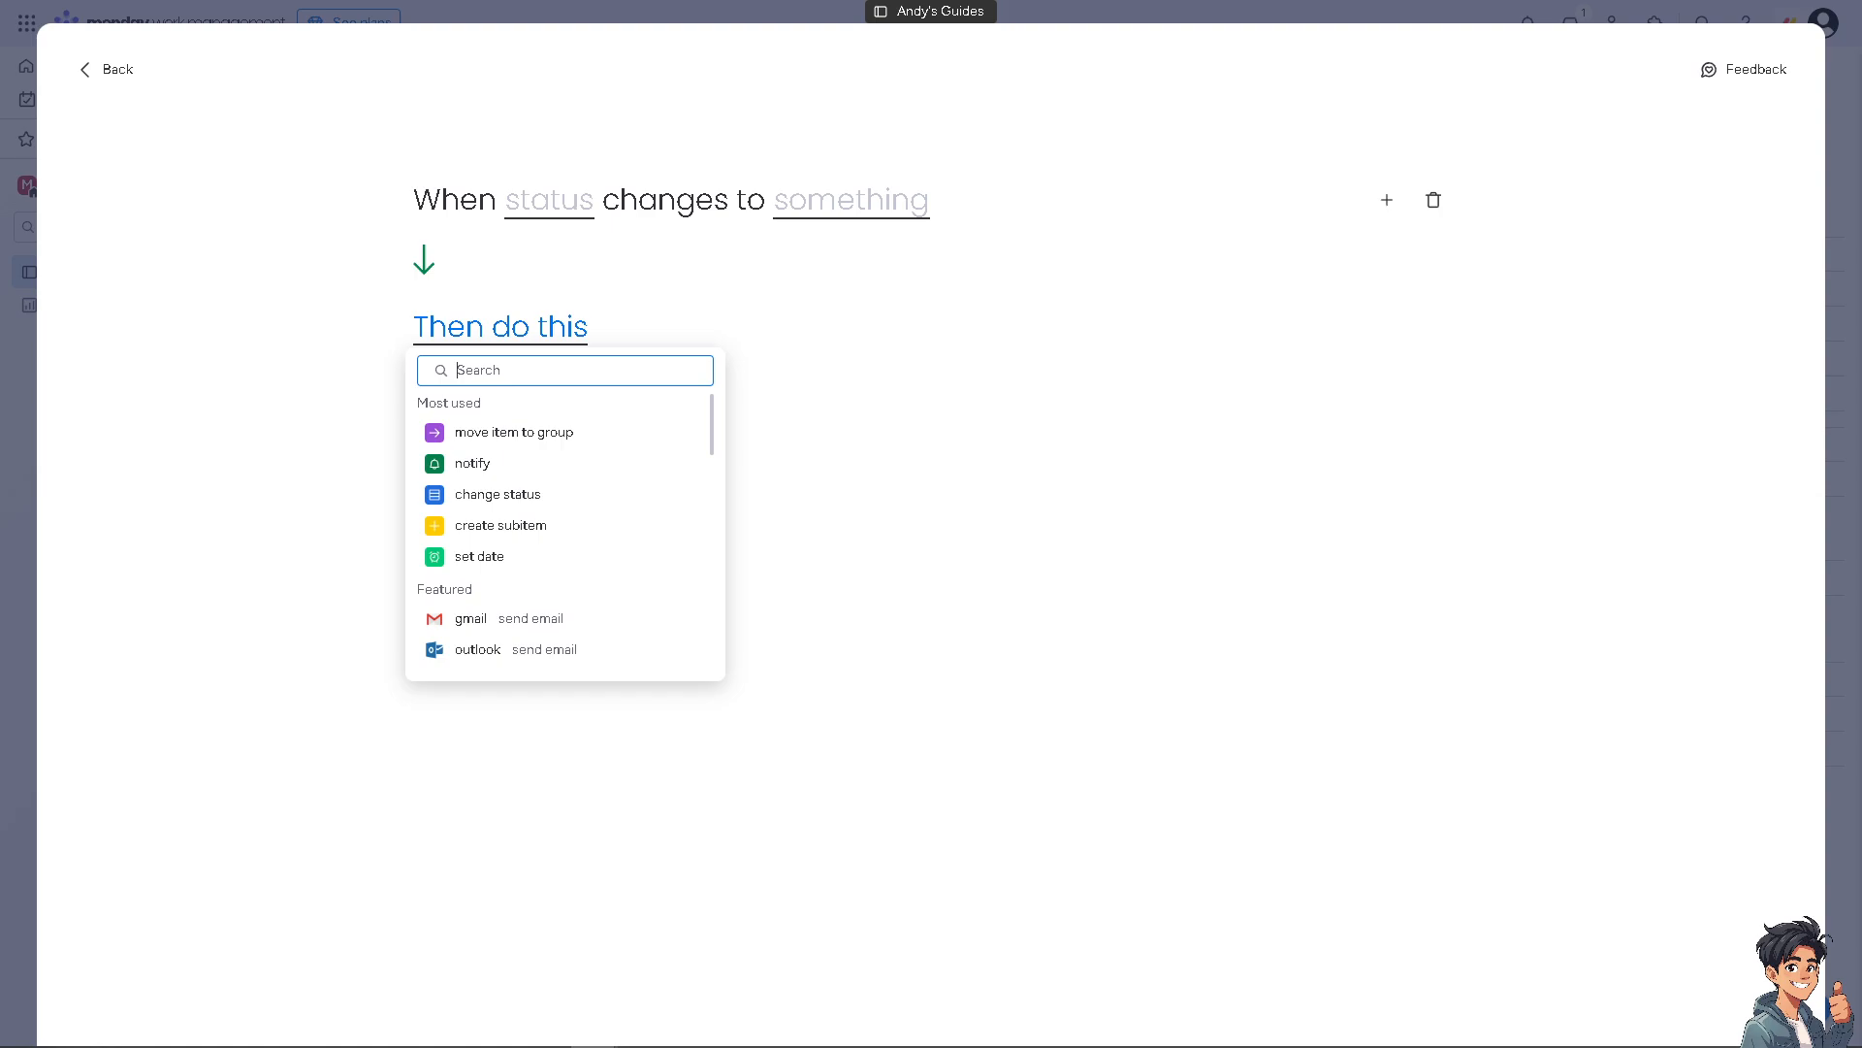
Step: Set the trigger to the Recurring Tasks column changing to Done, with an action that sets the date to today
{"action": "left_click", "coordinate": [886, 209]}
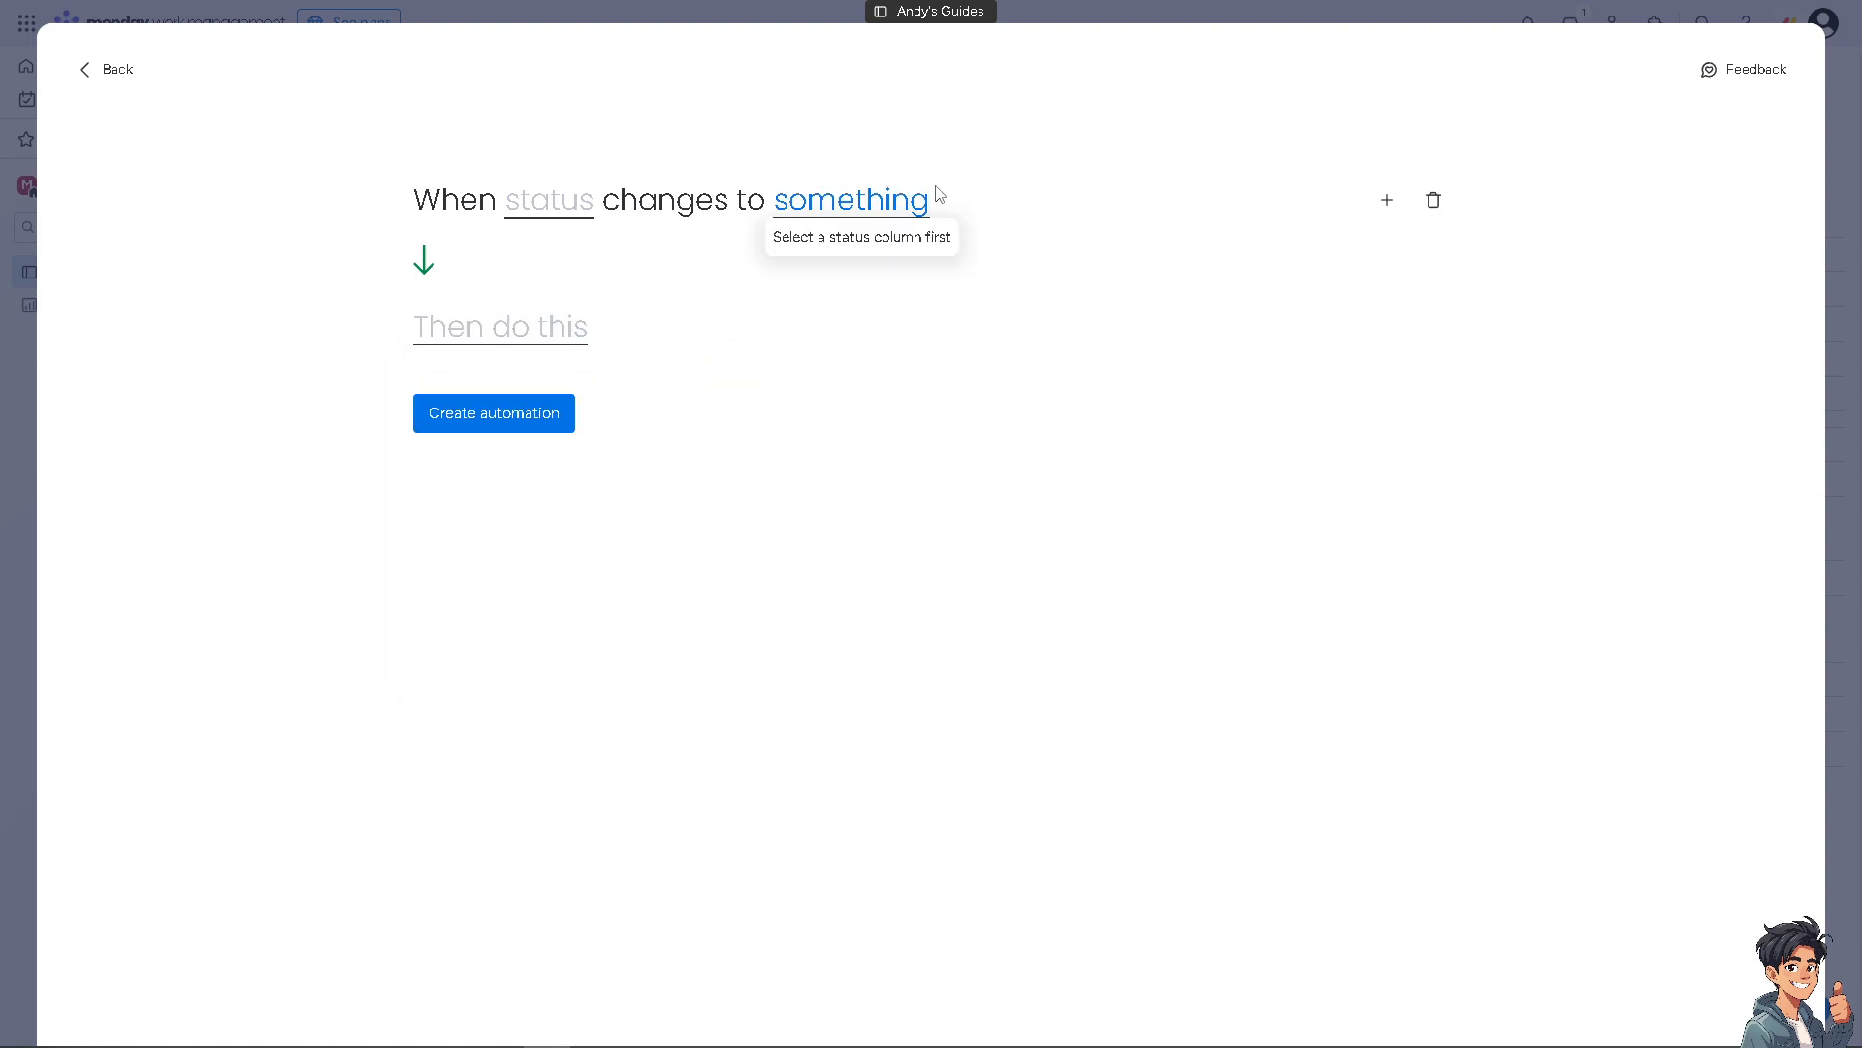
{"action": "left_click", "coordinate": [846, 211]}
{"action": "left_click", "coordinate": [846, 211]}
{"action": "left_click", "coordinate": [571, 211]}
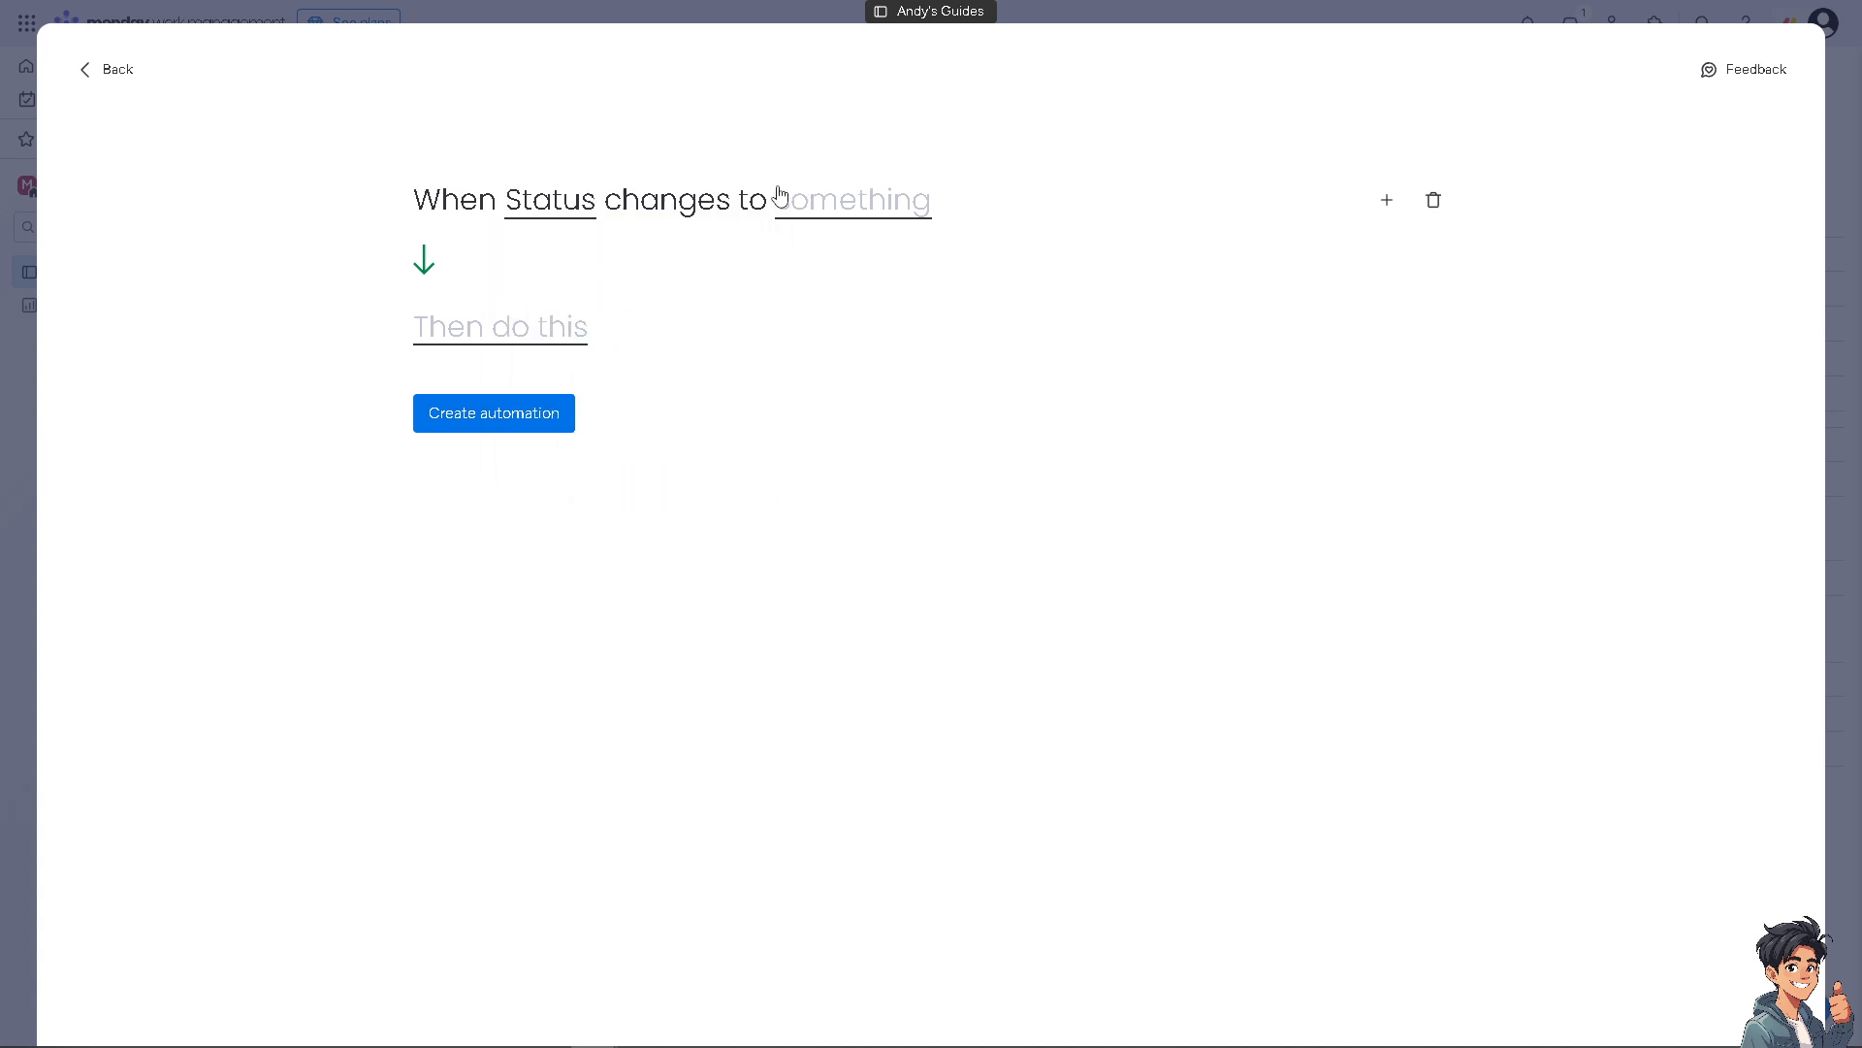
{"action": "left_click", "coordinate": [568, 204]}
{"action": "left_click", "coordinate": [563, 309]}
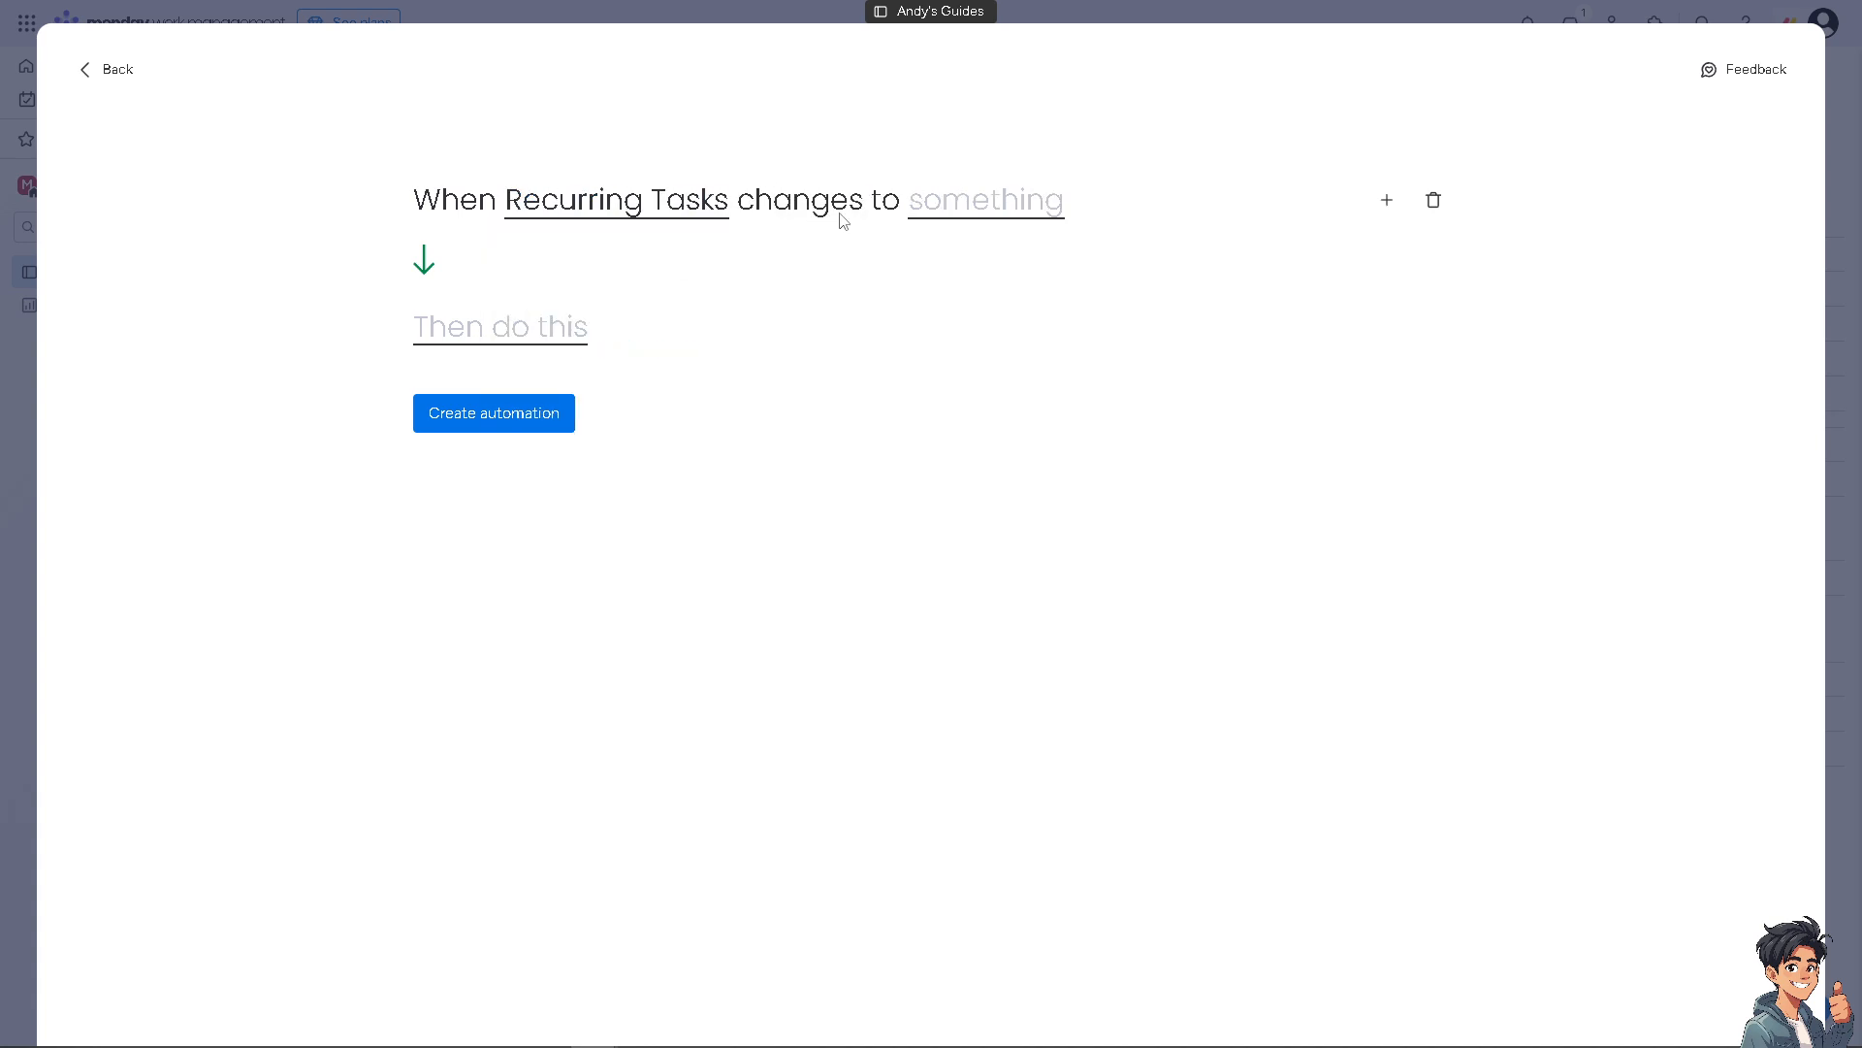
{"action": "left_click", "coordinate": [939, 201]}
{"action": "left_click", "coordinate": [965, 316]}
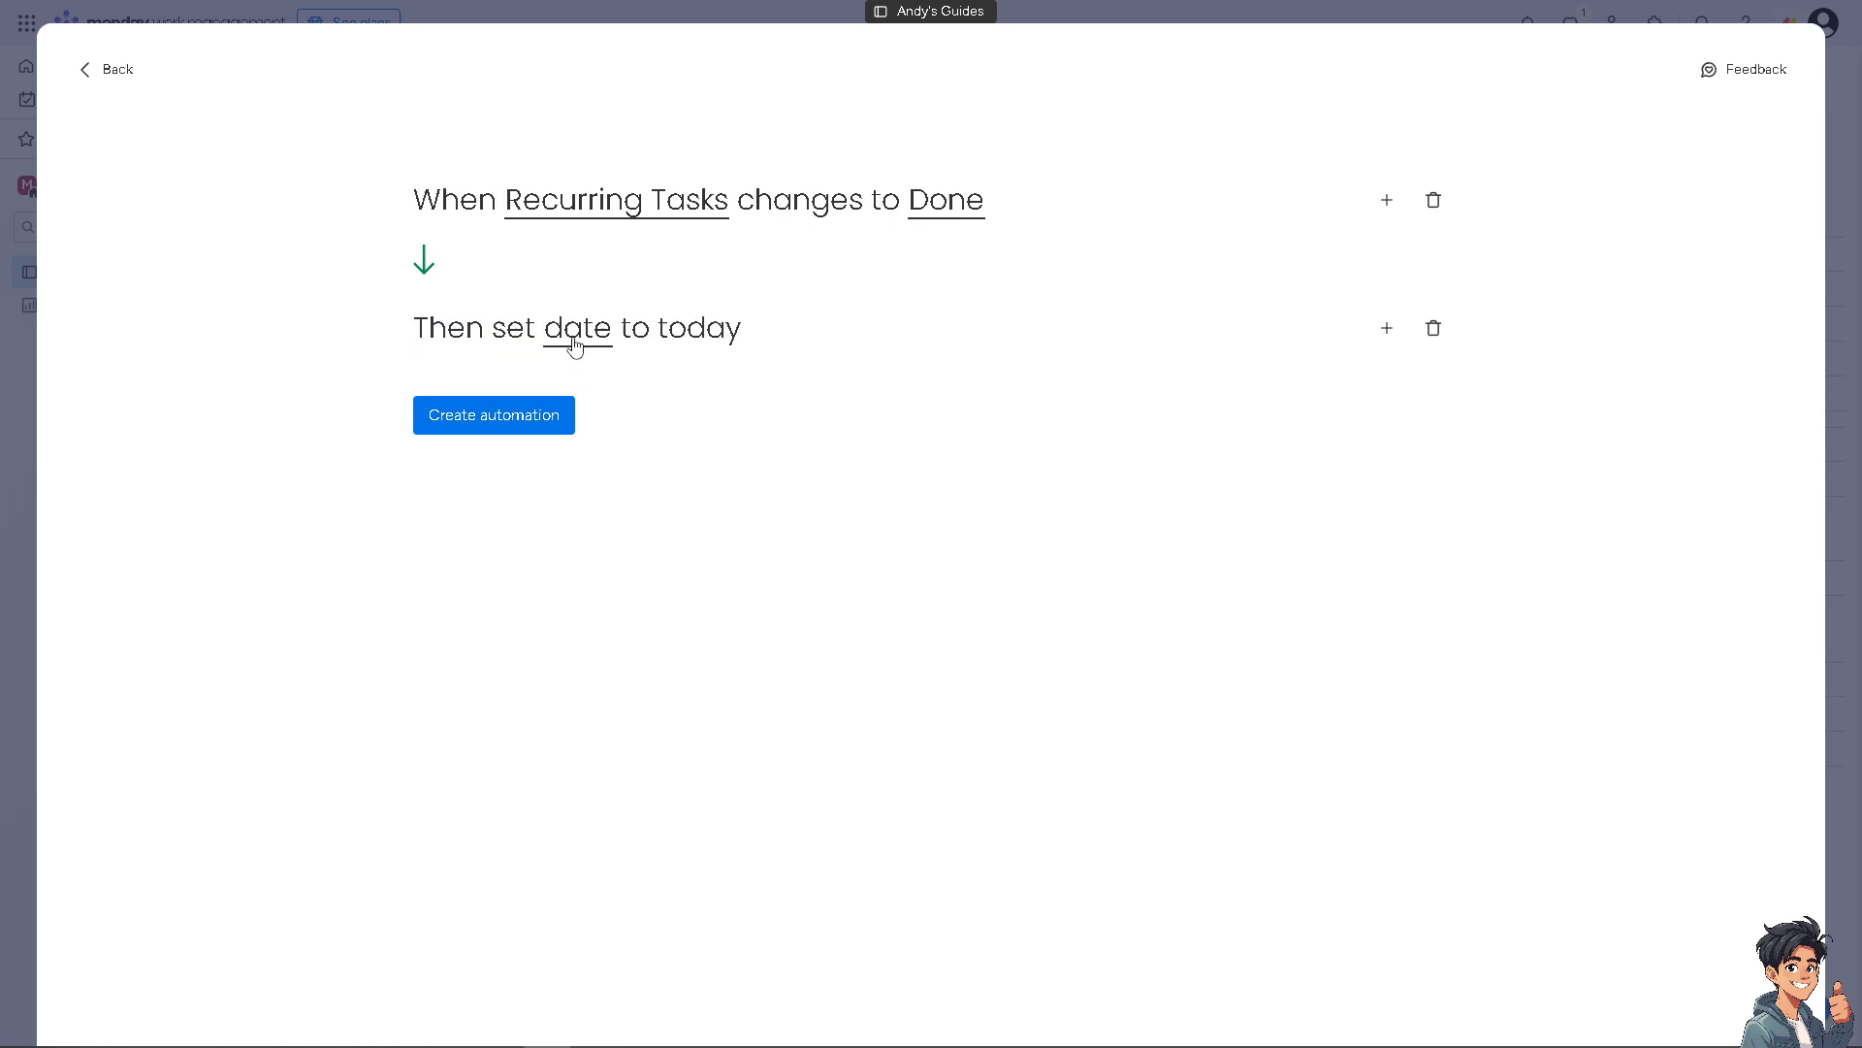
Step: Add a second action to the automation that pushes the due date by some days
{"action": "left_click", "coordinate": [577, 330]}
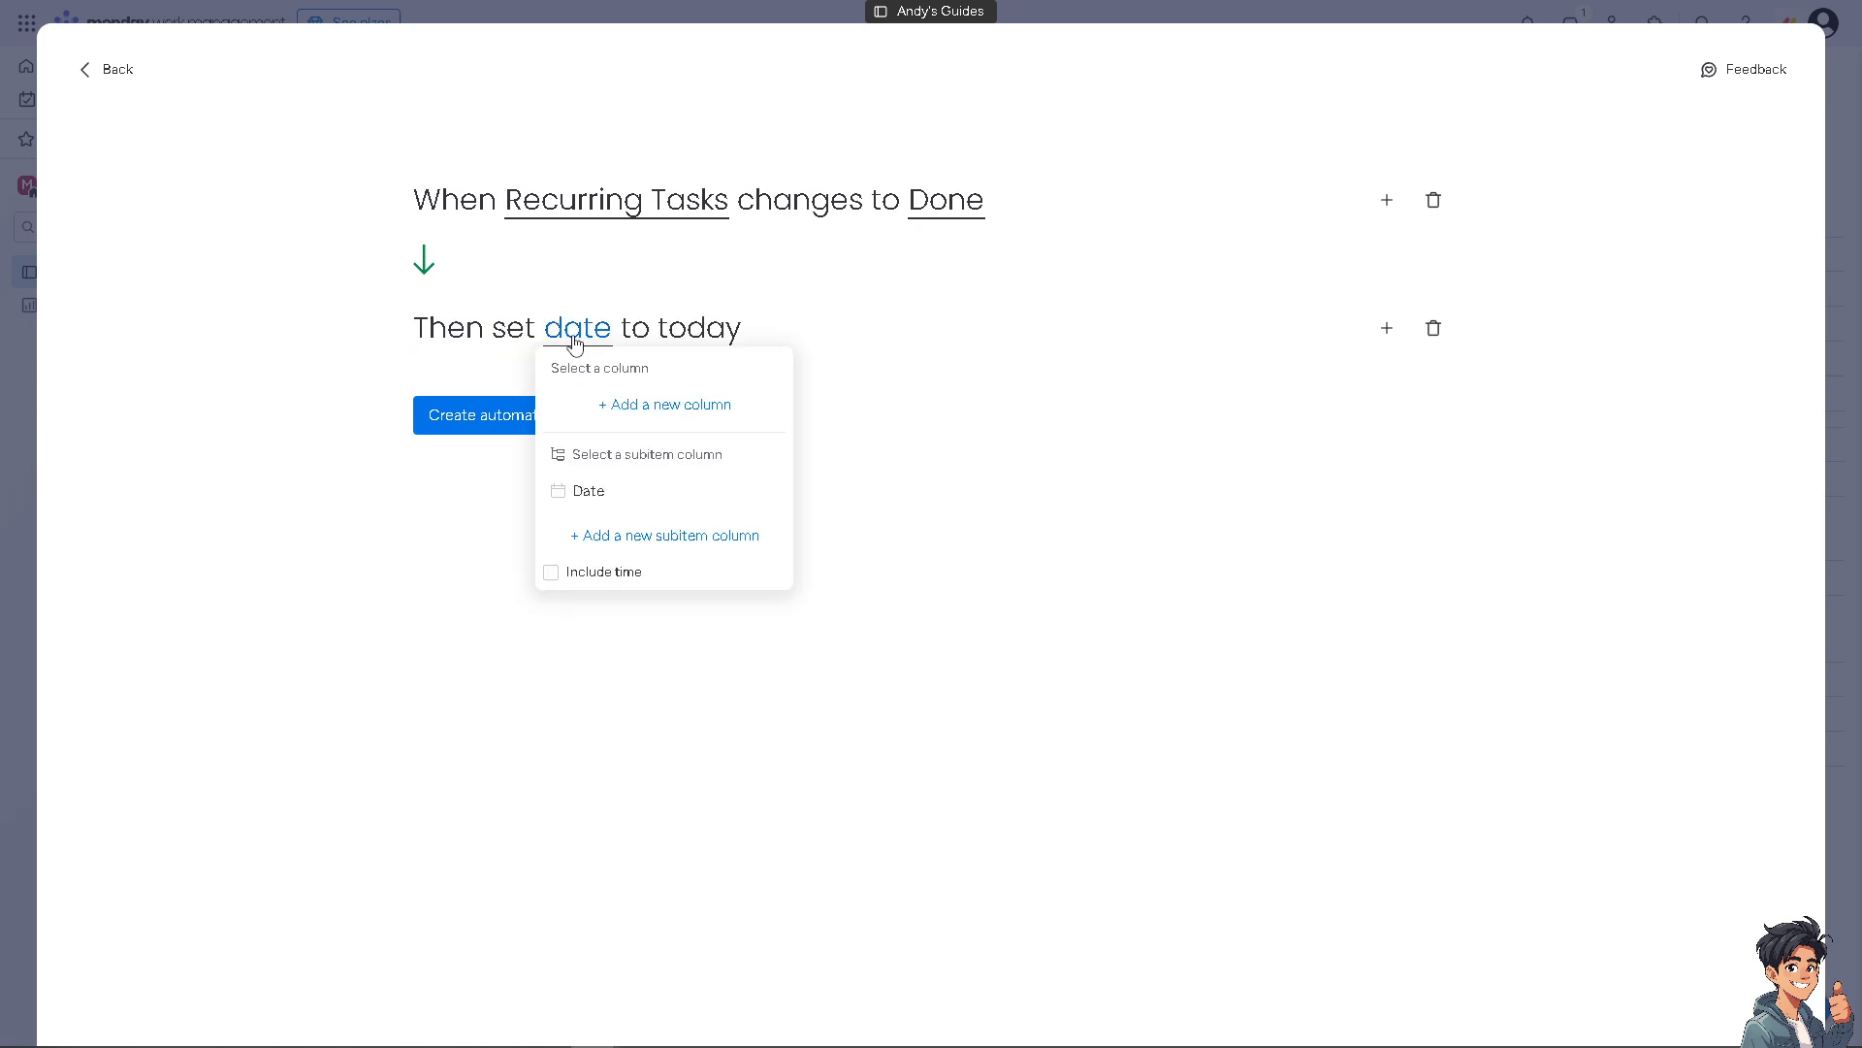
{"action": "left_click", "coordinate": [1002, 367]}
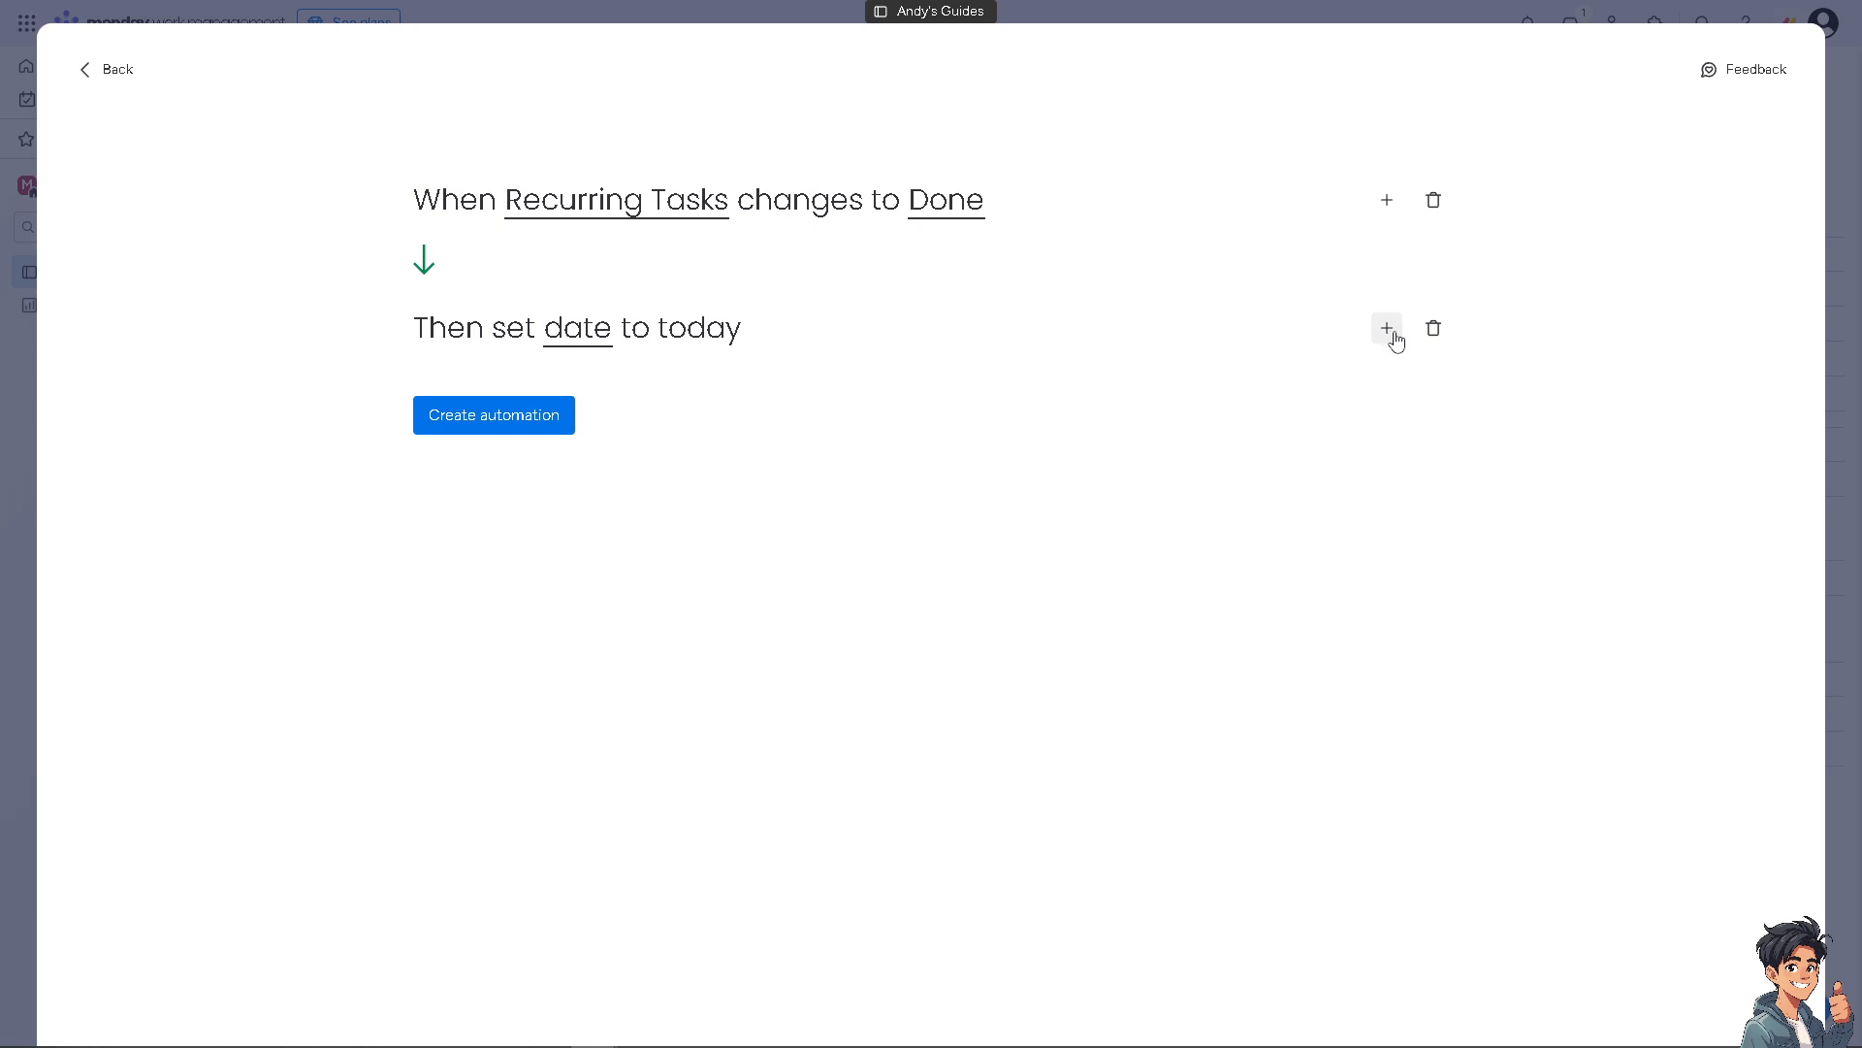
{"action": "left_click", "coordinate": [1388, 330]}
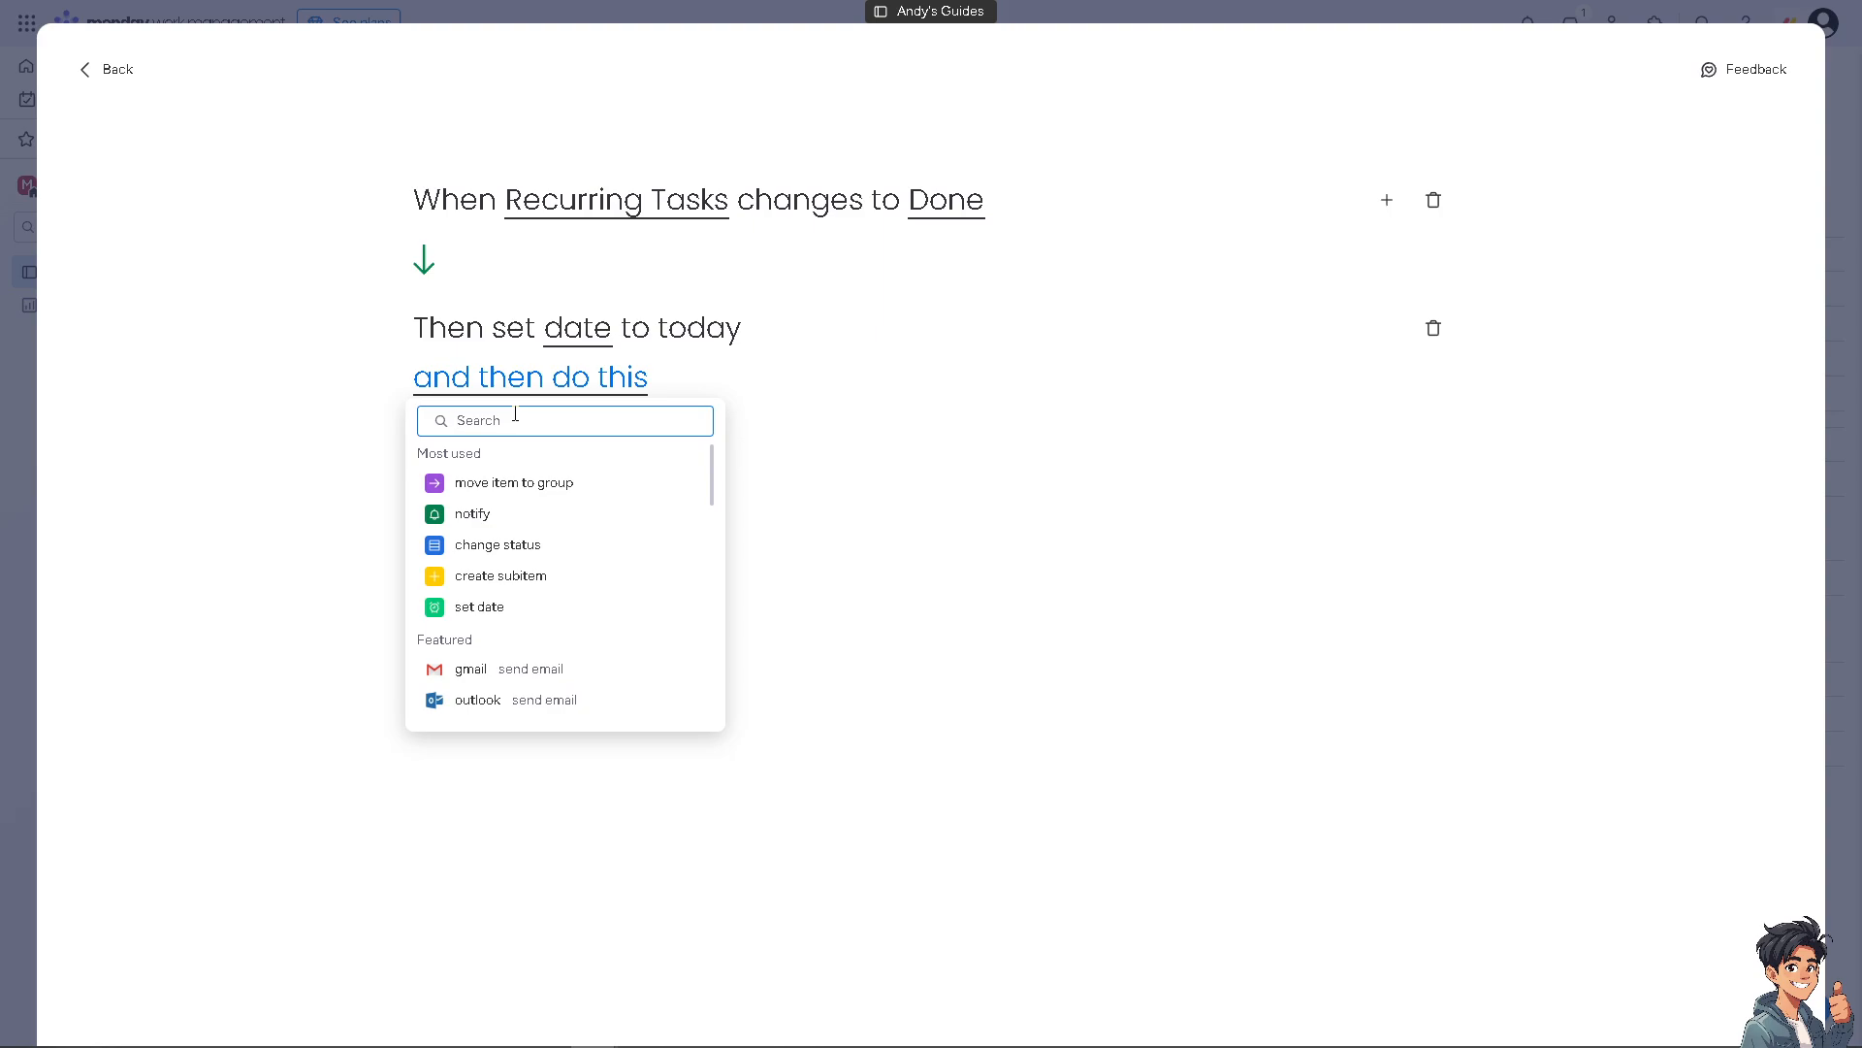
{"action": "type", "text": "pu"}
{"action": "left_click", "coordinate": [548, 473]}
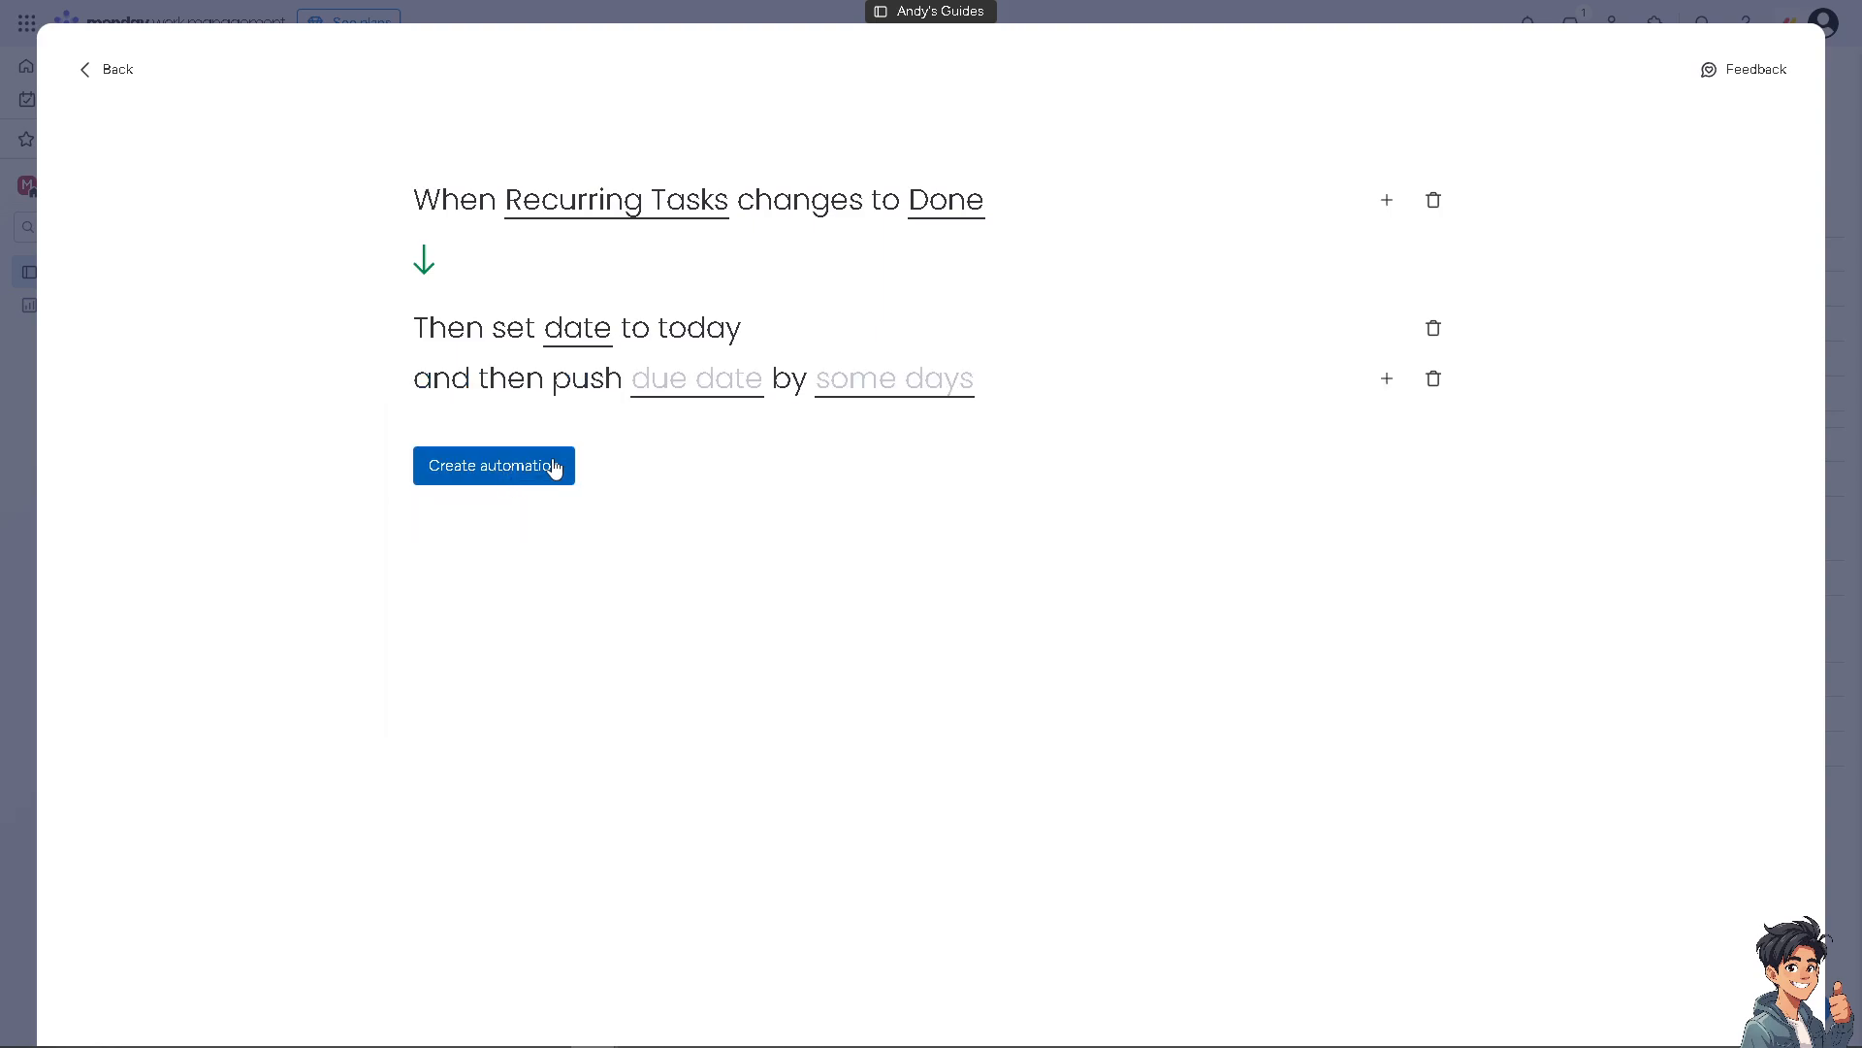
Step: Set the due date push to 30 days and try to create the automation
{"action": "left_click", "coordinate": [840, 386]}
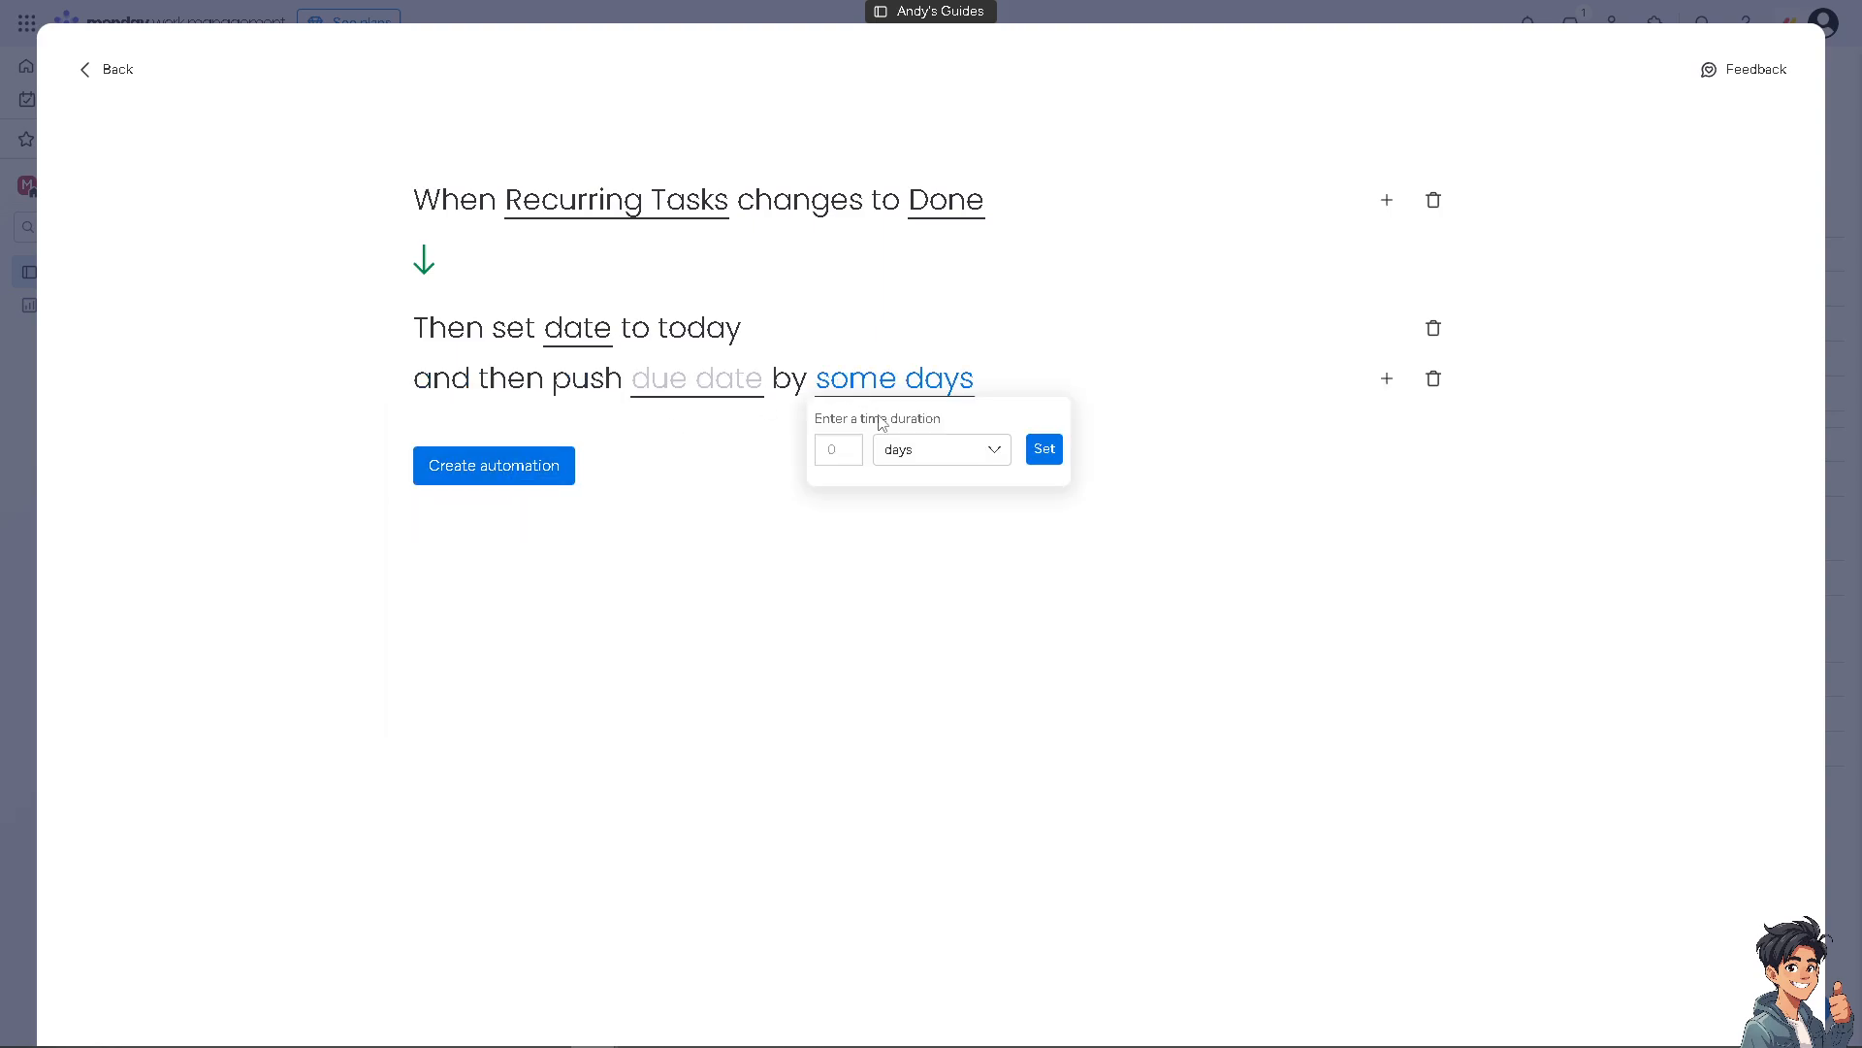
{"action": "left_click", "coordinate": [826, 450]}
{"action": "type", "text": "30"}
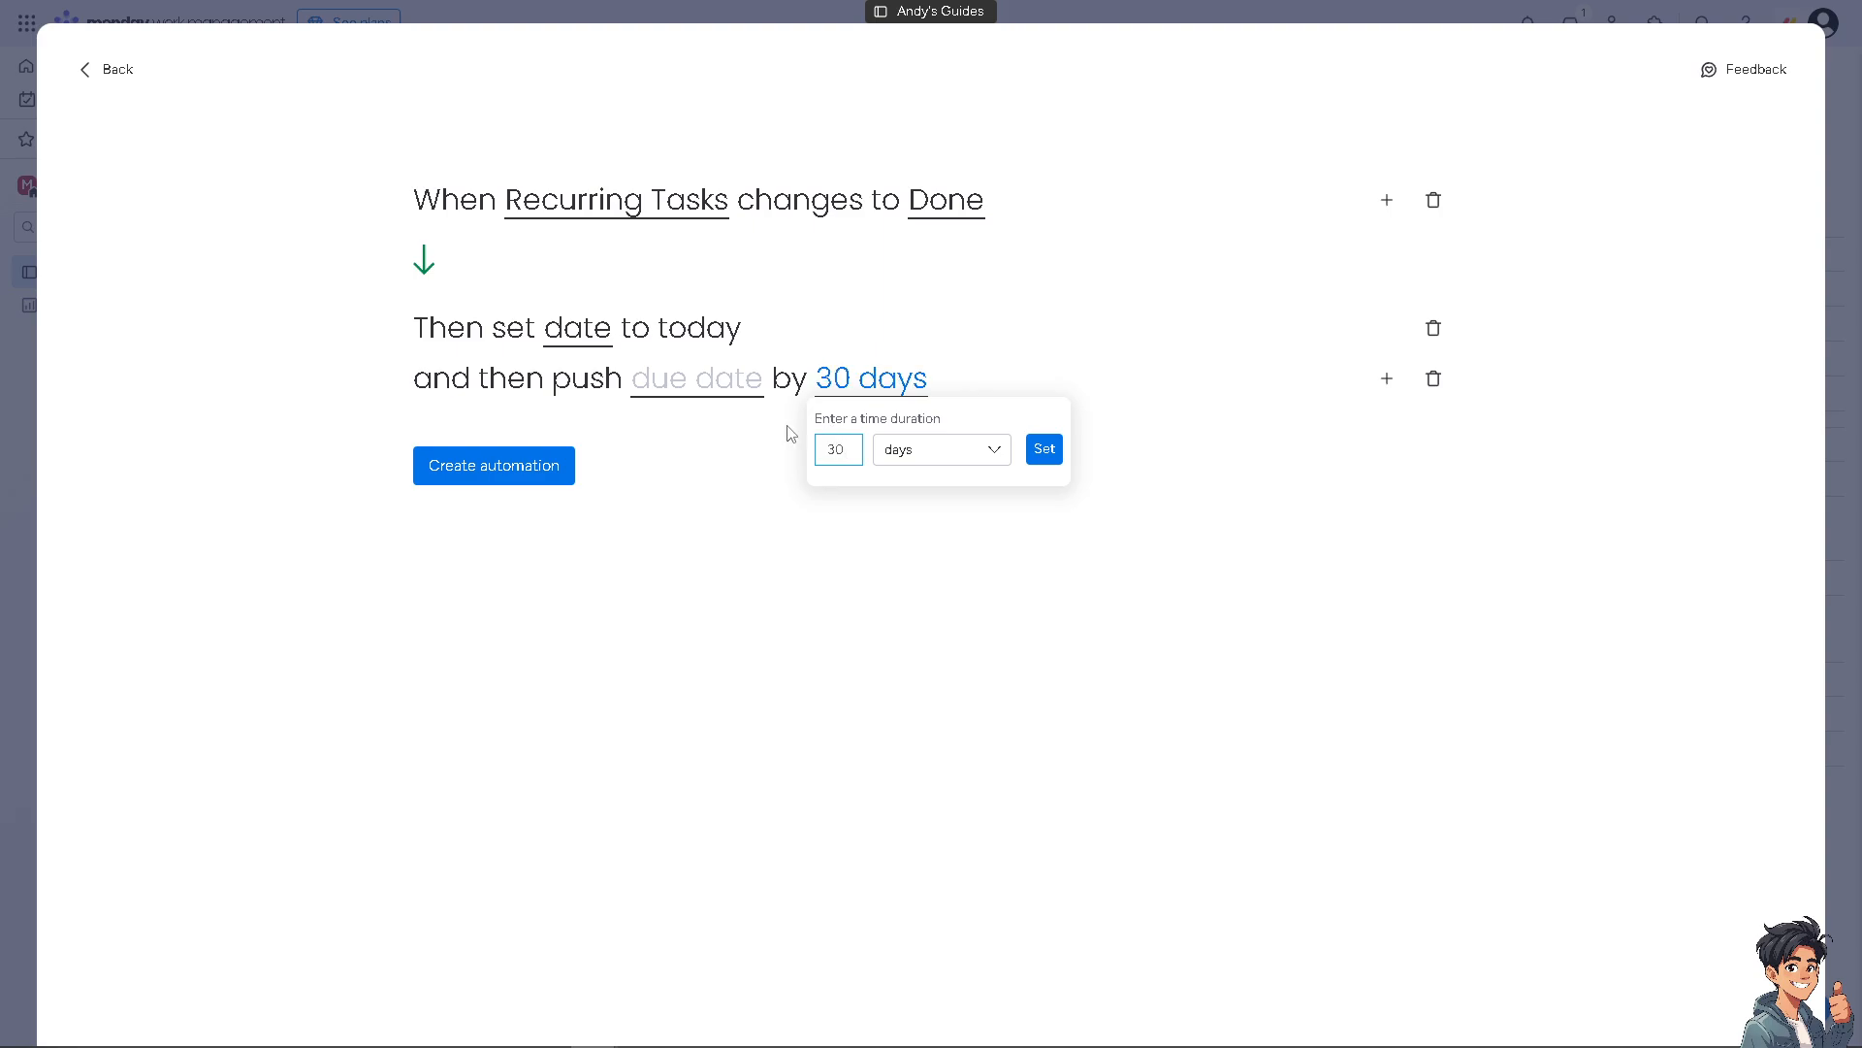
{"action": "left_click", "coordinate": [1040, 452]}
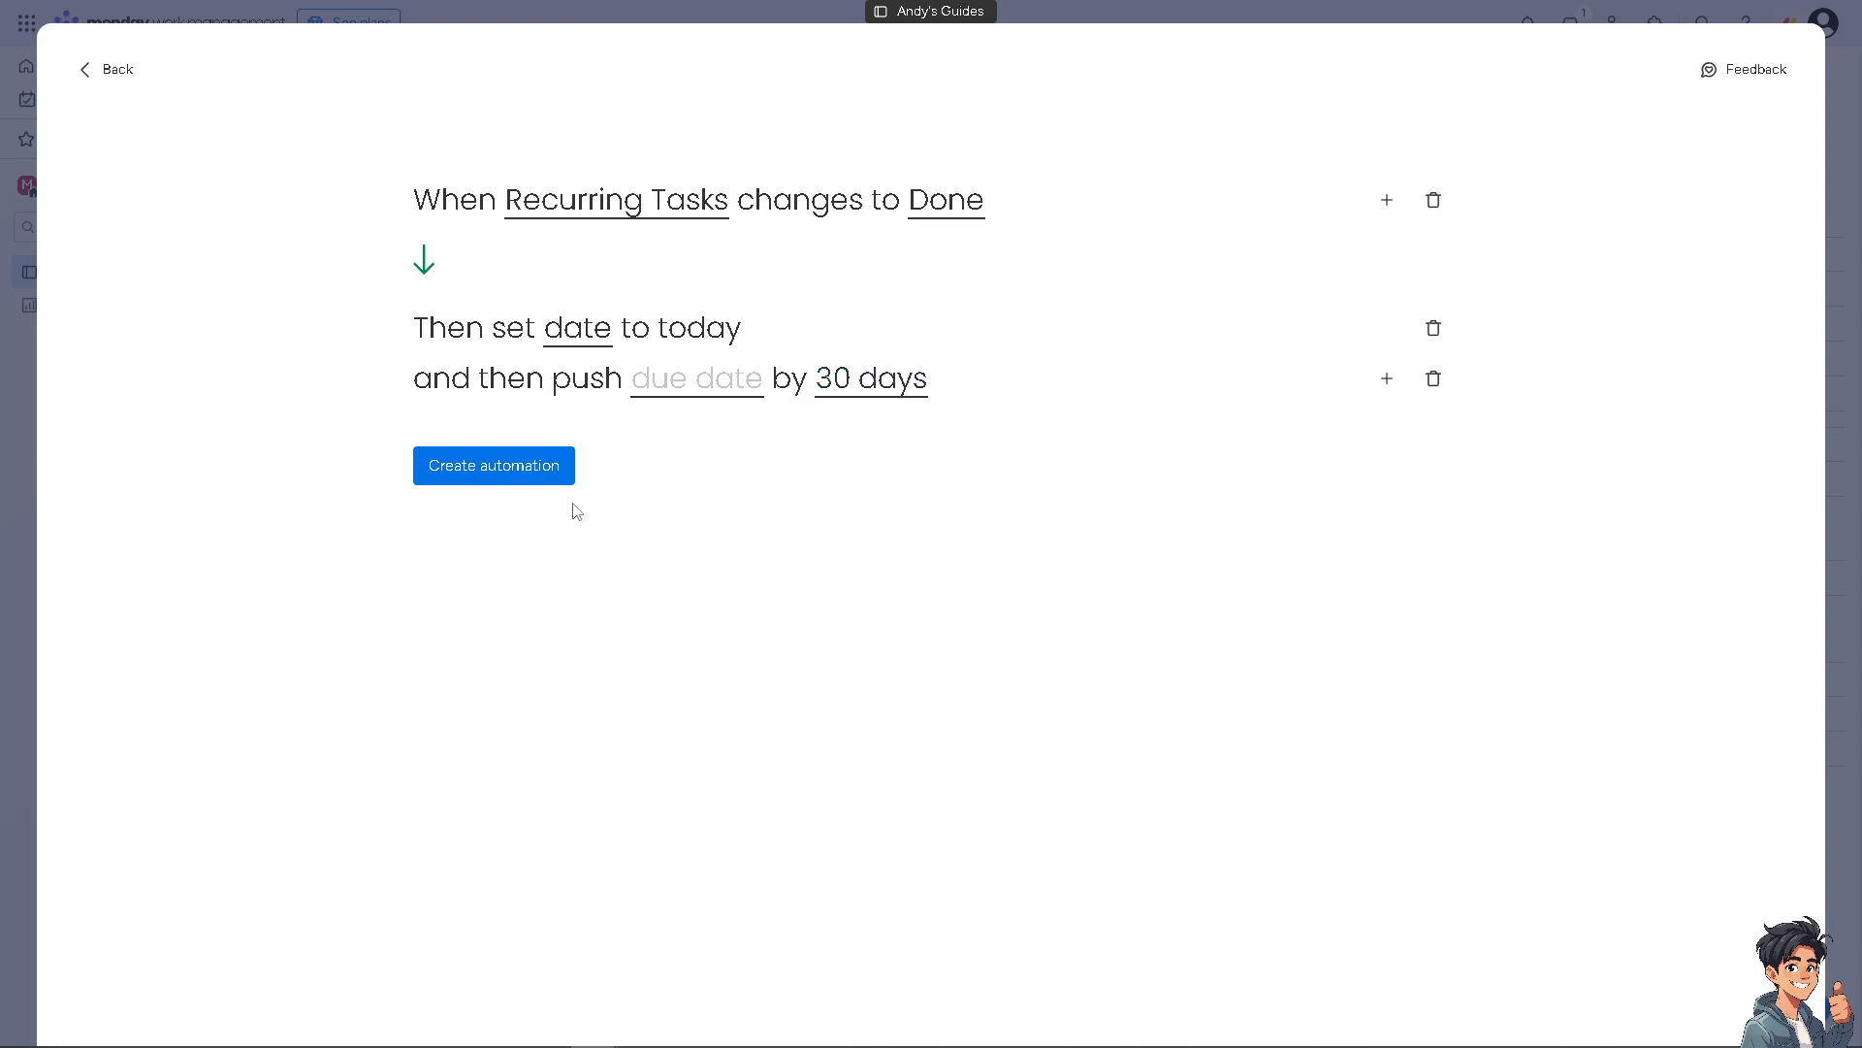
{"action": "left_click", "coordinate": [524, 475]}
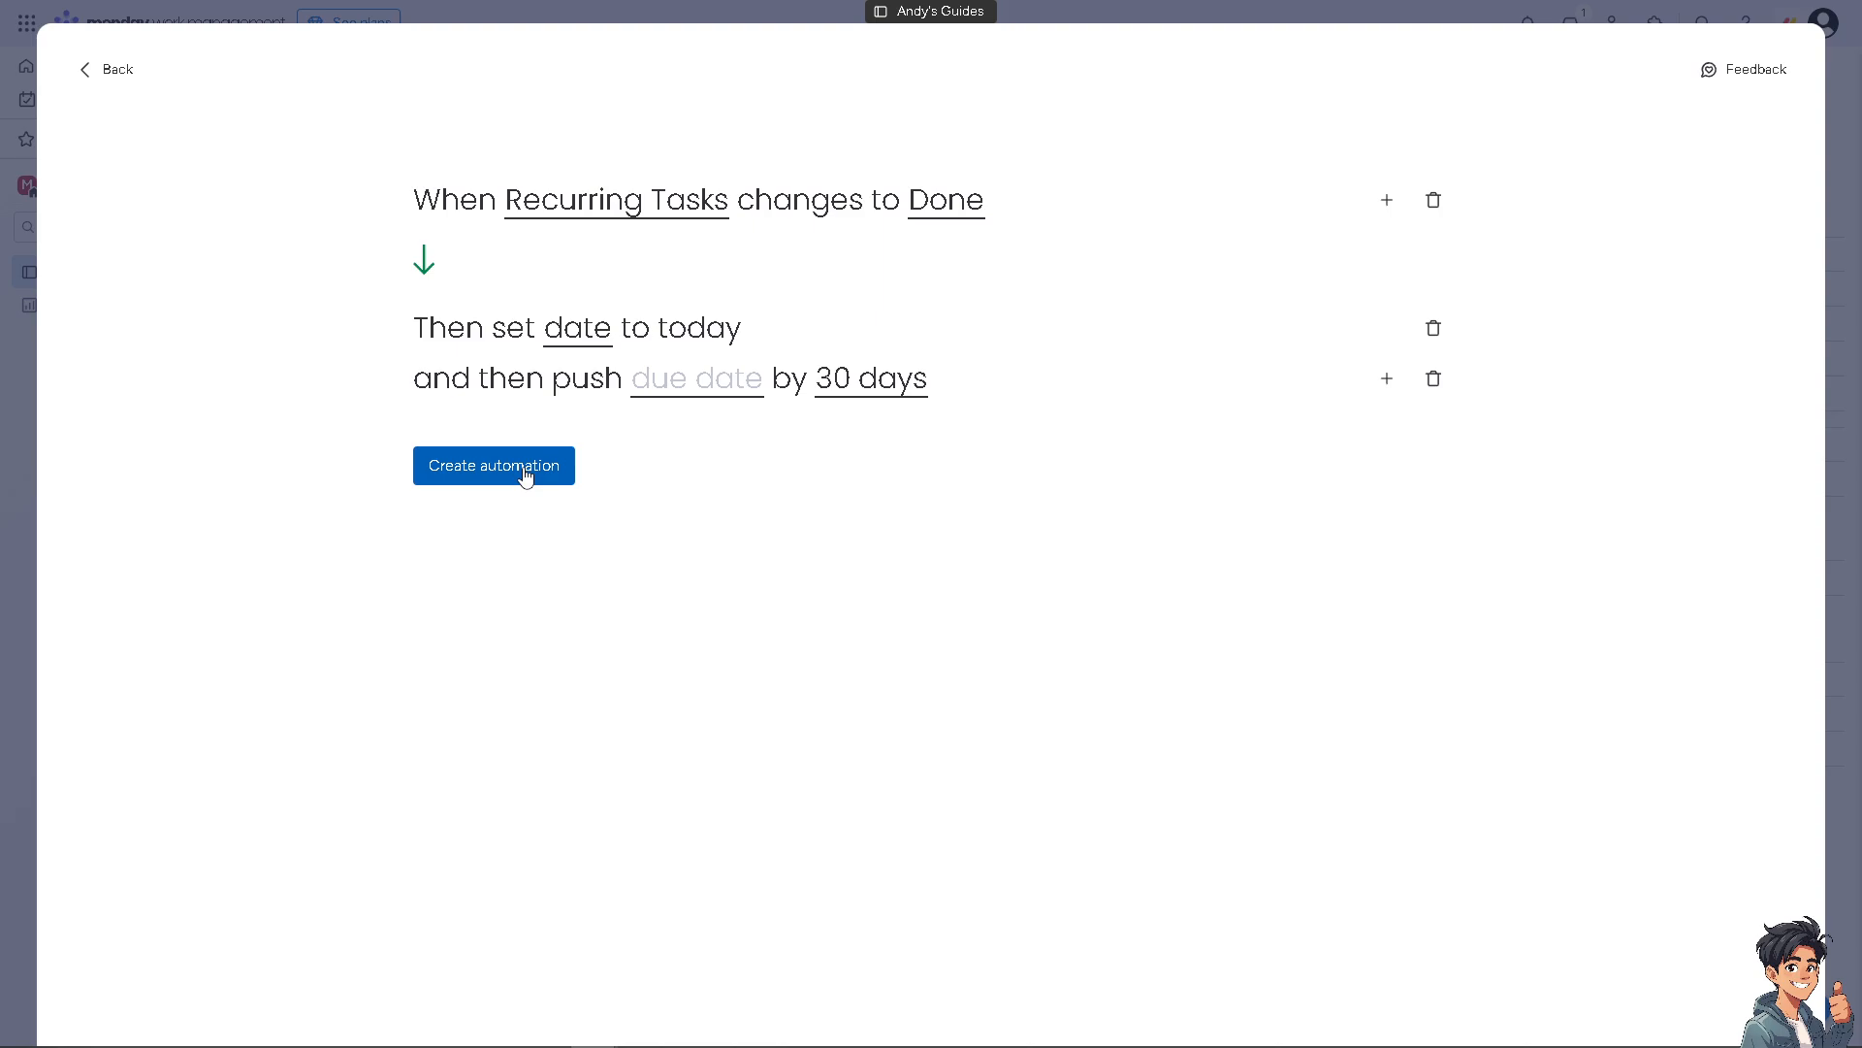
{"action": "left_click", "coordinate": [507, 475]}
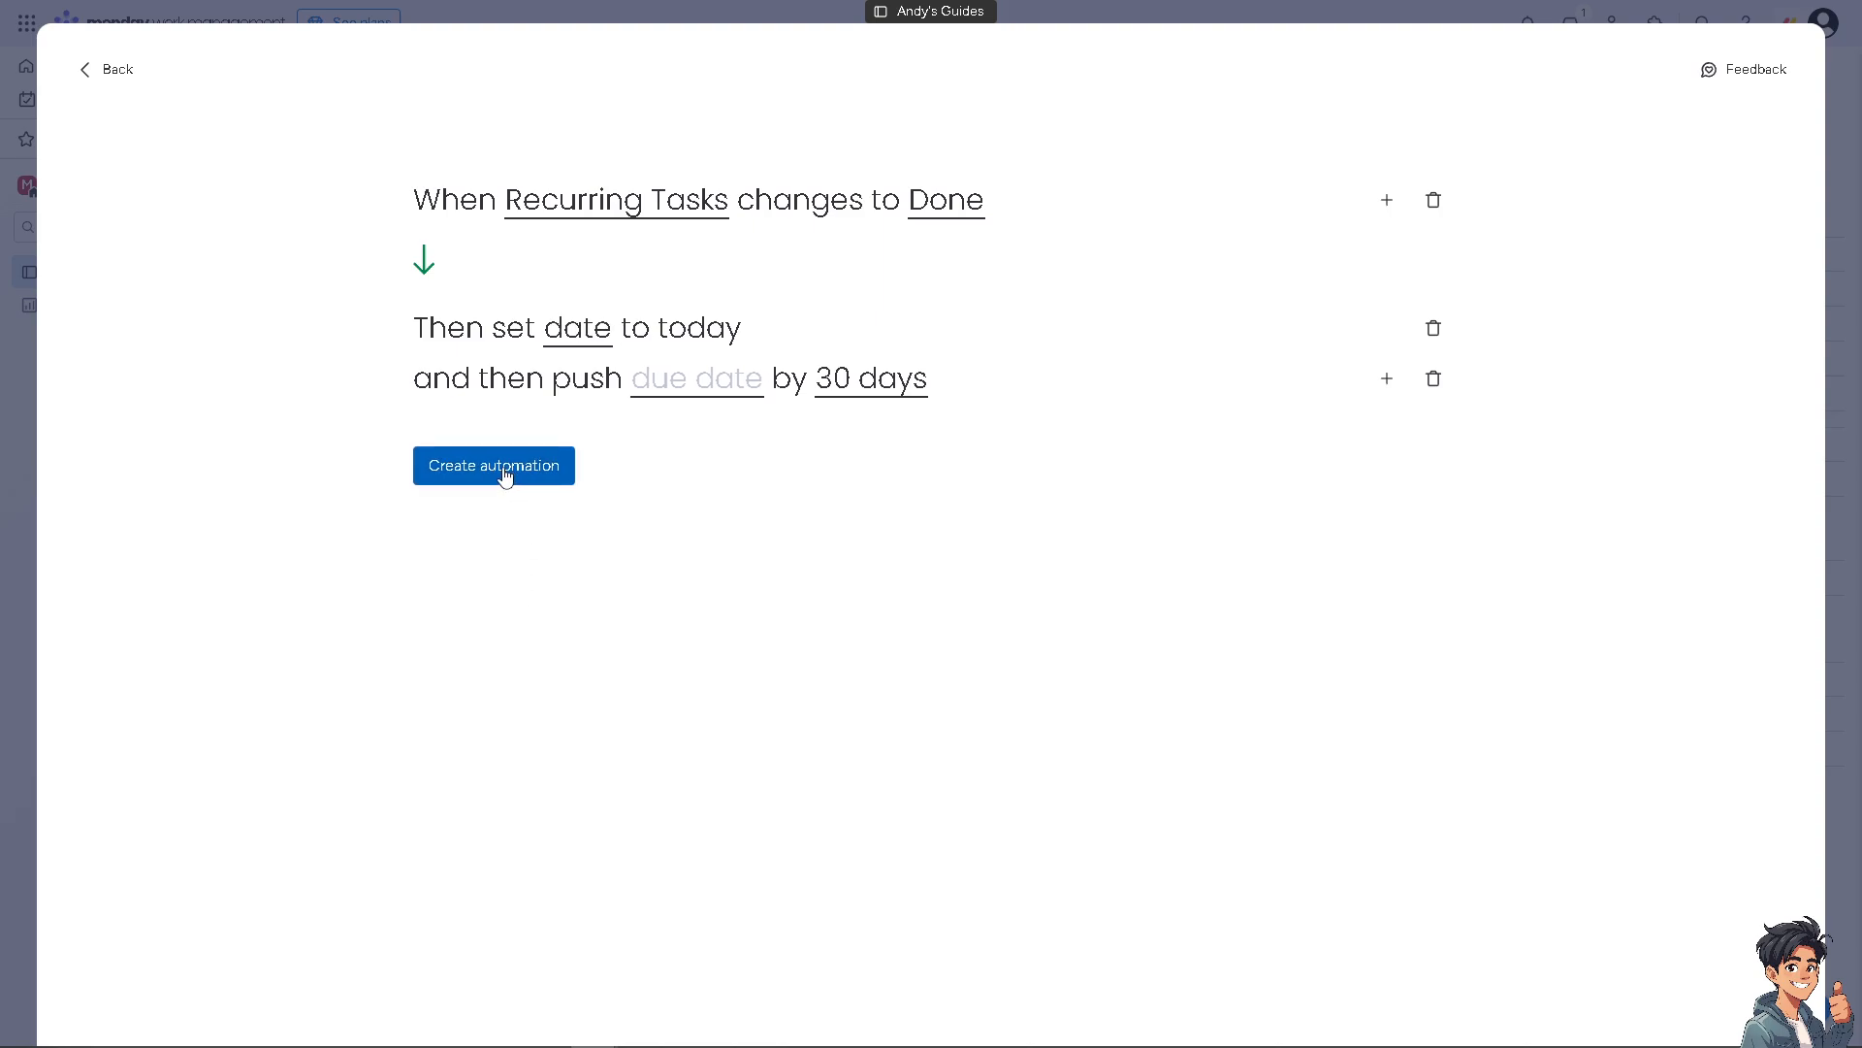